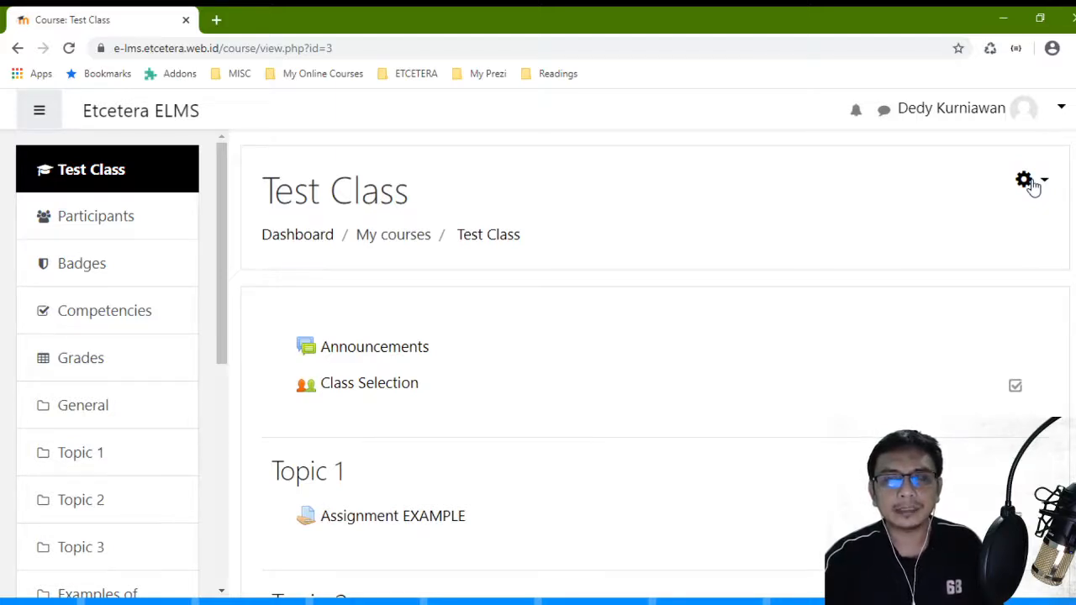
Step: Turn editing on for the Test Class course
{"action": "left_click", "coordinate": [1032, 181]}
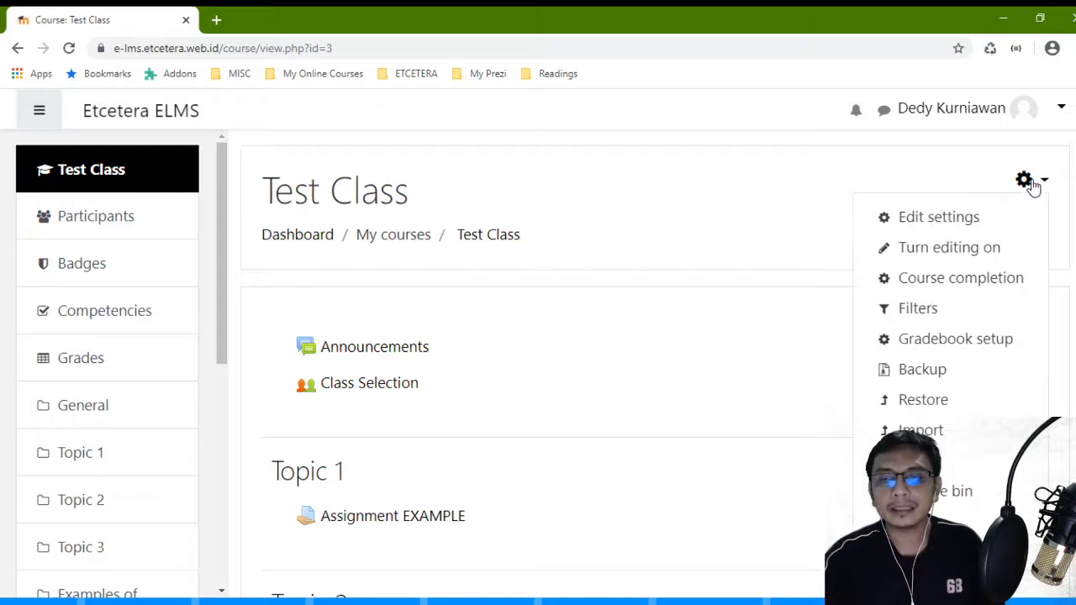
{"action": "left_click", "coordinate": [995, 251]}
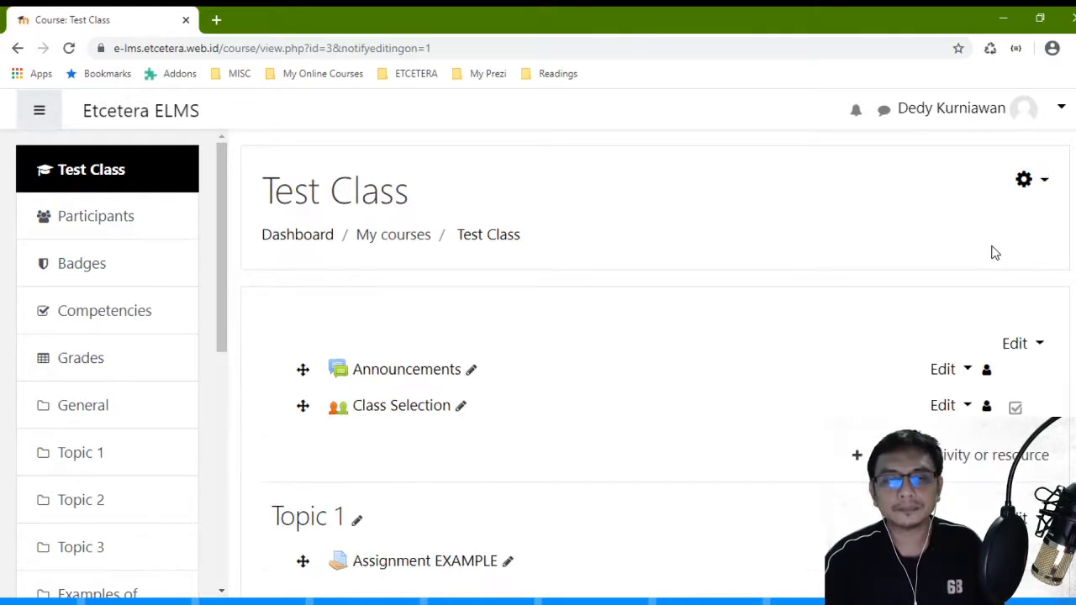
{"action": "scroll", "coordinate": [635, 293], "scroll_direction": "down", "scroll_amount": 3}
{"action": "scroll", "coordinate": [541, 278], "scroll_direction": "down", "scroll_amount": 1}
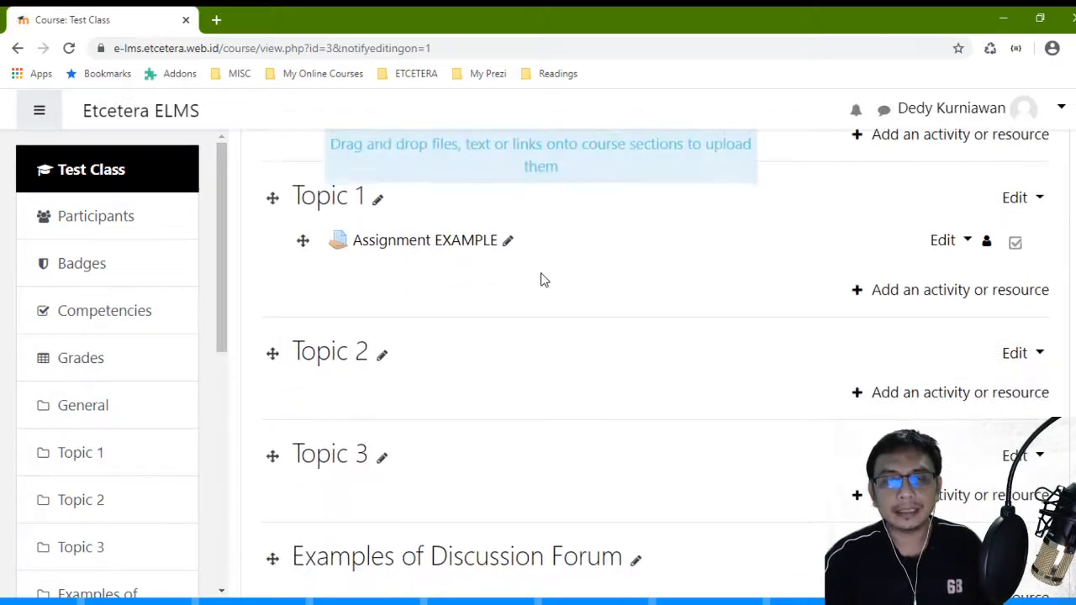
{"action": "scroll", "coordinate": [541, 279], "scroll_direction": "up", "scroll_amount": 4}
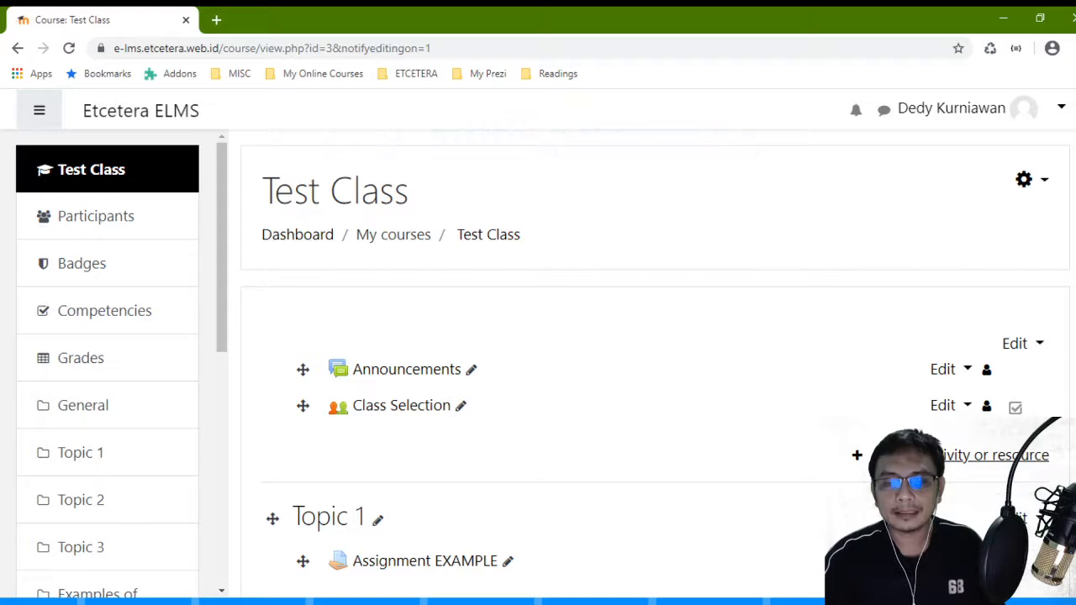
Step: Add a new Assignment activity to the general section above Topic 1, after reading the activity's help text
{"action": "left_click", "coordinate": [918, 457]}
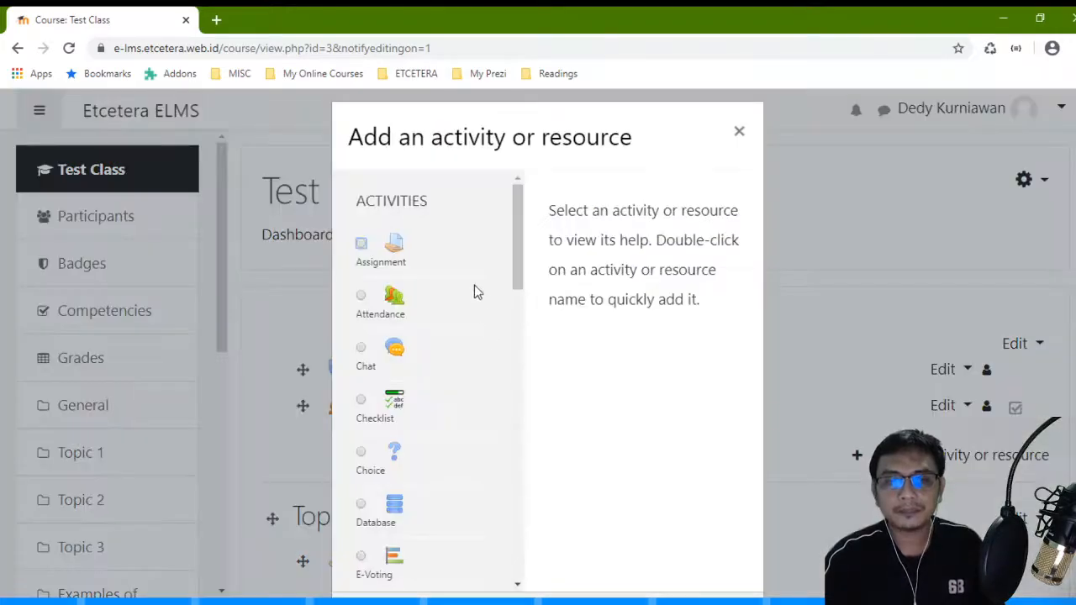
{"action": "left_click", "coordinate": [362, 244]}
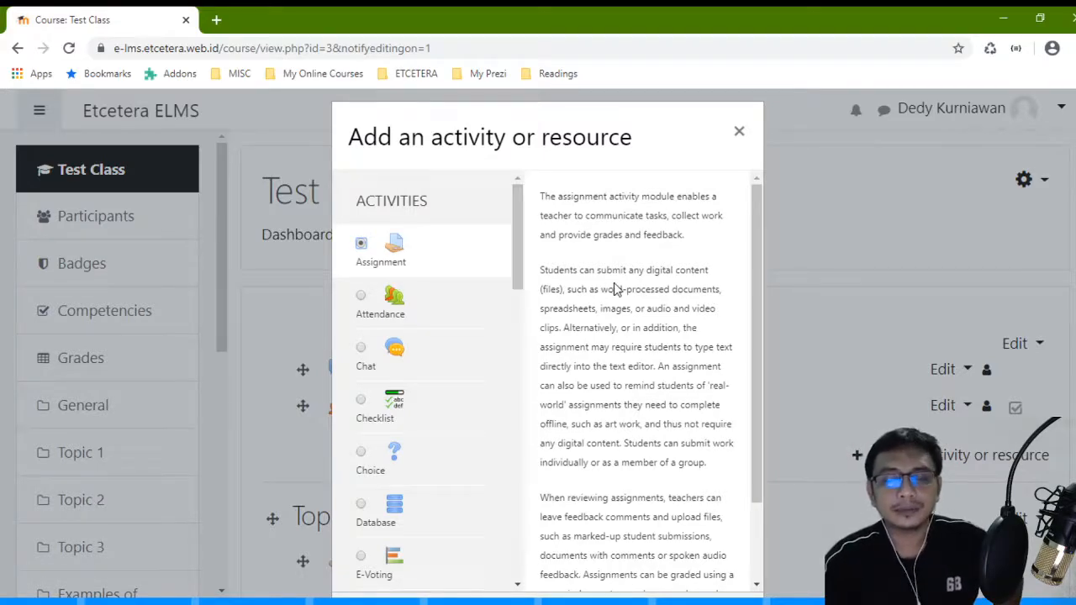
{"action": "scroll", "coordinate": [614, 289], "scroll_direction": "down", "scroll_amount": 3}
{"action": "scroll", "coordinate": [614, 288], "scroll_direction": "down", "scroll_amount": 5}
{"action": "scroll", "coordinate": [614, 288], "scroll_direction": "up", "scroll_amount": 5}
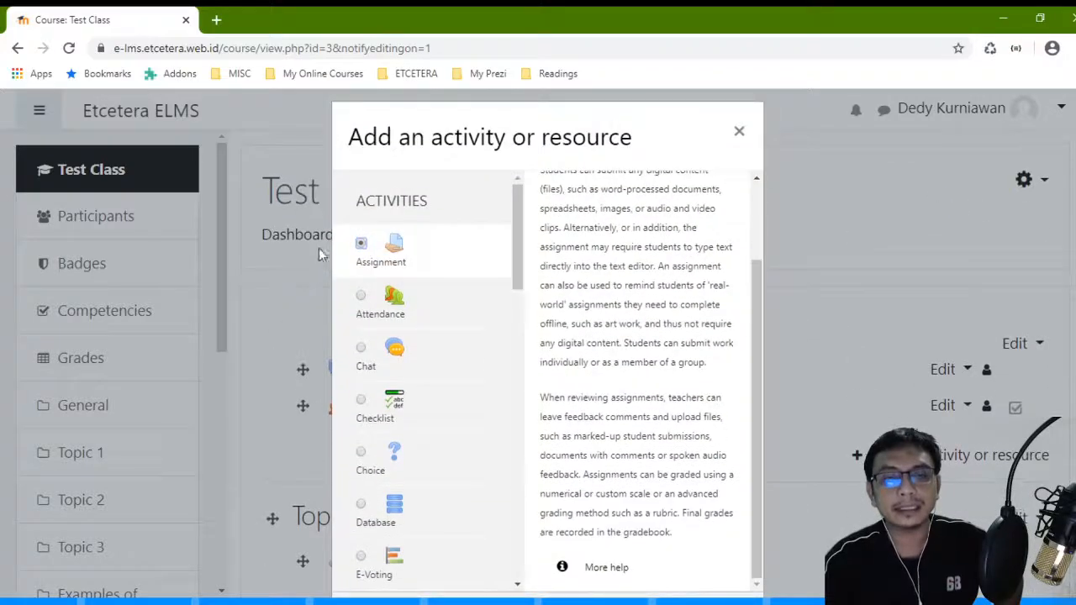
{"action": "scroll", "coordinate": [484, 237], "scroll_direction": "down", "scroll_amount": 1}
{"action": "scroll", "coordinate": [484, 238], "scroll_direction": "up", "scroll_amount": 1}
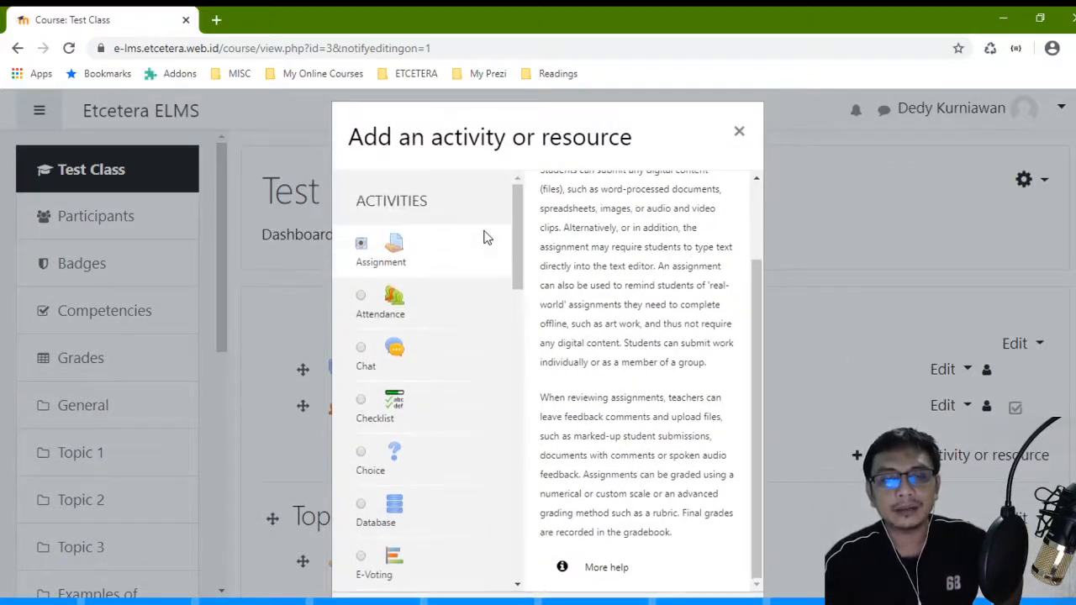
{"action": "scroll", "coordinate": [697, 284], "scroll_direction": "down", "scroll_amount": 3}
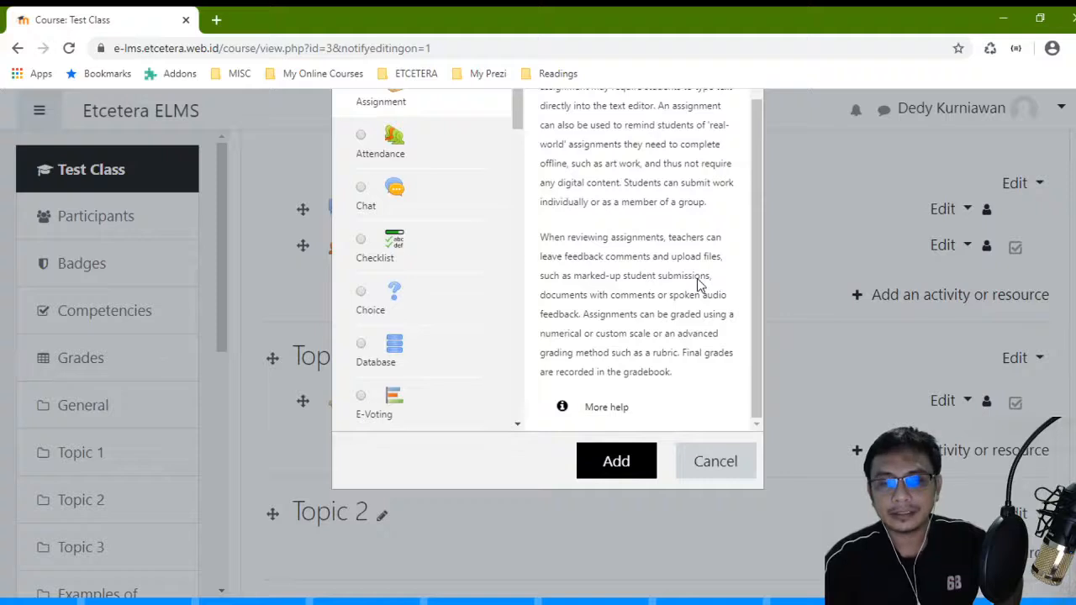
{"action": "left_click", "coordinate": [647, 470]}
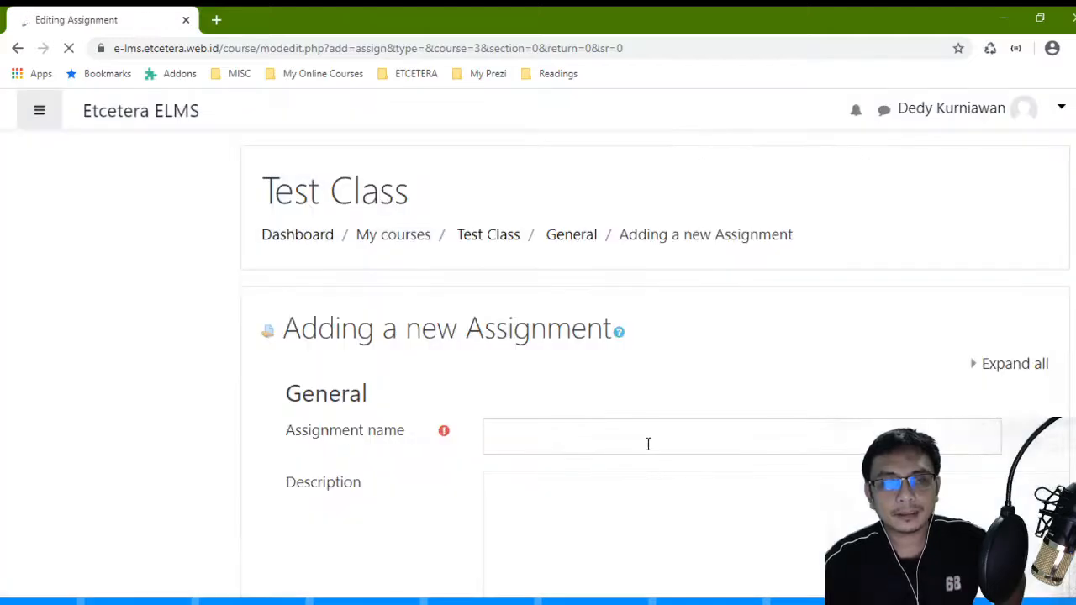
Step: Name the new assignment "Assignment 1"
{"action": "scroll", "coordinate": [630, 420], "scroll_direction": "down", "scroll_amount": 3}
{"action": "left_click", "coordinate": [598, 187]}
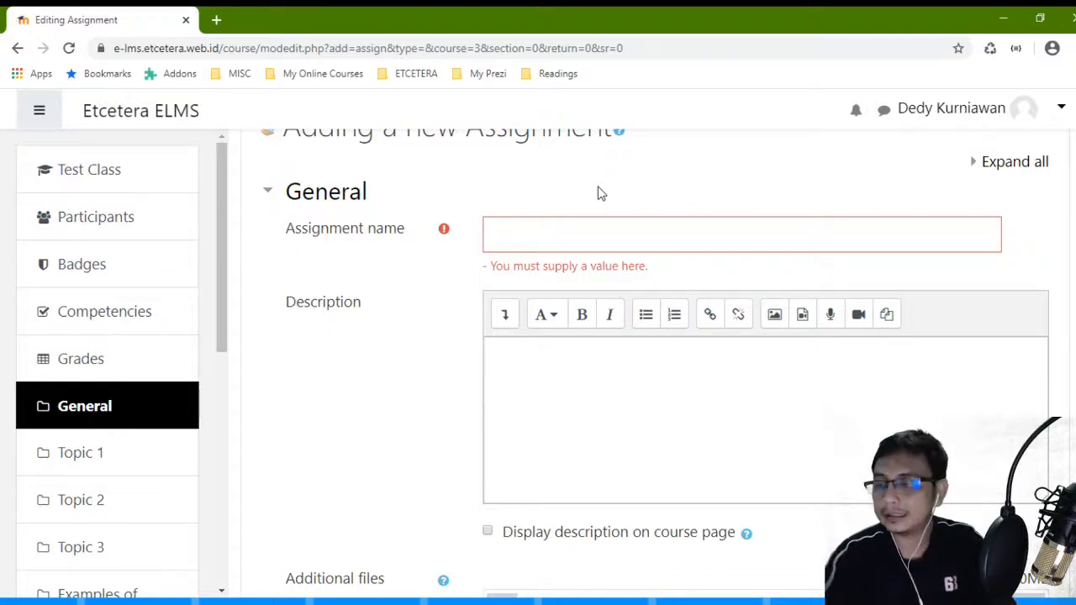
{"action": "left_click", "coordinate": [636, 237]}
{"action": "type", "text": "A"}
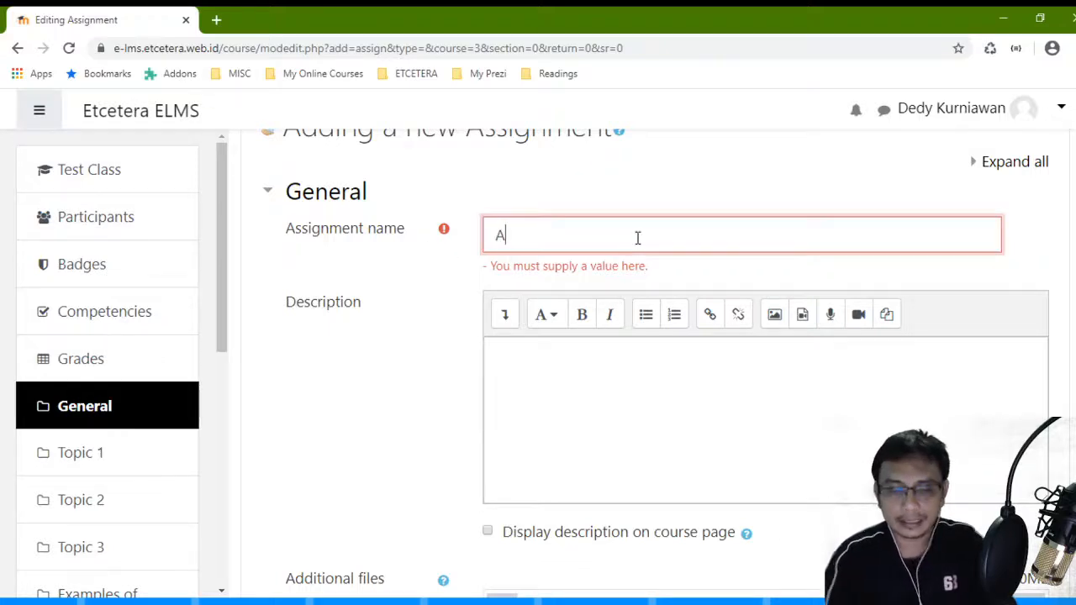
{"action": "type", "text": "ssignment 1"}
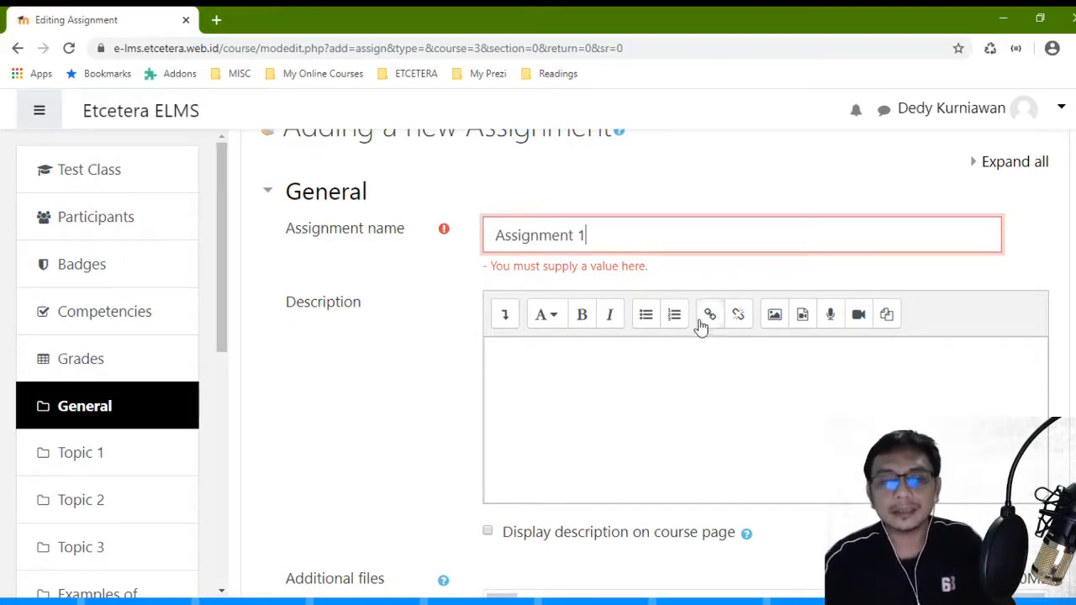
Step: Begin the assignment description with the sentence "Write a paper of 5 - 7 page long."
{"action": "left_click", "coordinate": [697, 377]}
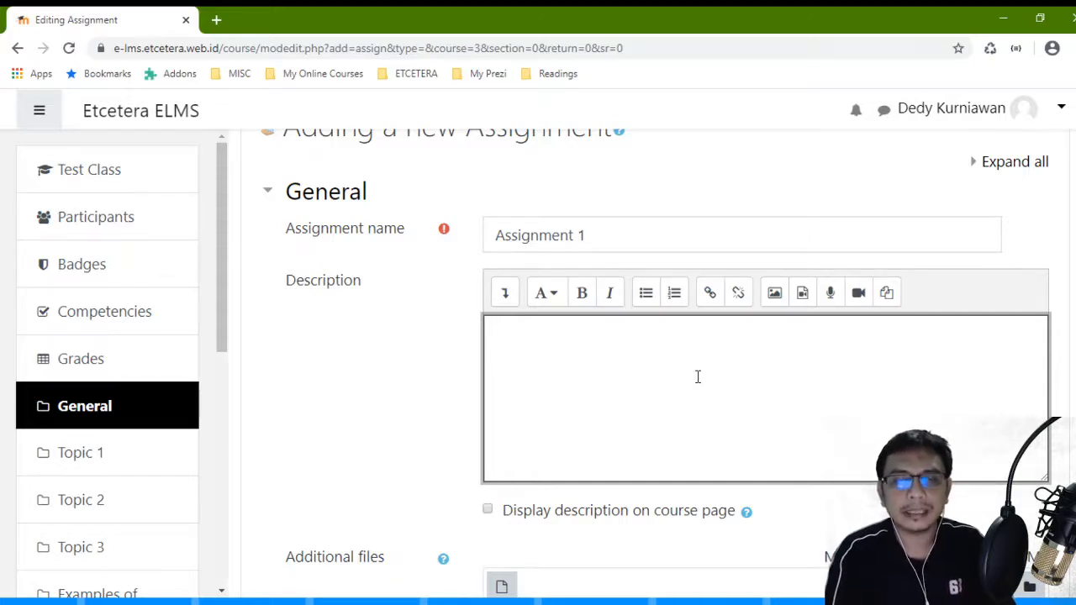
{"action": "left_click", "coordinate": [698, 377]}
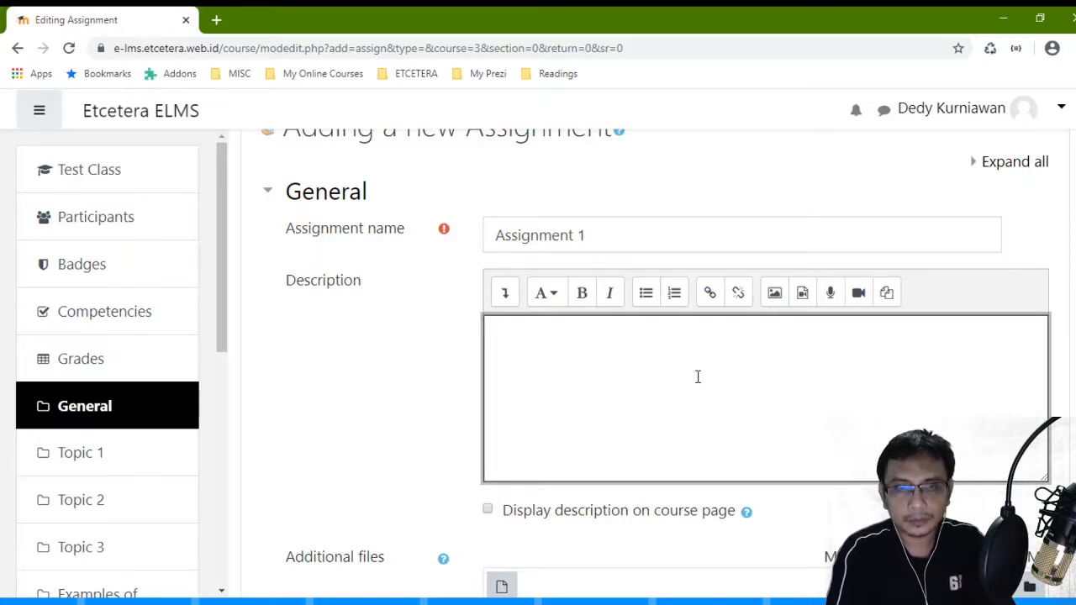
{"action": "type", "text": "M"}
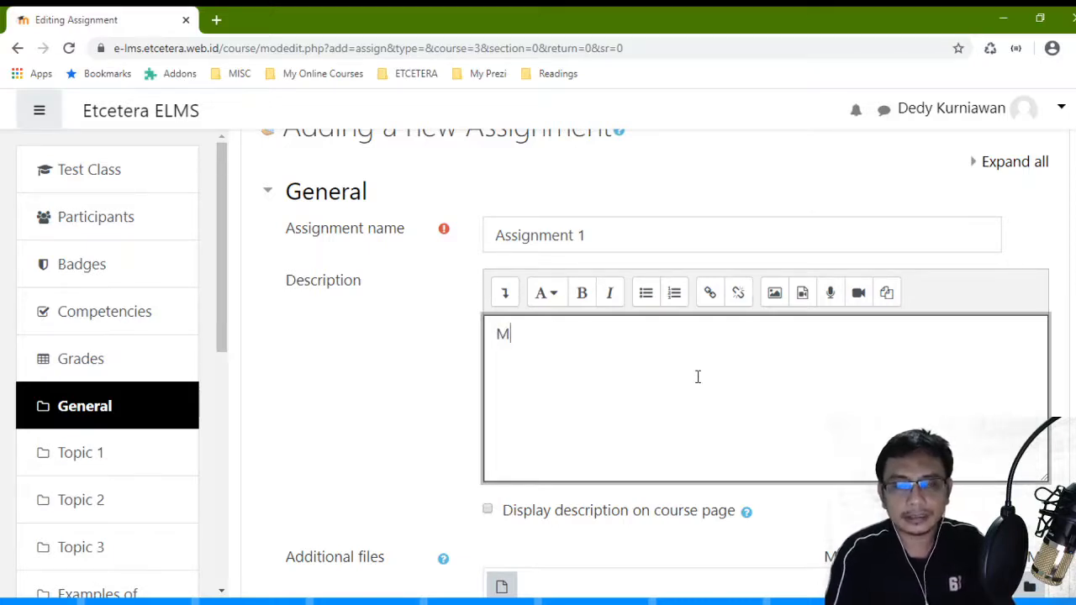
{"action": "key", "text": "BackSpace"}
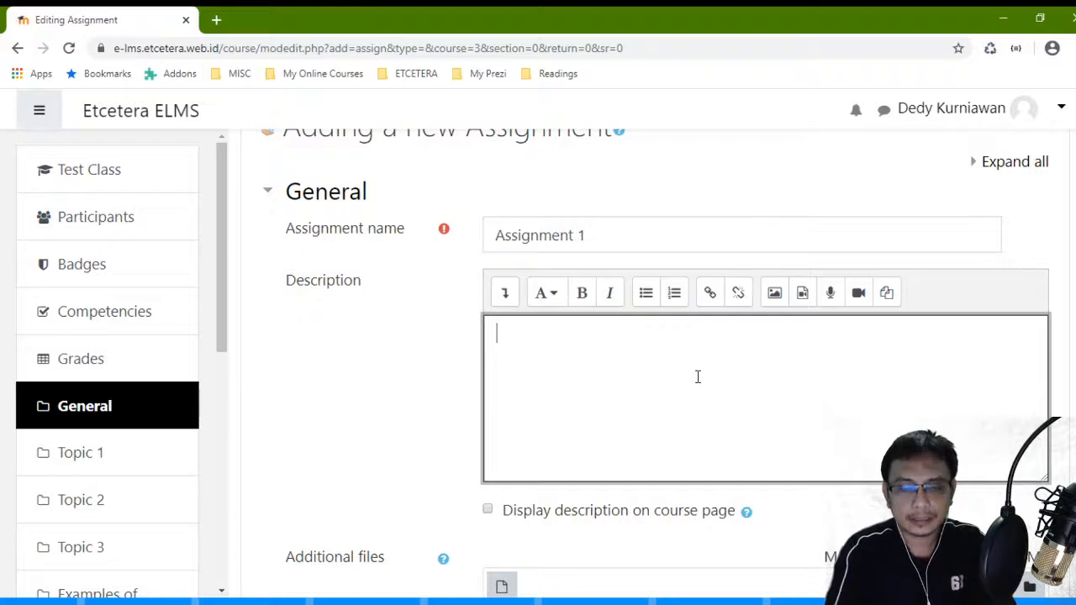
{"action": "type", "text": "Write a pa"}
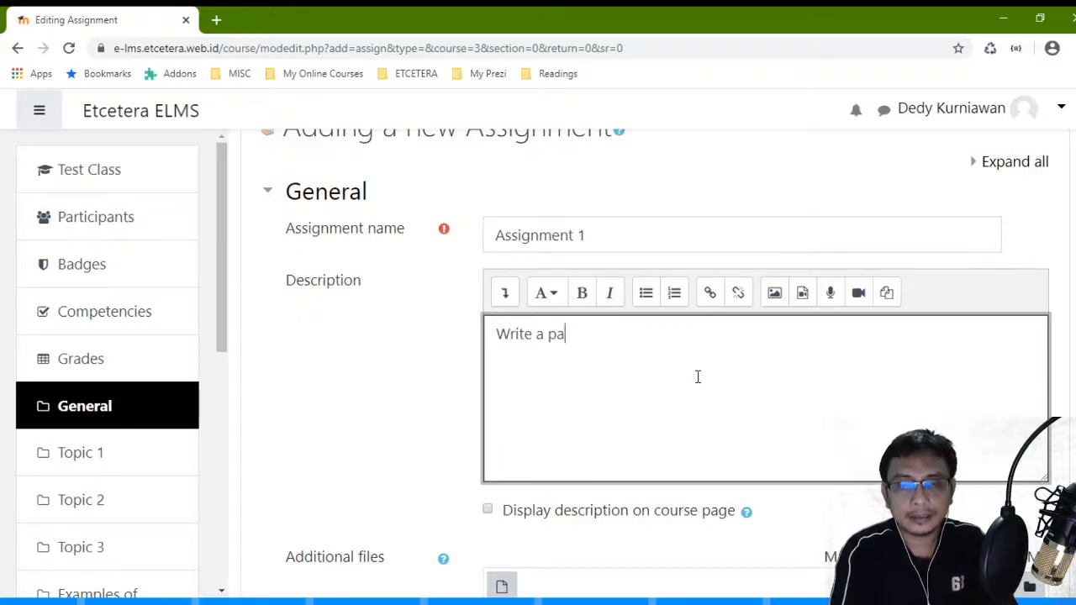
{"action": "type", "text": "per of 5 - 7 pa"}
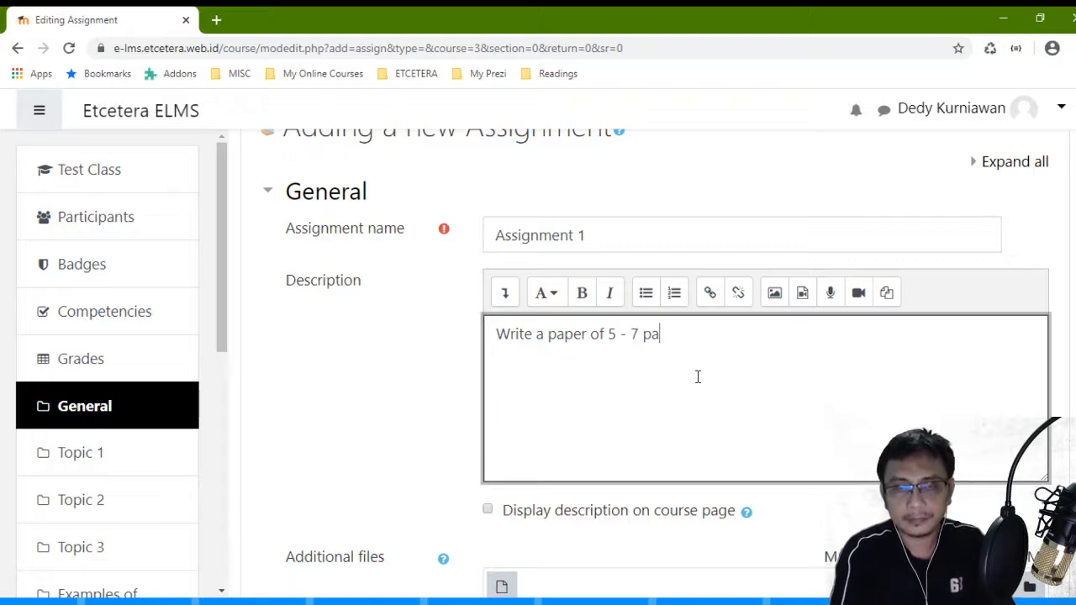
{"action": "type", "text": "ge long. Desc"}
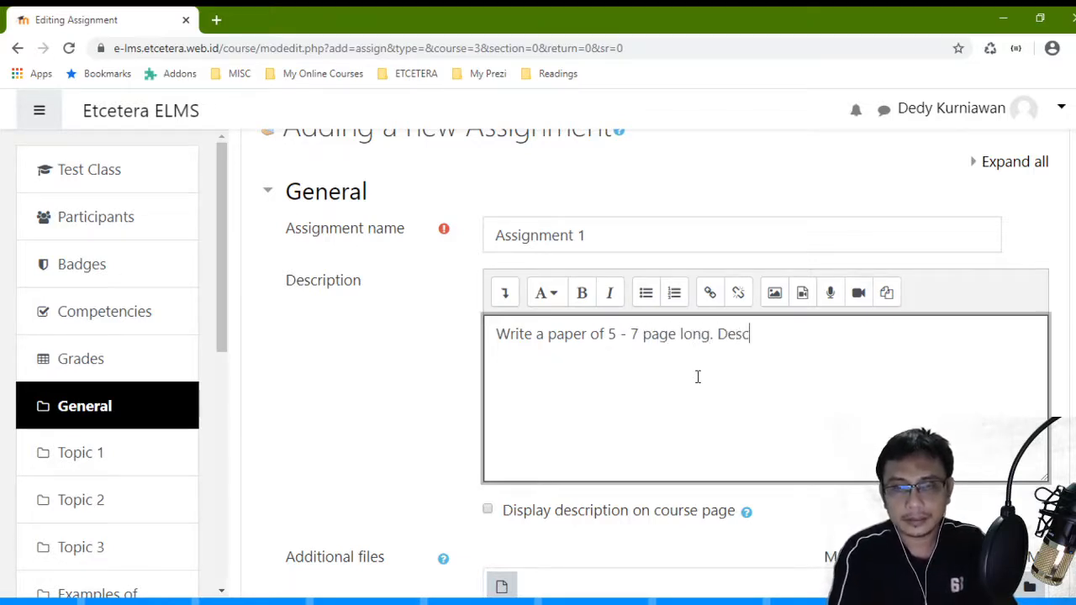
{"action": "type", "text": "ribe"}
{"action": "key", "text": "BackSpace"}
{"action": "key", "text": "BackSpace"}
{"action": "key", "text": "BackSpace"}
{"action": "key", "text": "BackSpace"}
{"action": "key", "text": "BackSpace"}
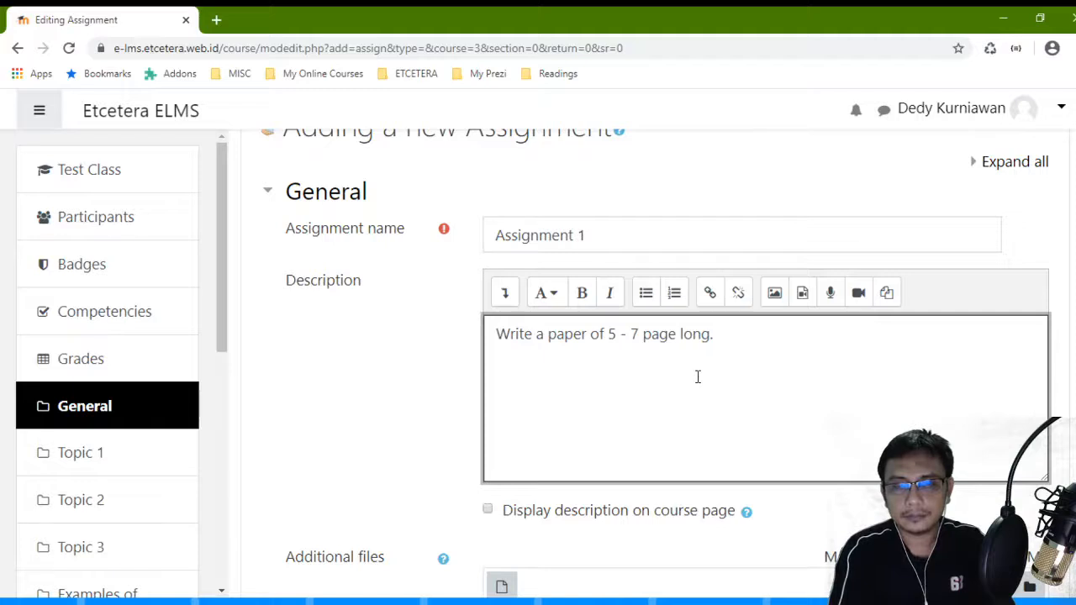
Step: Continue the description with "The paper should be based on your research/study on your topic"
{"action": "type", "text": "The paper shu"}
{"action": "key", "text": "BackSpace"}
{"action": "type", "text": "ould be based on your"}
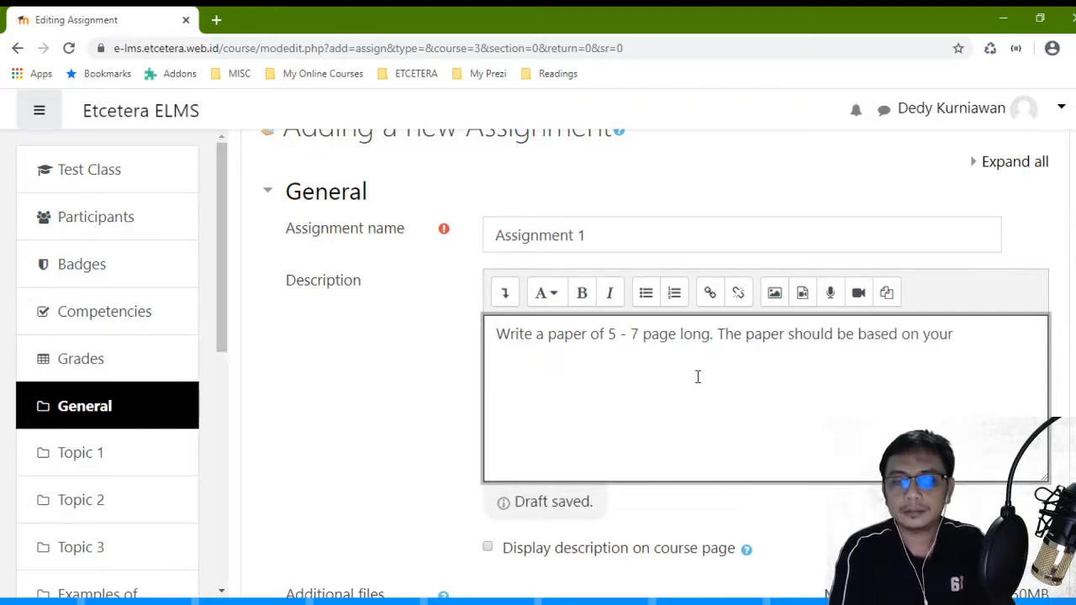
{"action": "type", "text": " research"}
{"action": "type", "text": "stud"}
{"action": "key", "text": "BackSpace"}
{"action": "key", "text": "BackSpace"}
{"action": "key", "text": "BackSpace"}
{"action": "type", "text": "stud"}
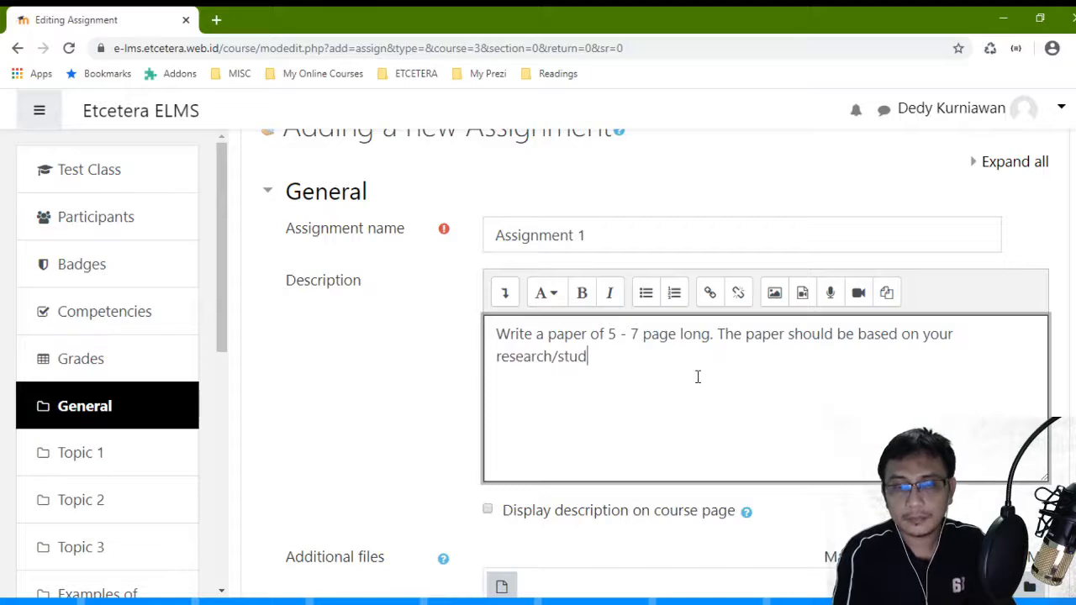
{"action": "type", "text": "y on you"}
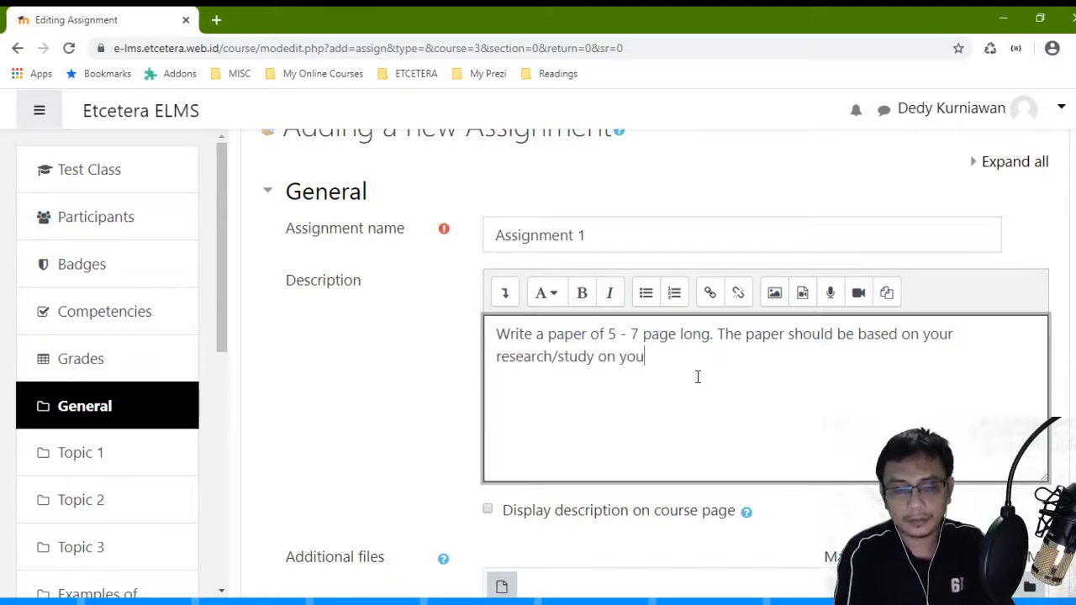
{"action": "type", "text": "r topic."}
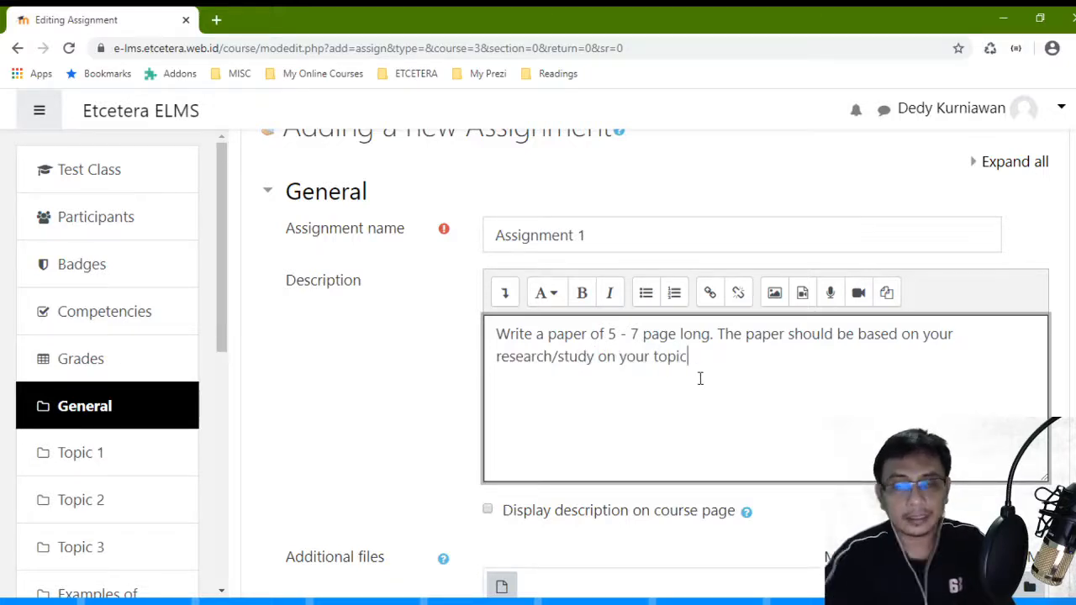
Step: Try the option to display the description on the course page, and switch it back off
{"action": "scroll", "coordinate": [698, 377], "scroll_direction": "down", "scroll_amount": 3}
{"action": "scroll", "coordinate": [444, 218], "scroll_direction": "down", "scroll_amount": 1}
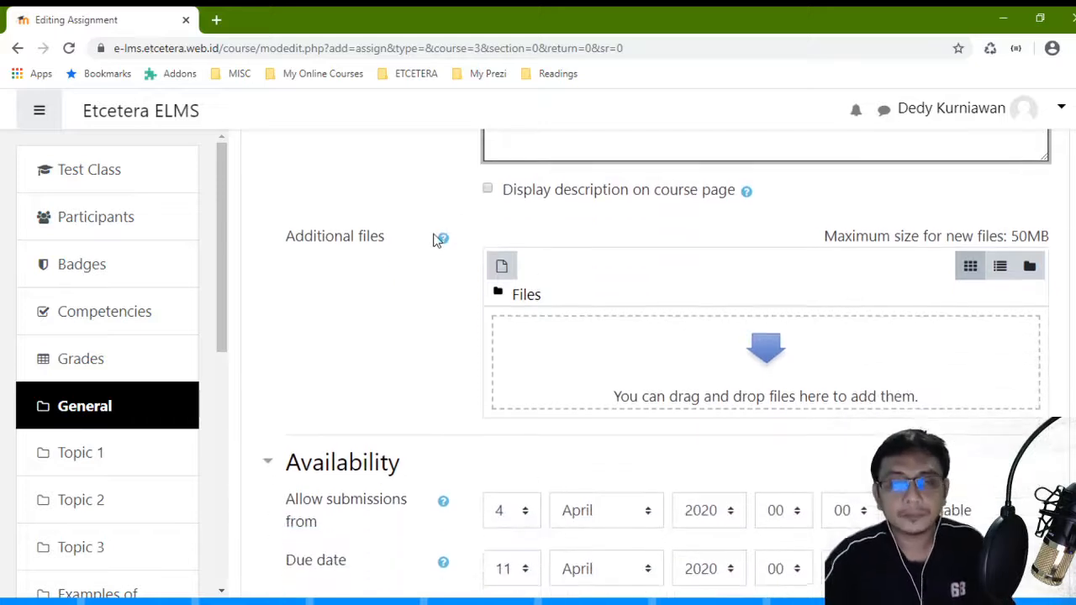
{"action": "scroll", "coordinate": [439, 240], "scroll_direction": "up", "scroll_amount": 3}
{"action": "left_click", "coordinate": [487, 430]}
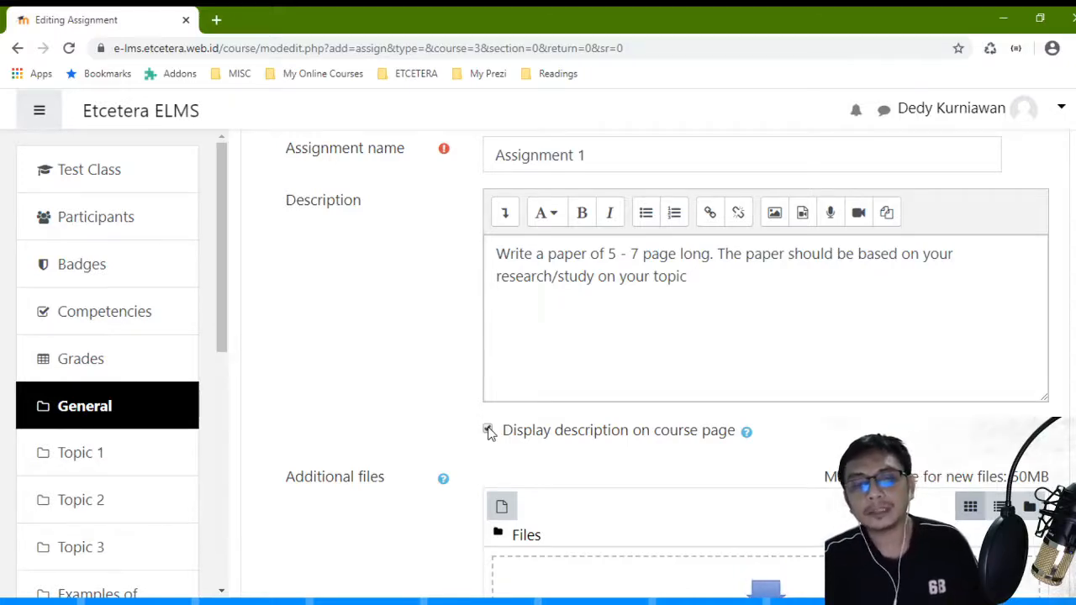
{"action": "left_click", "coordinate": [488, 430]}
Step: Set the day of the assignment's "Allow submissions from" date to 3, making it 3 April 2020
{"action": "scroll", "coordinate": [614, 451], "scroll_direction": "down", "scroll_amount": 2}
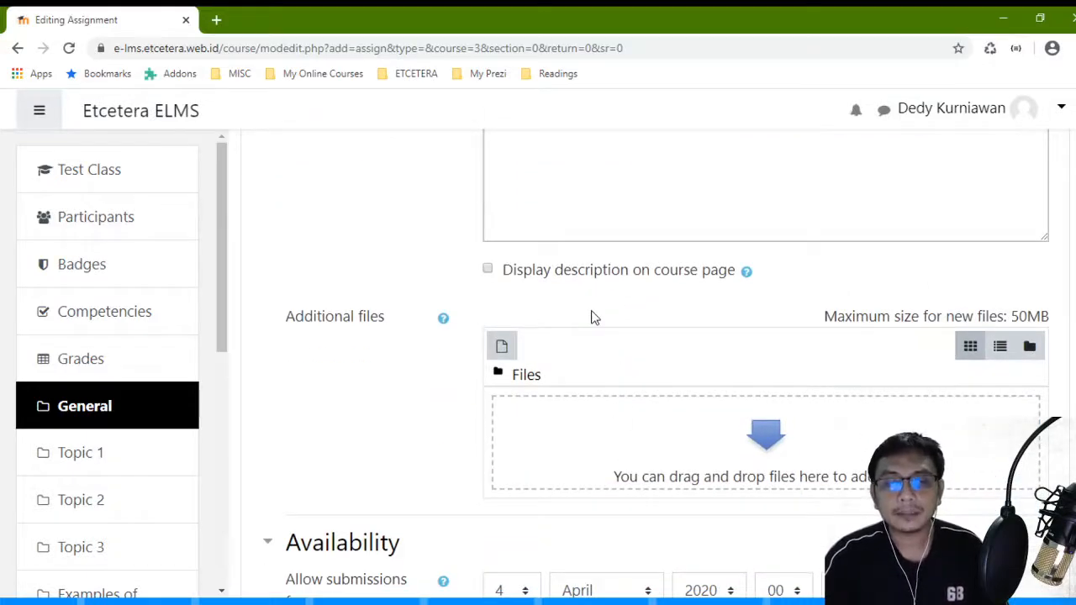
{"action": "scroll", "coordinate": [441, 329], "scroll_direction": "down", "scroll_amount": 2}
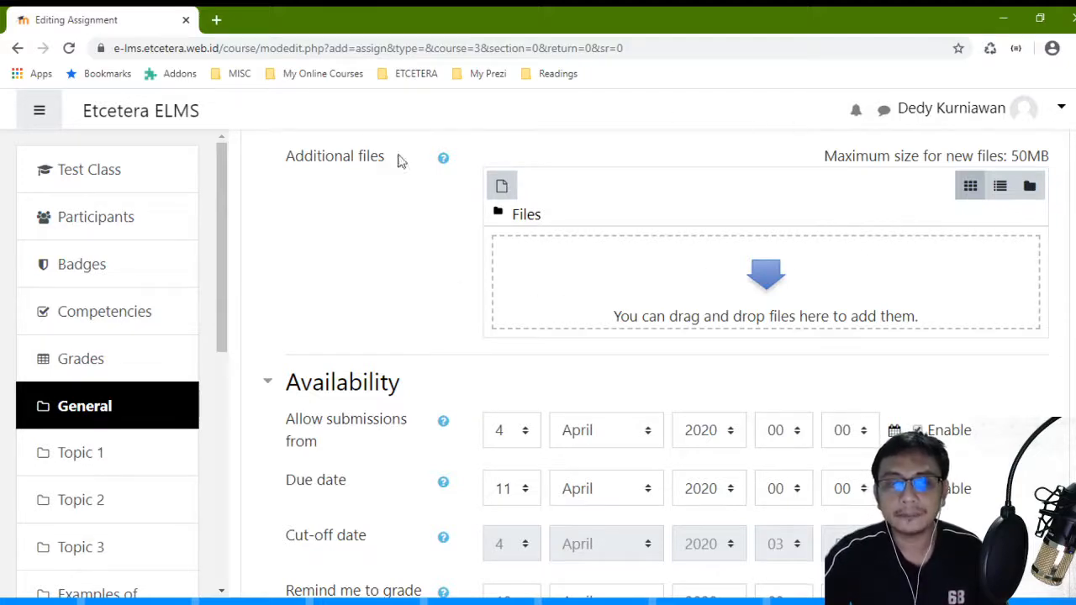
{"action": "scroll", "coordinate": [641, 283], "scroll_direction": "down", "scroll_amount": 1}
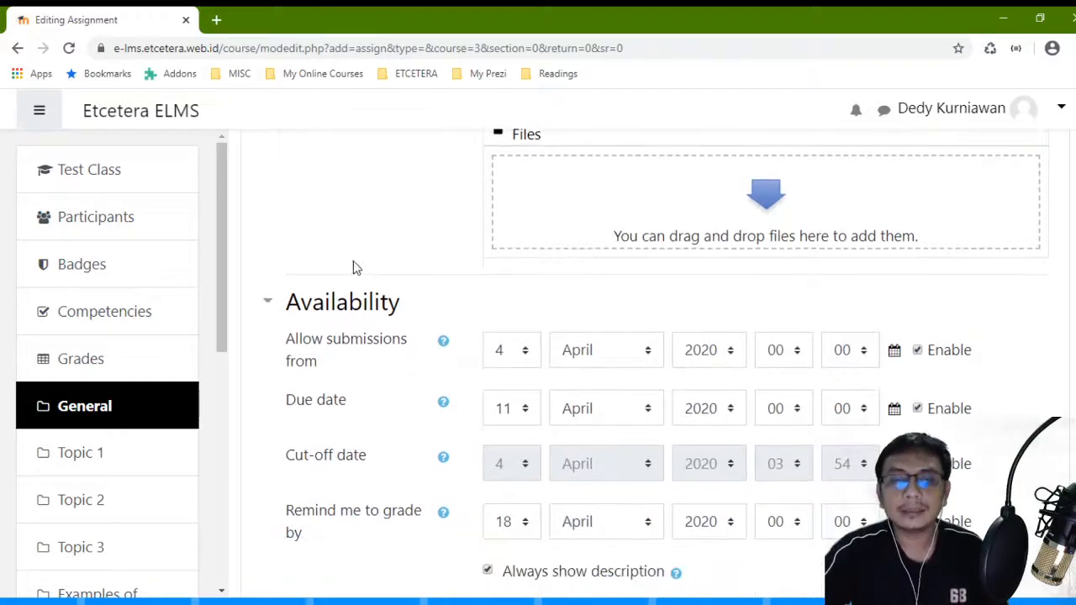
{"action": "scroll", "coordinate": [916, 264], "scroll_direction": "up", "scroll_amount": 1}
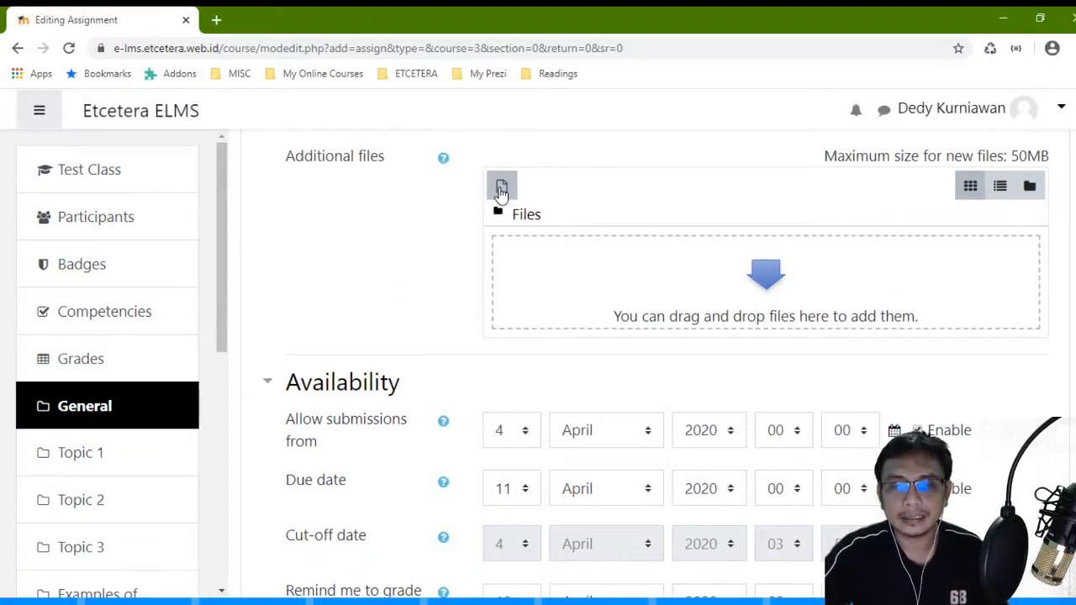
{"action": "scroll", "coordinate": [504, 186], "scroll_direction": "down", "scroll_amount": 1}
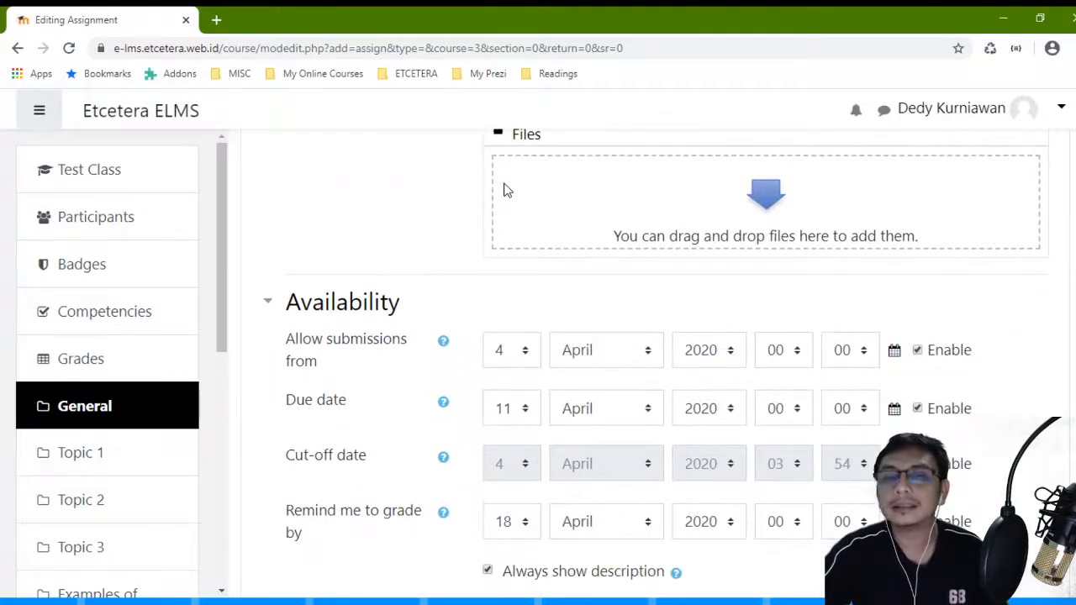
{"action": "scroll", "coordinate": [504, 190], "scroll_direction": "down", "scroll_amount": 1}
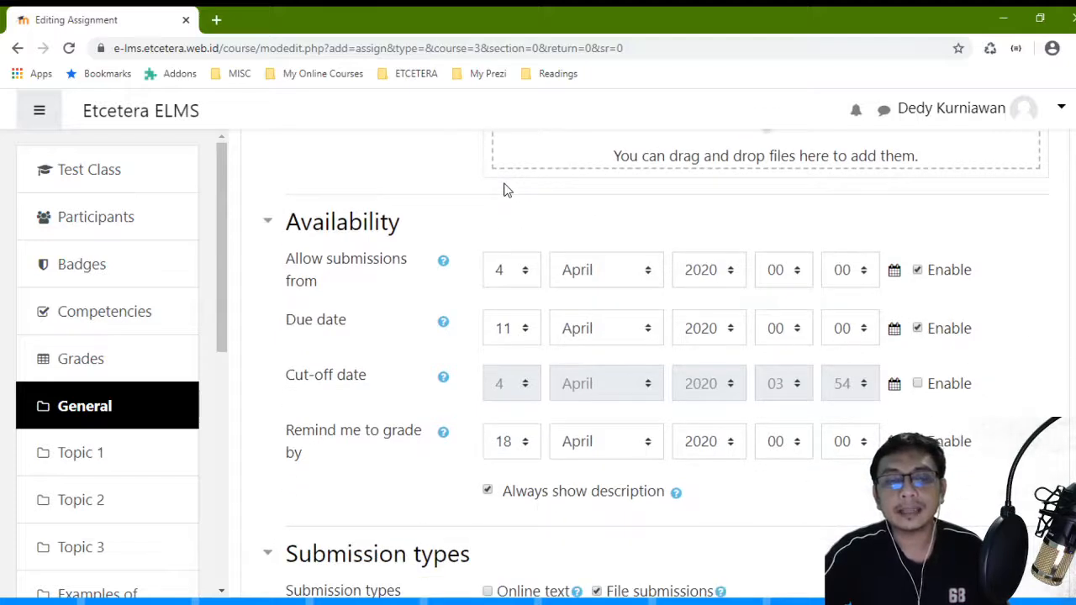
{"action": "scroll", "coordinate": [507, 190], "scroll_direction": "down", "scroll_amount": 1}
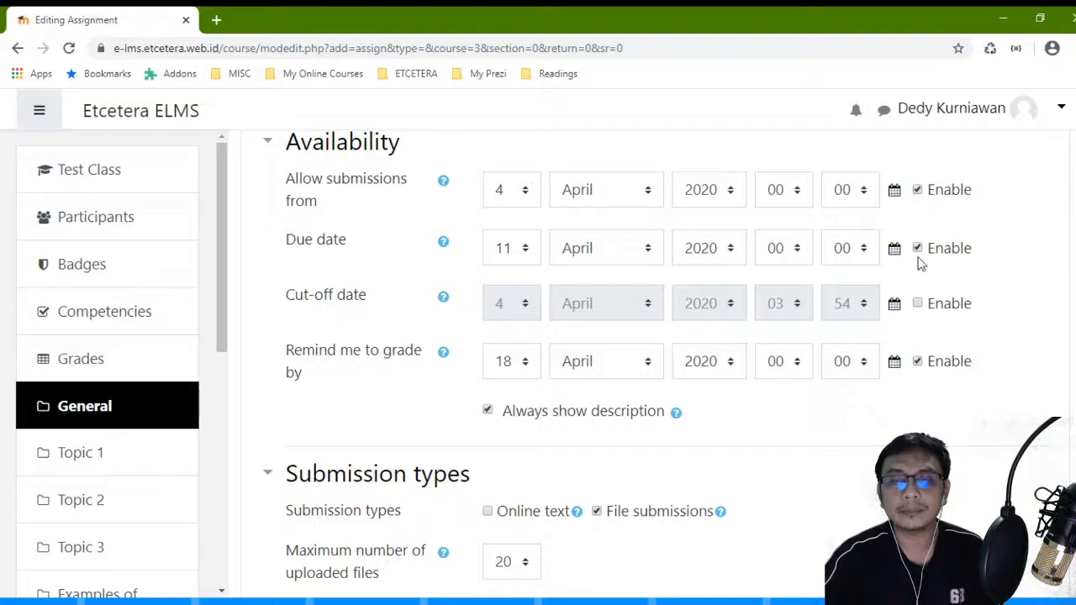
{"action": "left_click", "coordinate": [519, 191]}
{"action": "left_click", "coordinate": [509, 270]}
{"action": "left_click", "coordinate": [769, 190]}
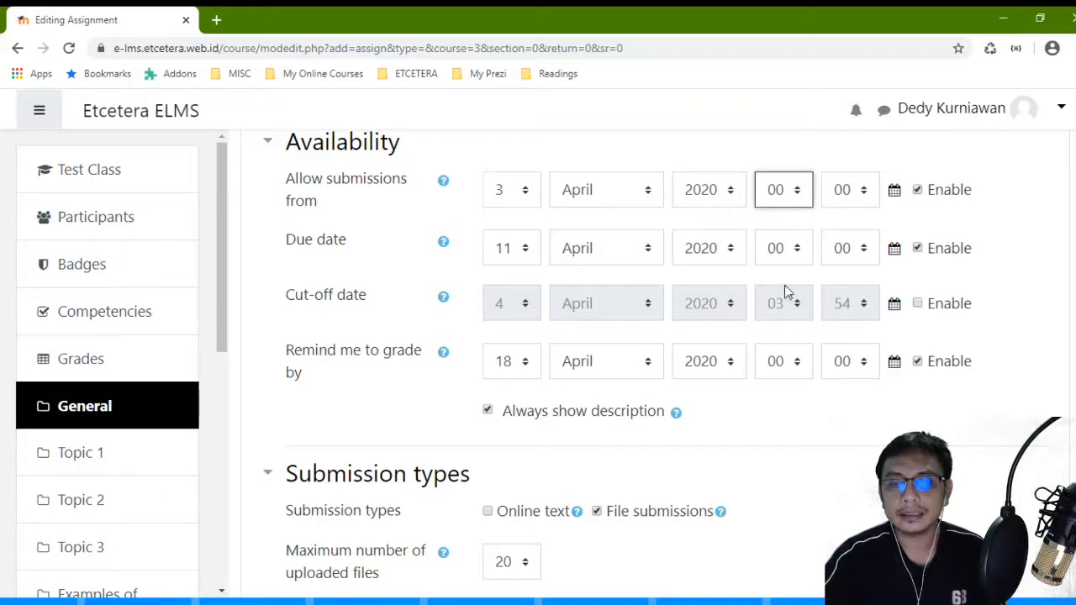
Step: Set the "Allow submissions from" time to 08:00 and the due date to 10 April 2020 at 23:59
{"action": "left_click", "coordinate": [780, 399]}
{"action": "left_click", "coordinate": [435, 229]}
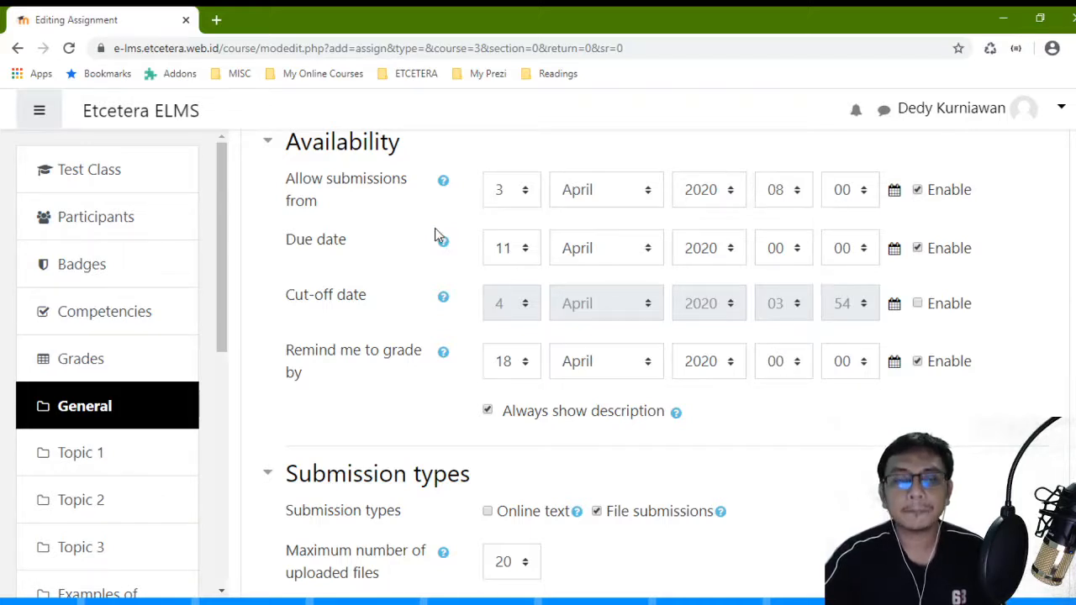
{"action": "left_click", "coordinate": [514, 252]}
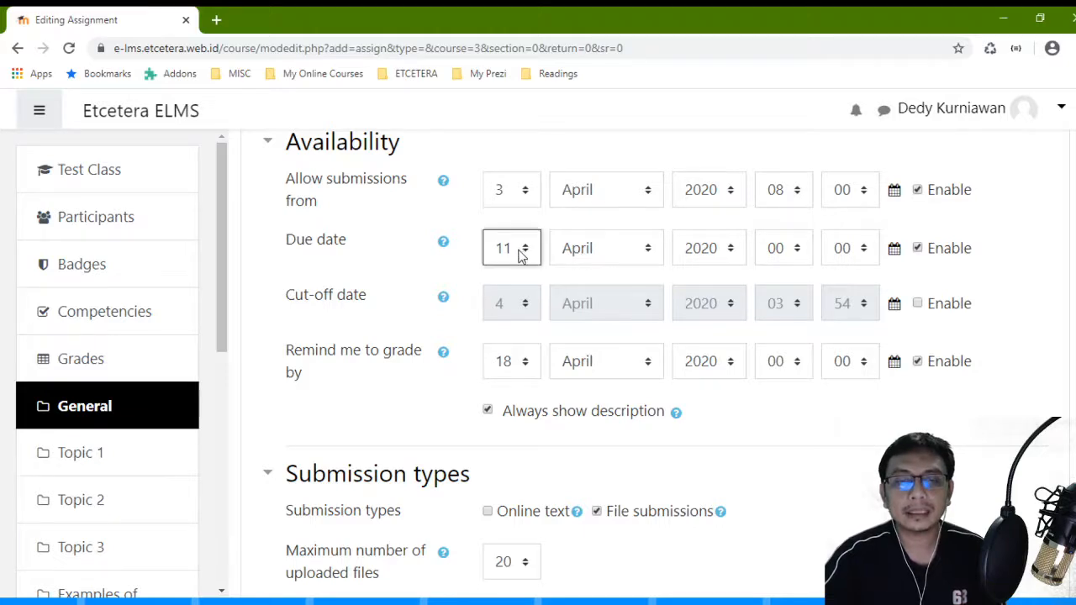
{"action": "key", "text": "Up"}
{"action": "left_click", "coordinate": [776, 250]}
{"action": "type", "text": "23"}
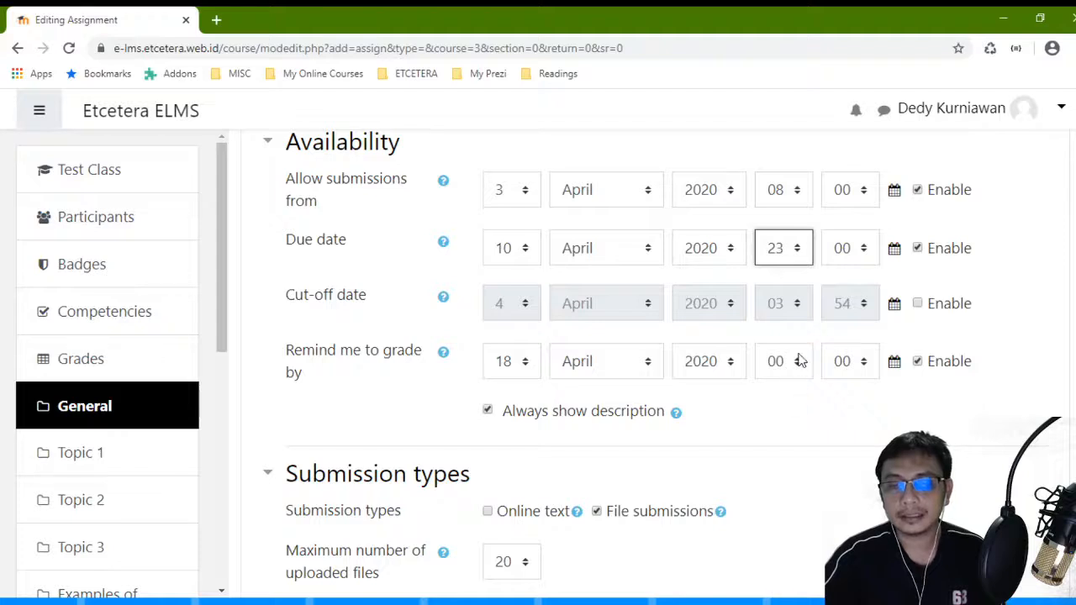
{"action": "key", "text": "Tab"}
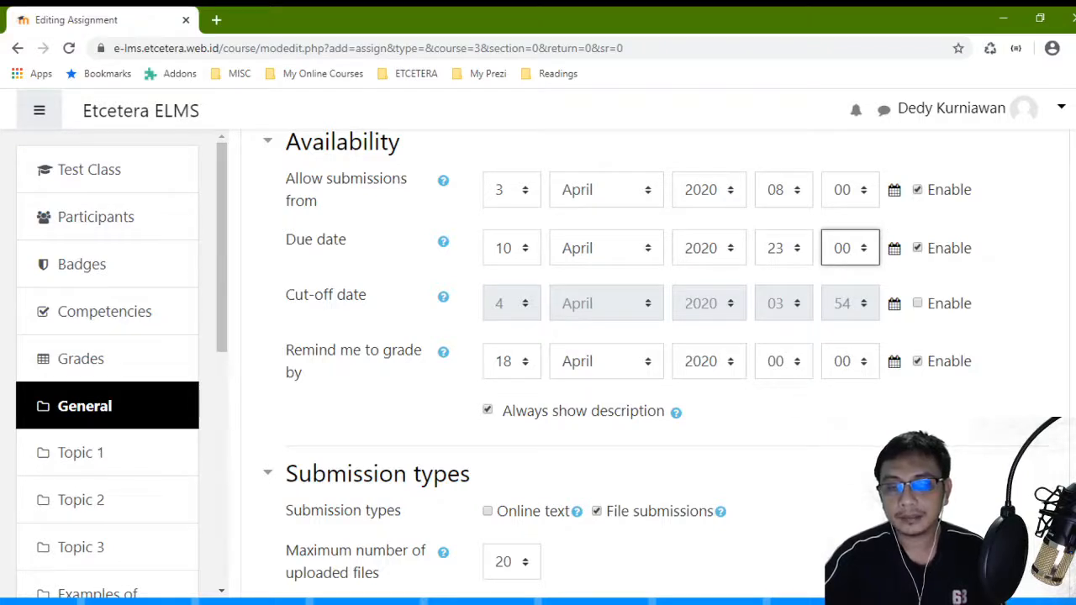
{"action": "type", "text": "59"}
{"action": "key", "text": "Tab"}
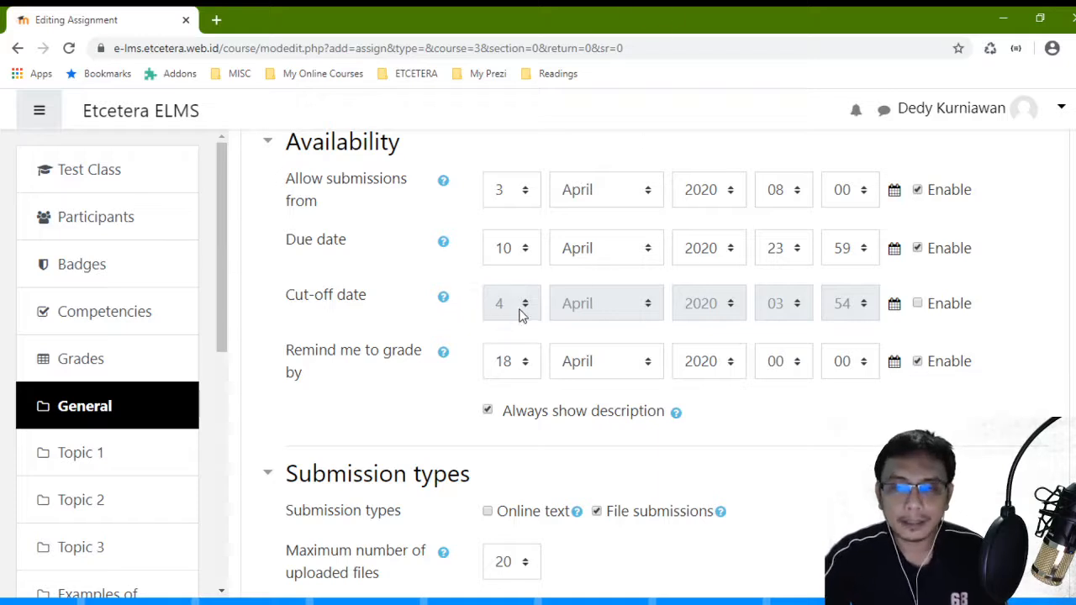
Step: Enable the assignment's cut-off date and set its day to 12, making it 12 April 2020
{"action": "left_click", "coordinate": [917, 305]}
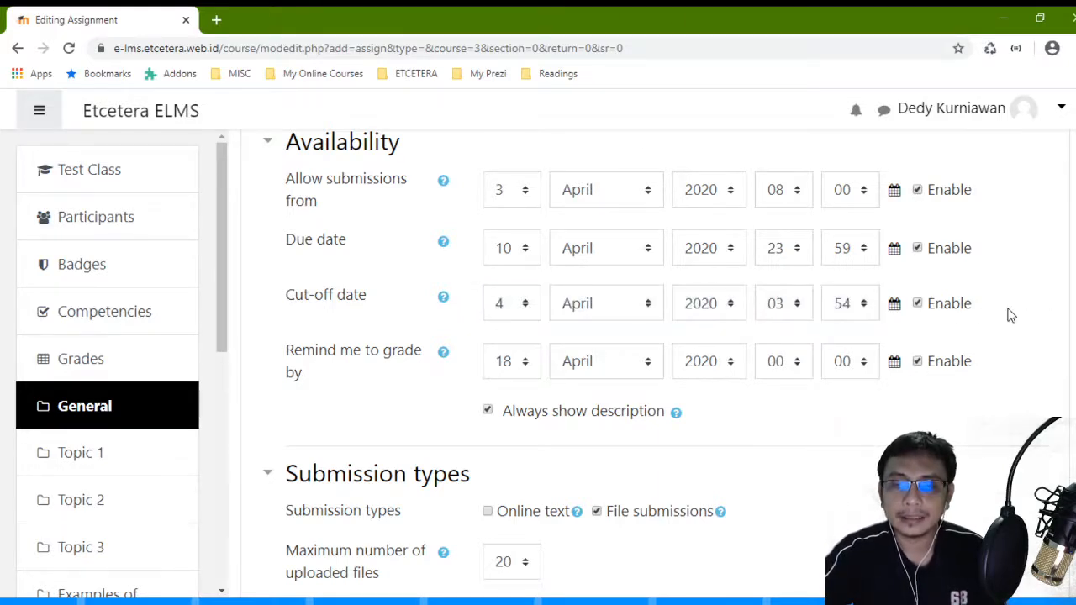
{"action": "left_click", "coordinate": [519, 308]}
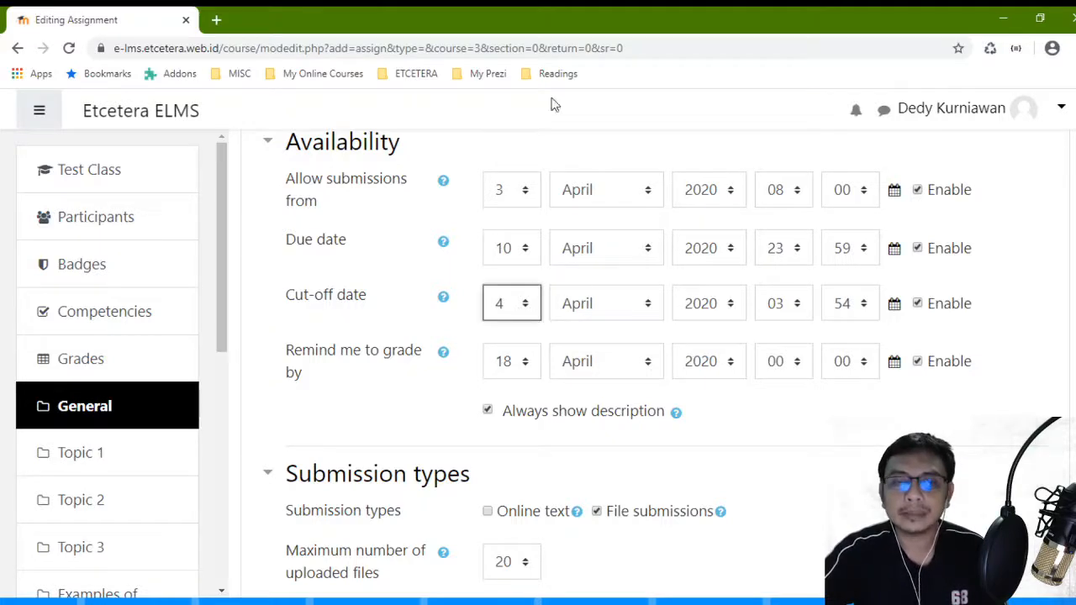
{"action": "key", "text": "2"}
{"action": "left_click", "coordinate": [443, 296]}
{"action": "left_click", "coordinate": [425, 332]}
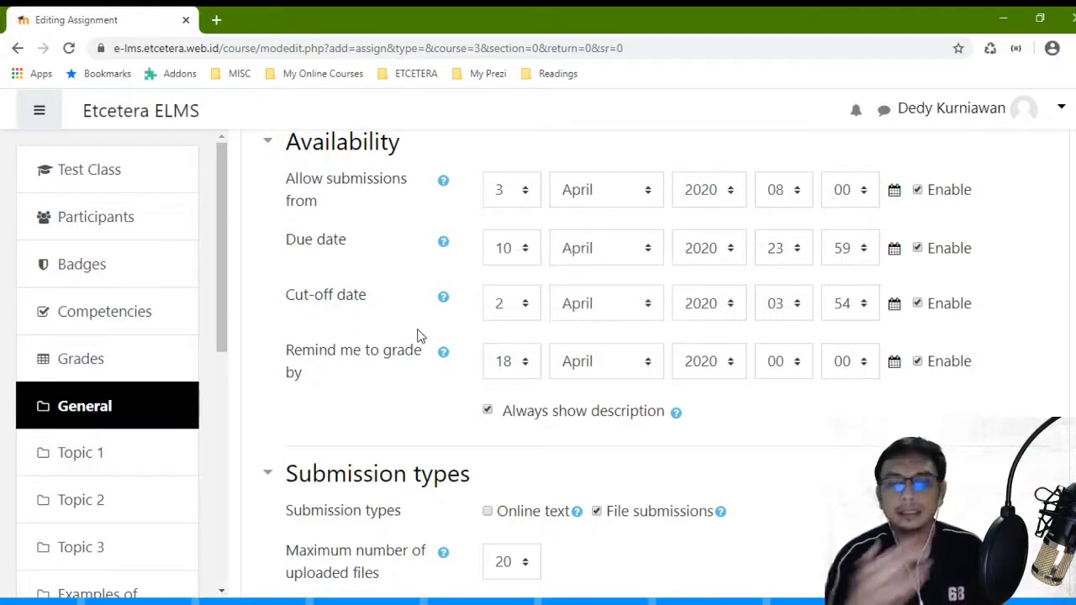
{"action": "left_click", "coordinate": [516, 301]}
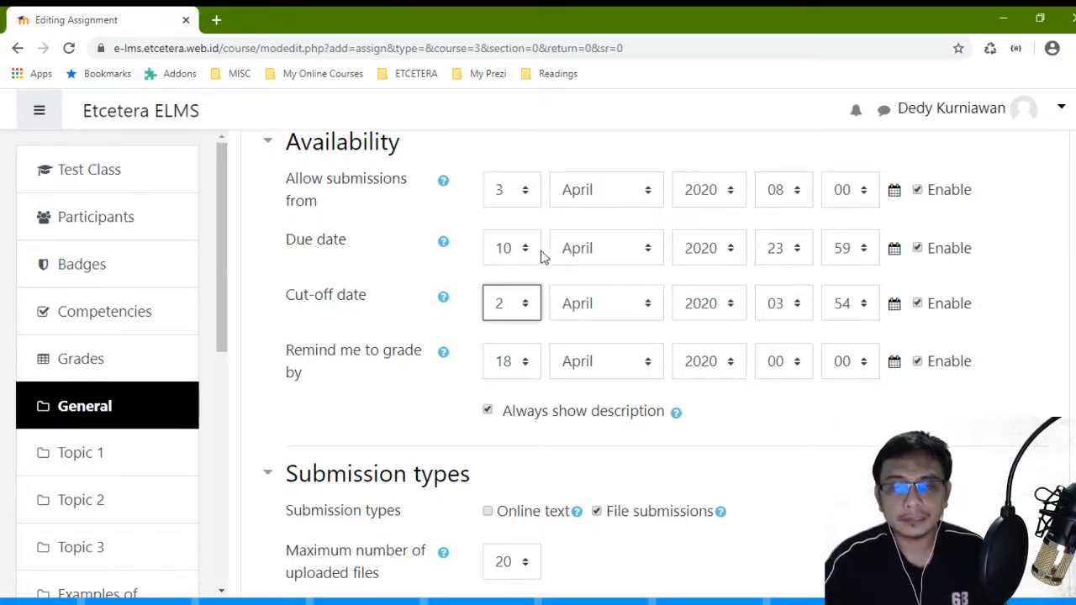
{"action": "key", "text": "1"}
{"action": "key", "text": "1"}
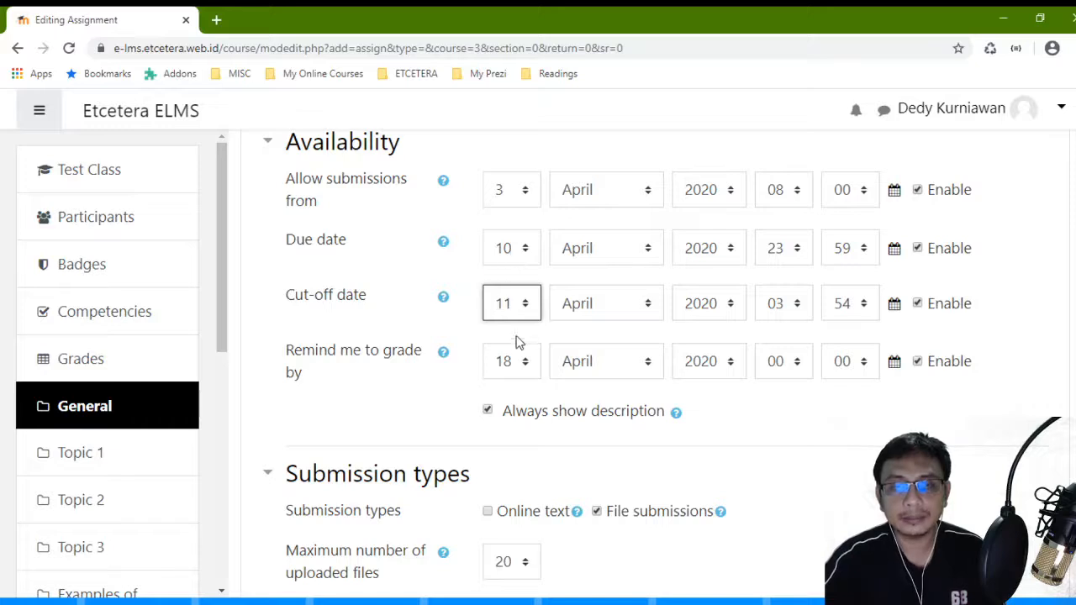
{"action": "key", "text": "Down"}
{"action": "left_click", "coordinate": [413, 255]}
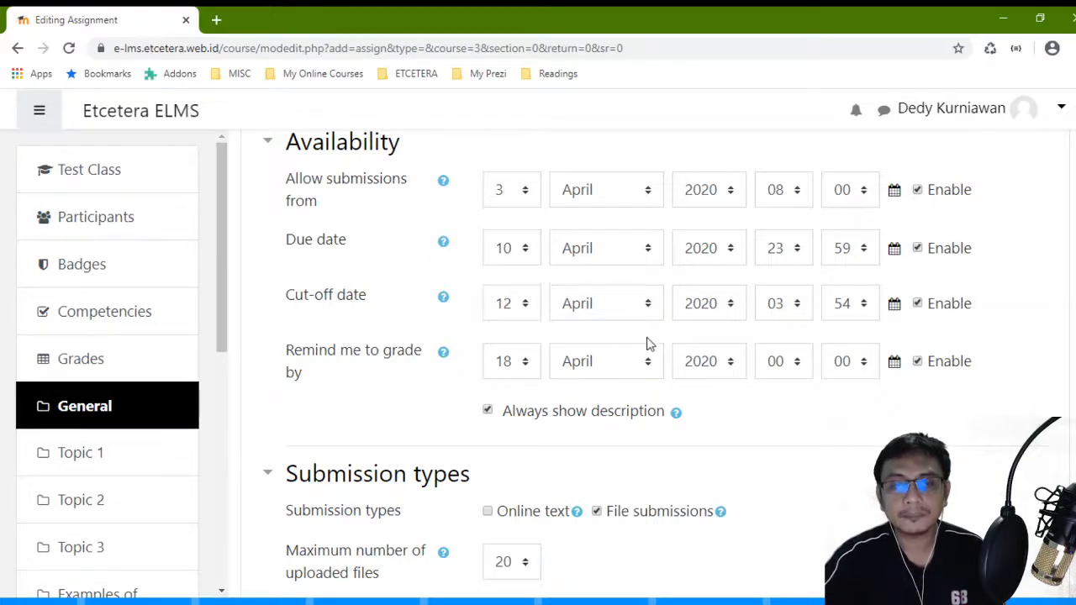
Step: Set the cut-off date's time to 23:59
{"action": "left_click", "coordinate": [803, 303]}
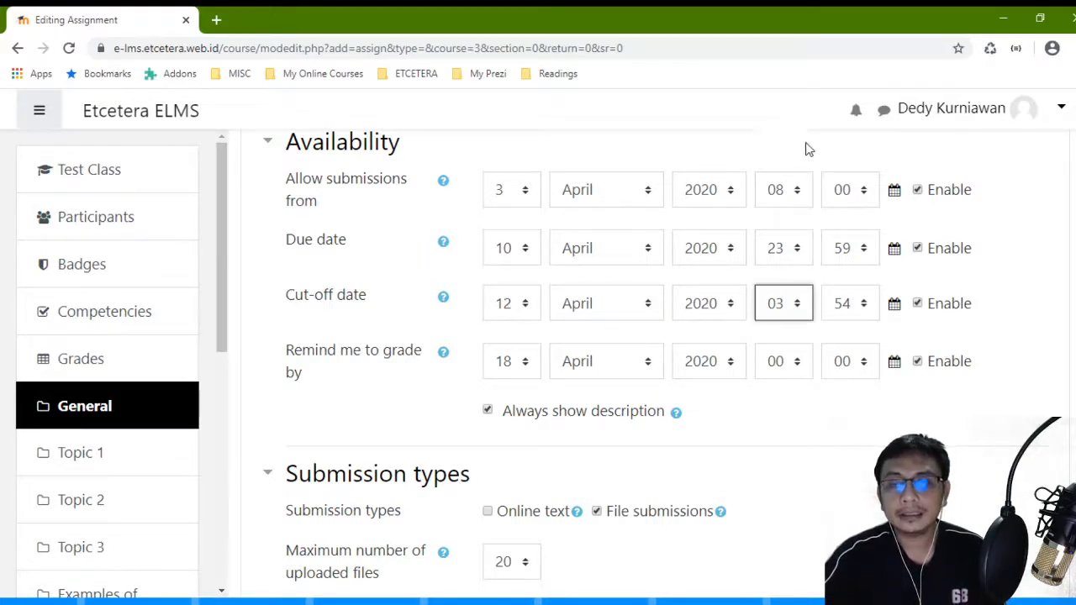
{"action": "key", "text": "2"}
{"action": "key", "text": "3"}
{"action": "left_click", "coordinate": [846, 310]}
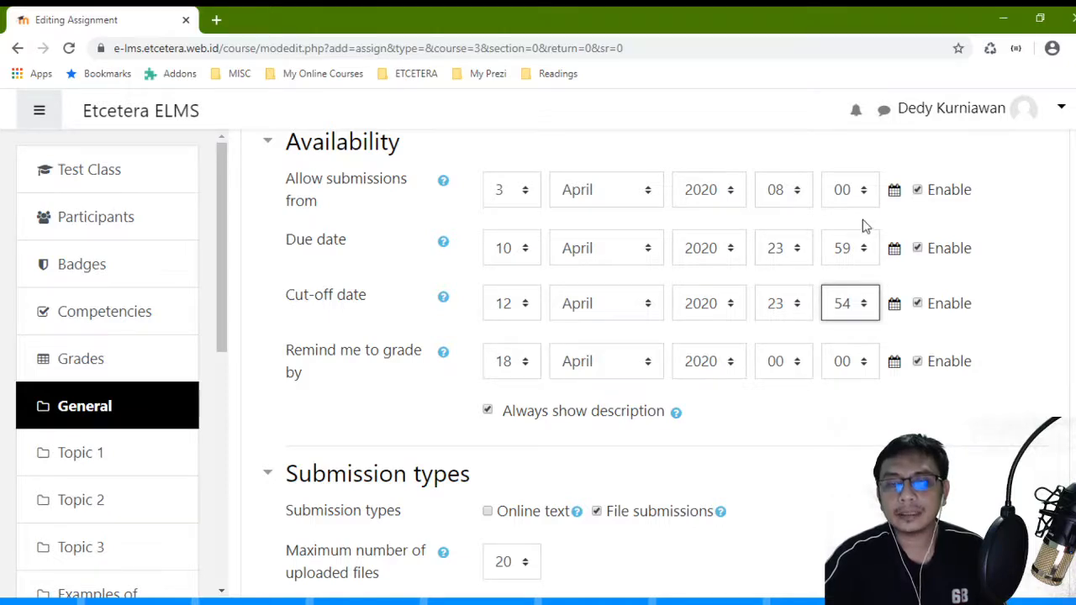
{"action": "key", "text": "5"}
{"action": "key", "text": "9"}
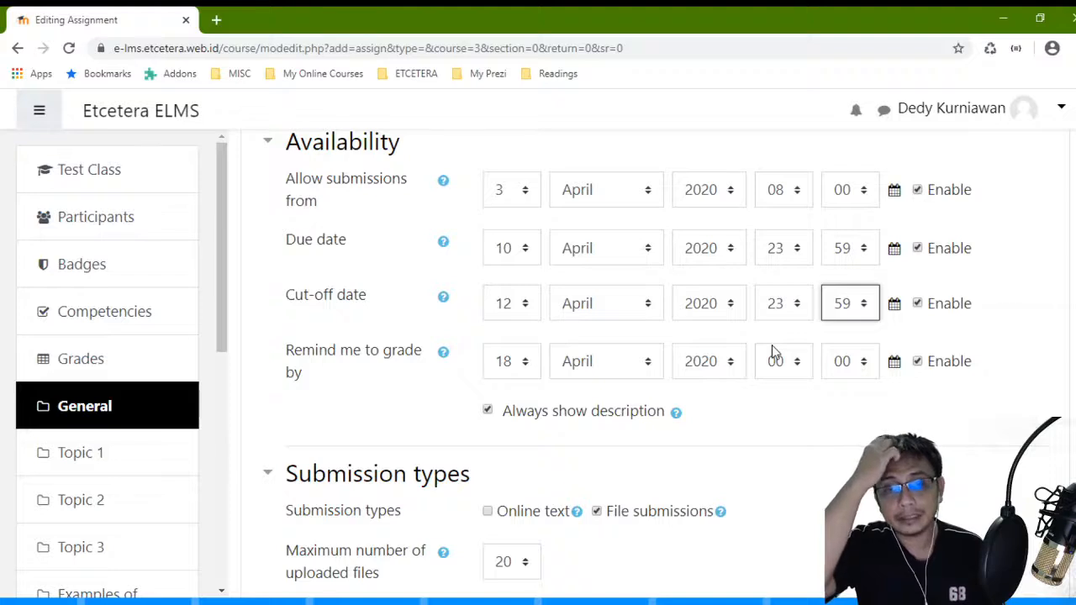
{"action": "left_click", "coordinate": [1012, 354]}
{"action": "left_click_drag", "start_coordinate": [393, 305], "coordinate": [286, 307]}
{"action": "left_click_drag", "start_coordinate": [384, 327], "coordinate": [281, 297]}
{"action": "left_click", "coordinate": [329, 337]}
Step: Allow online text as a submission type and enable a word limit of 200 for it
{"action": "scroll", "coordinate": [329, 339], "scroll_direction": "down", "scroll_amount": 2}
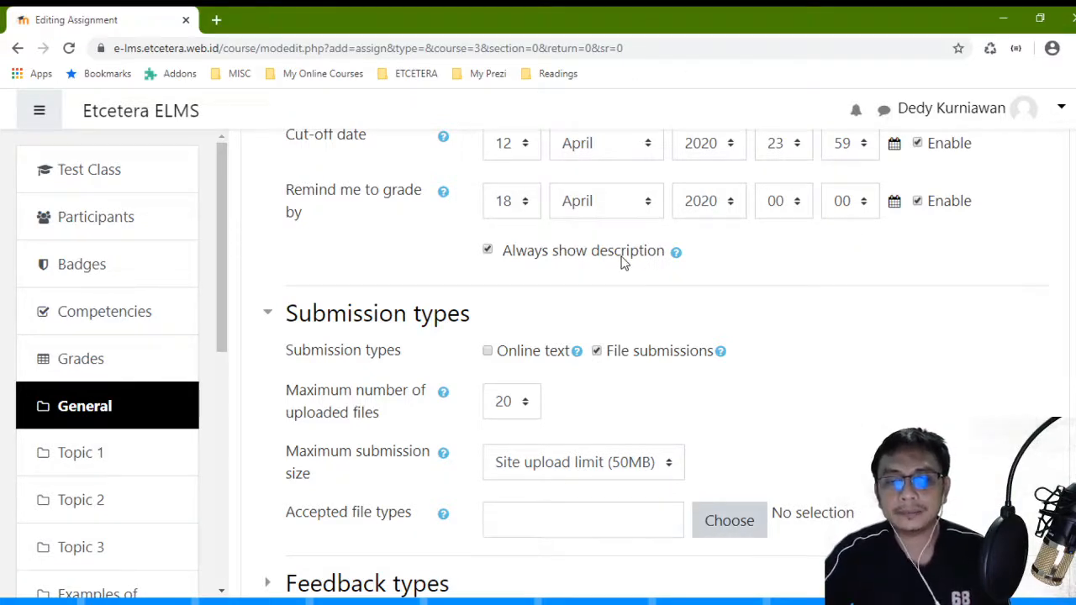
{"action": "scroll", "coordinate": [622, 263], "scroll_direction": "down", "scroll_amount": 1}
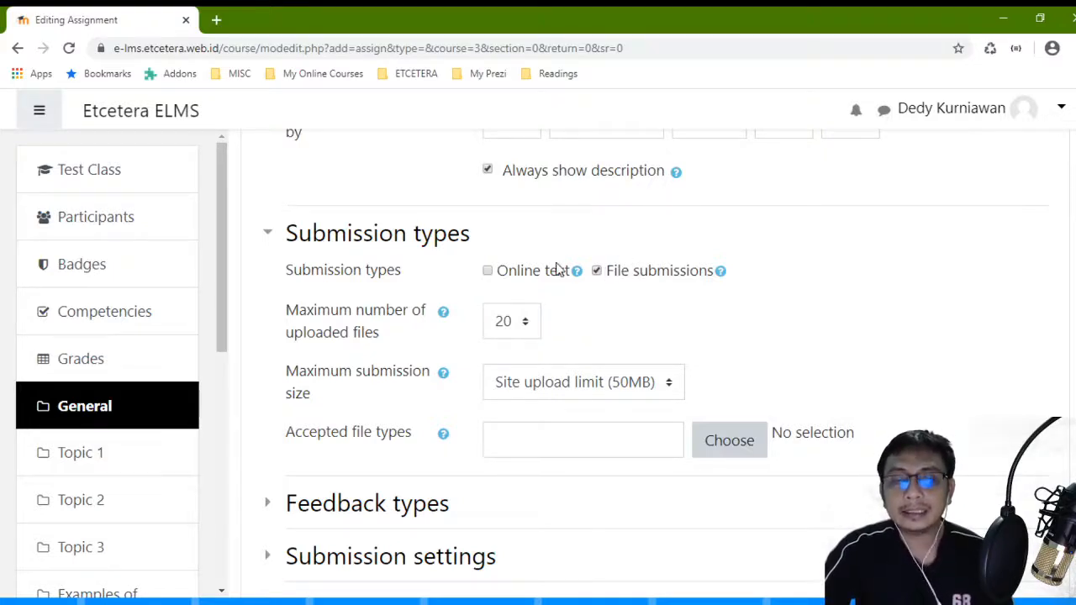
{"action": "left_click", "coordinate": [487, 272]}
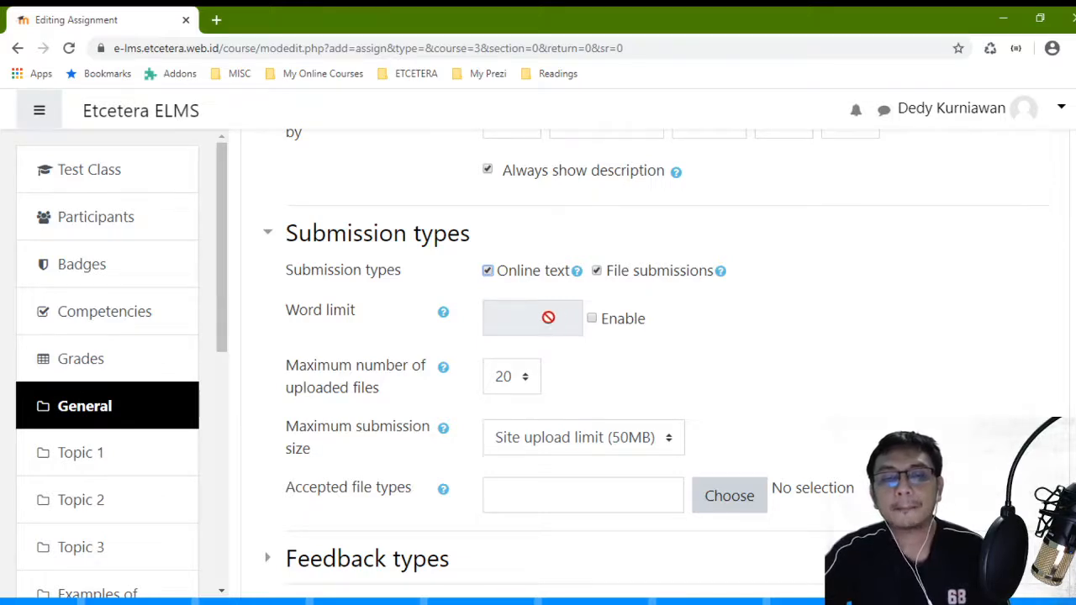
{"action": "left_click", "coordinate": [592, 319]}
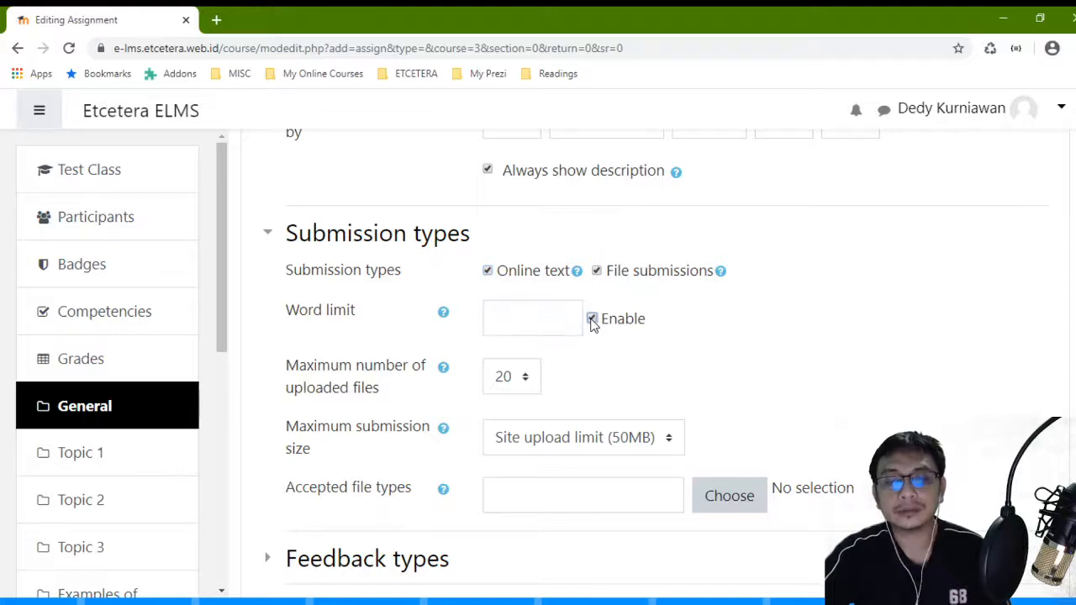
{"action": "left_click", "coordinate": [548, 320]}
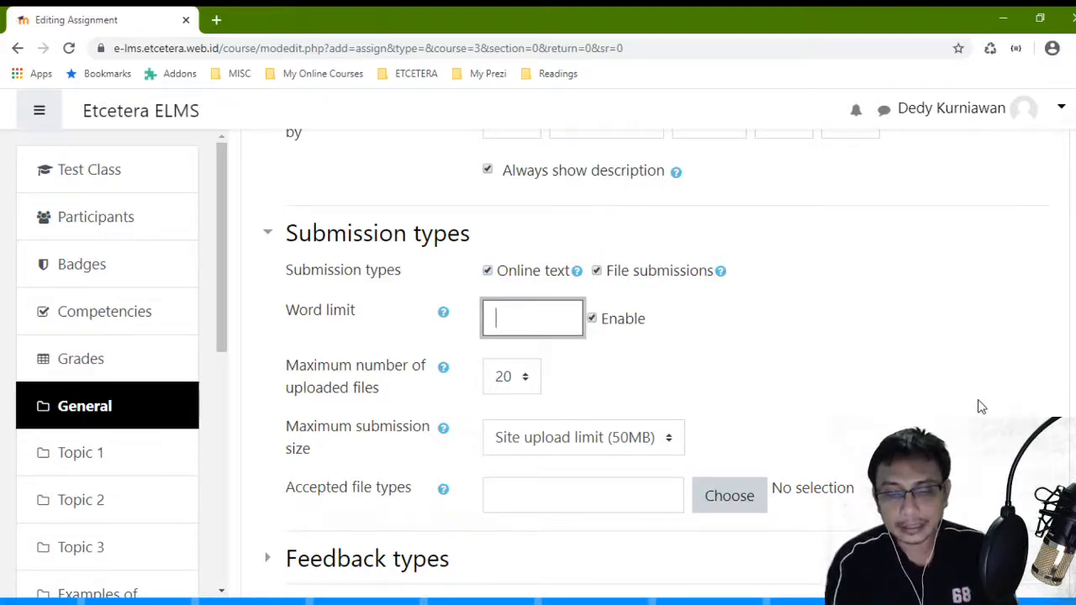
{"action": "type", "text": "200"}
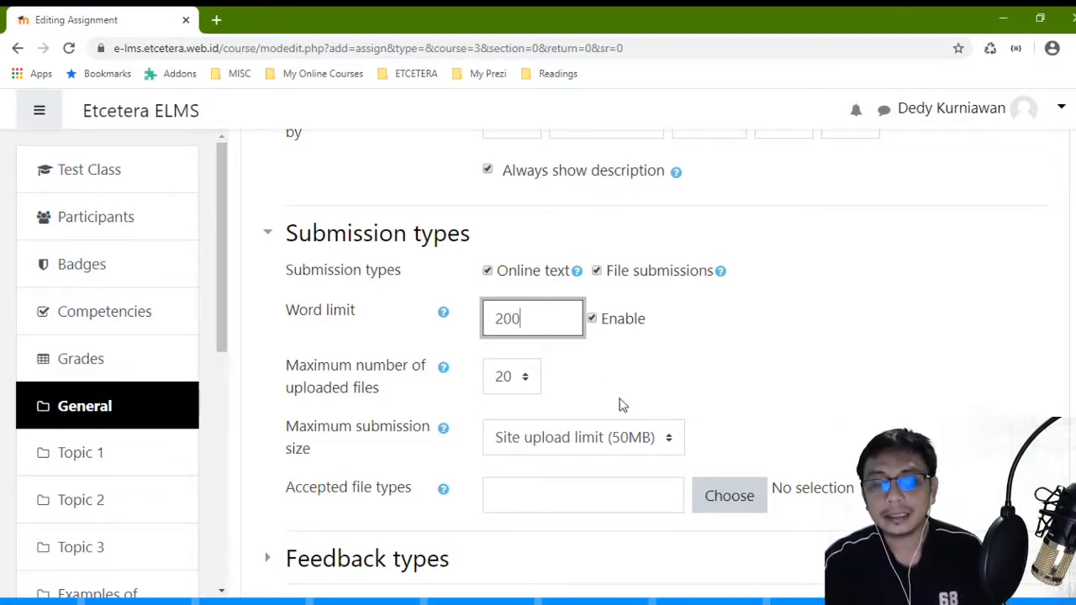
{"action": "left_click", "coordinate": [699, 330]}
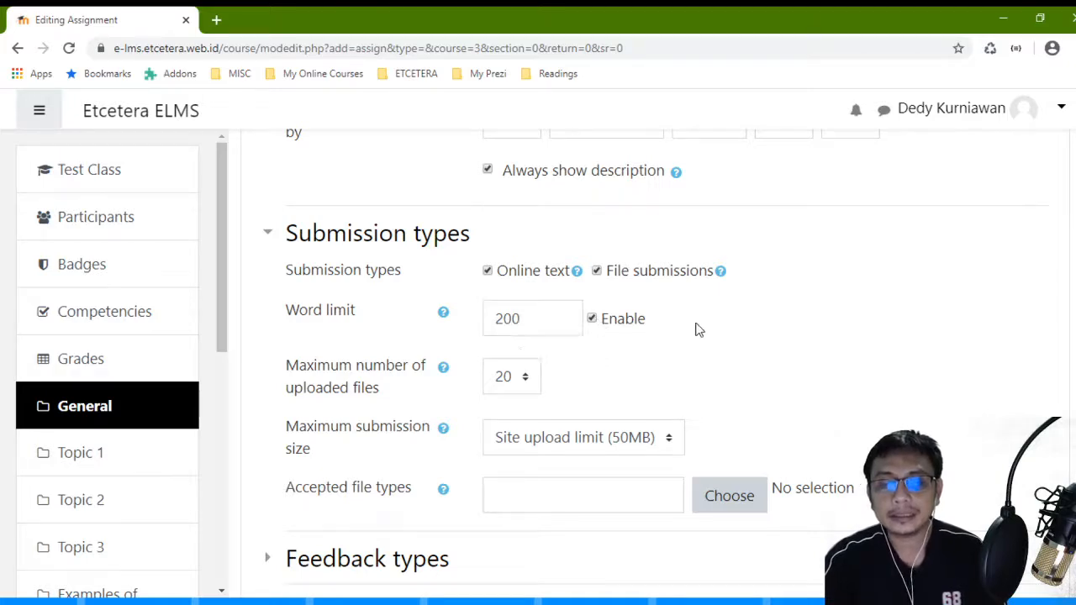
{"action": "left_click", "coordinate": [560, 321]}
Step: Set the maximum number of uploaded files for the assignment to 1
{"action": "scroll", "coordinate": [989, 278], "scroll_direction": "down", "scroll_amount": 2}
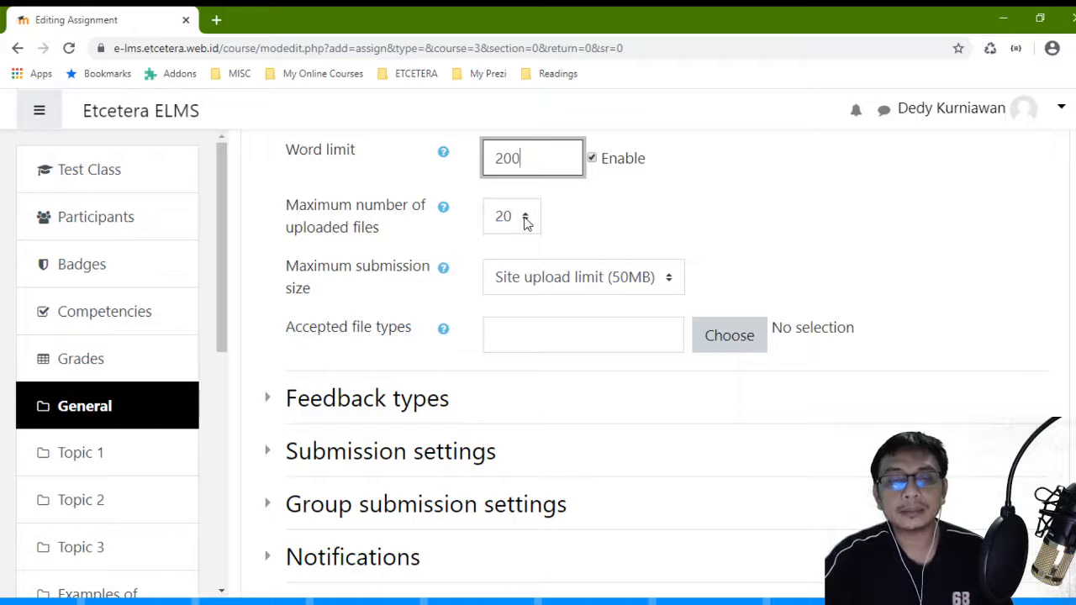
{"action": "scroll", "coordinate": [525, 220], "scroll_direction": "up", "scroll_amount": 1}
{"action": "left_click", "coordinate": [517, 300]}
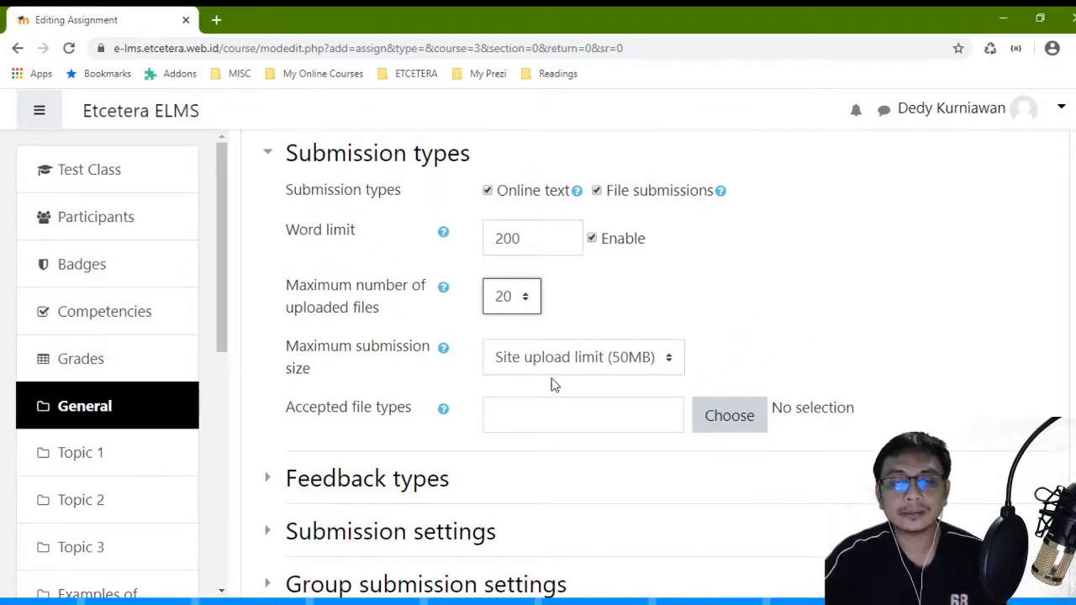
{"action": "key", "text": "1"}
{"action": "left_click", "coordinate": [620, 305]}
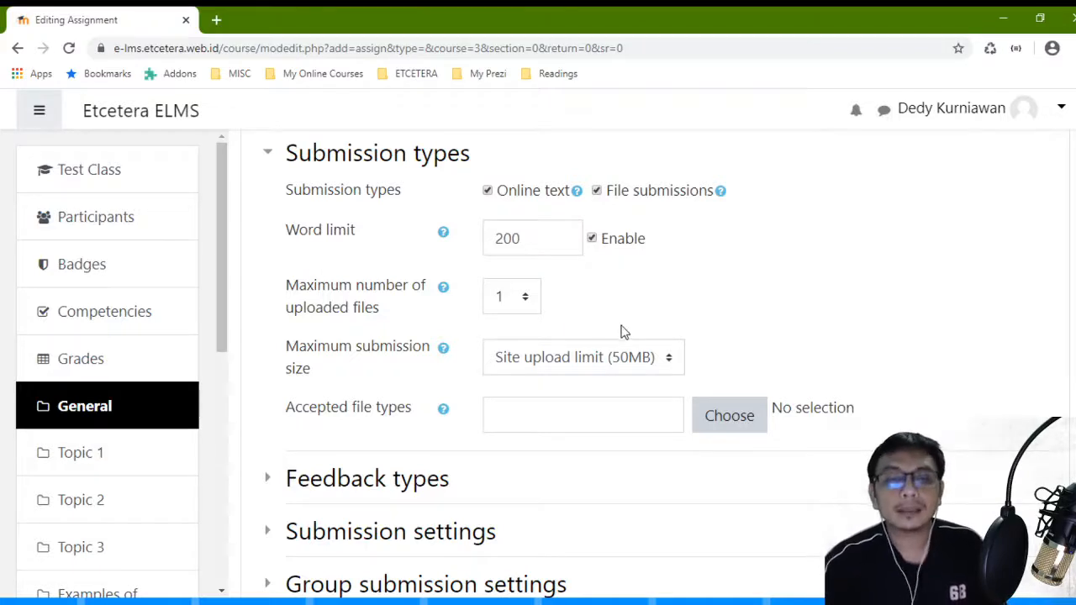
Step: Set the assignment's maximum submission size to 1MB
{"action": "scroll", "coordinate": [580, 307], "scroll_direction": "down", "scroll_amount": 1}
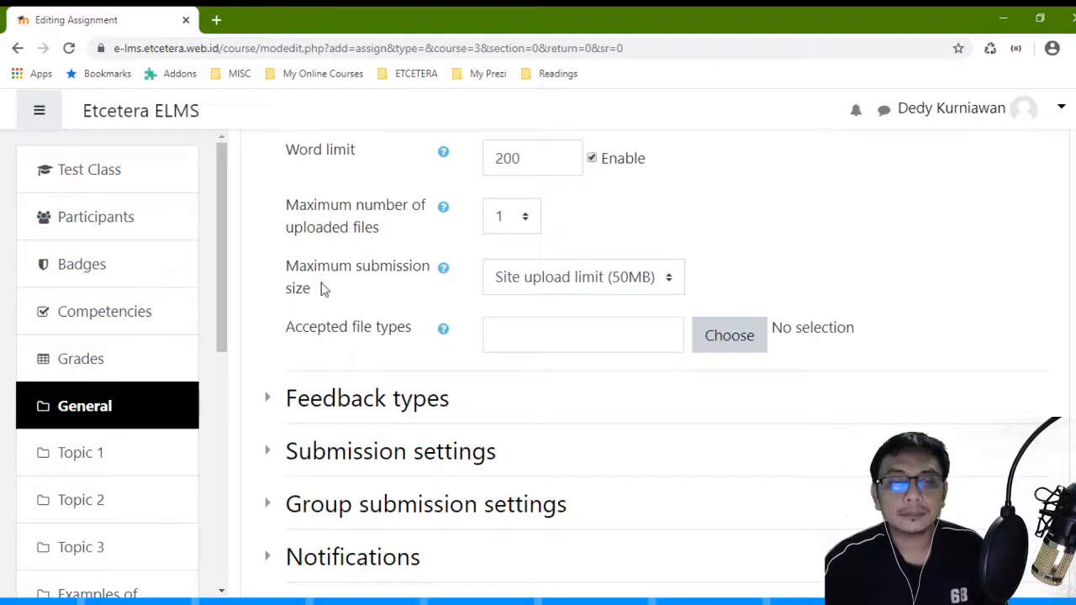
{"action": "left_click_drag", "start_coordinate": [317, 293], "coordinate": [296, 271]}
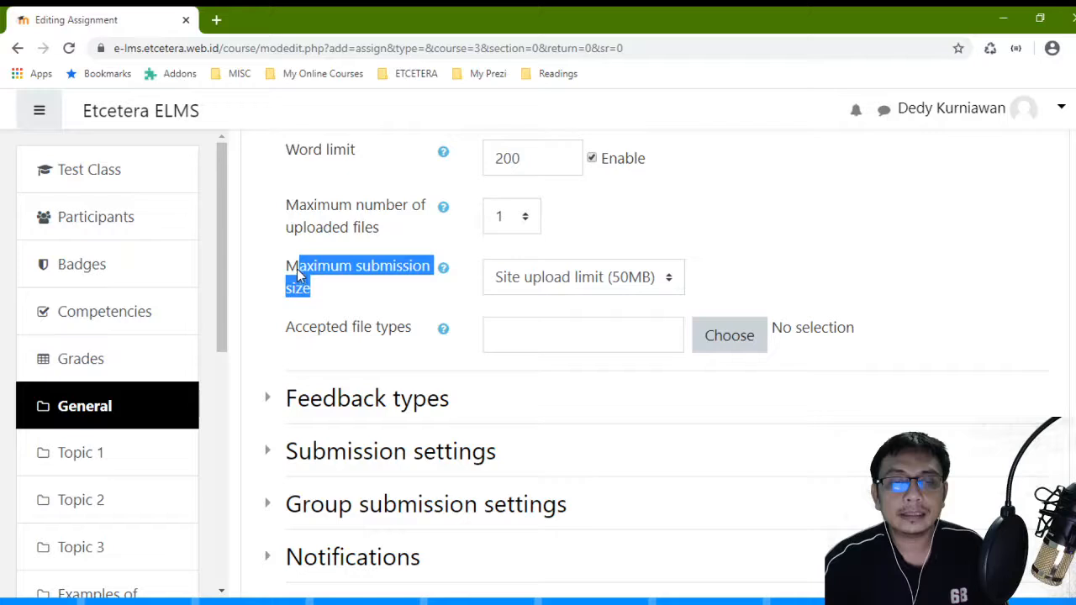
{"action": "left_click", "coordinate": [350, 291]}
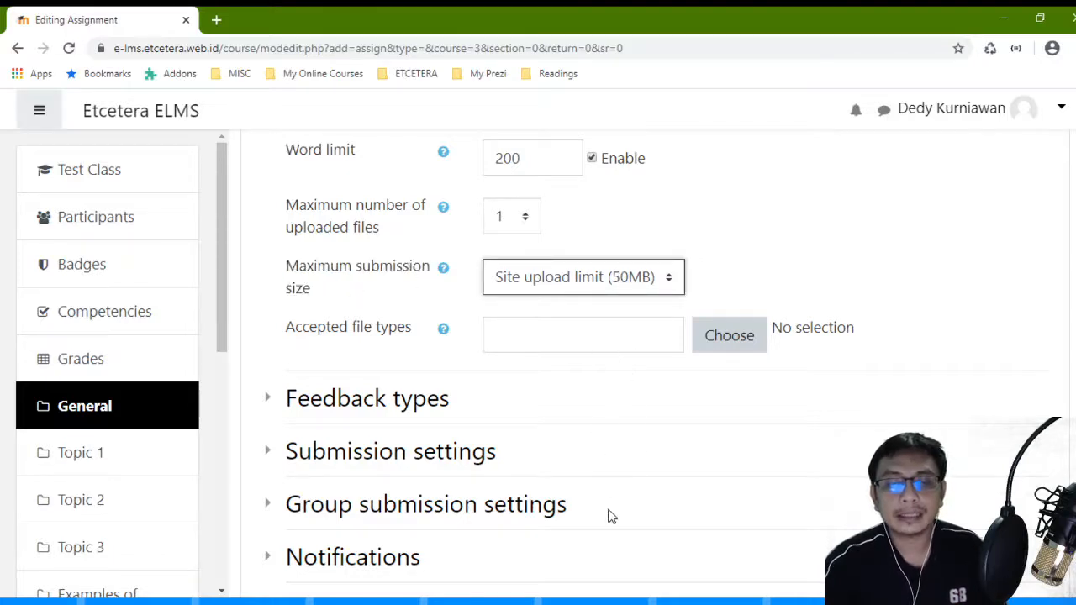
{"action": "left_click", "coordinate": [591, 434]}
{"action": "left_click", "coordinate": [746, 218]}
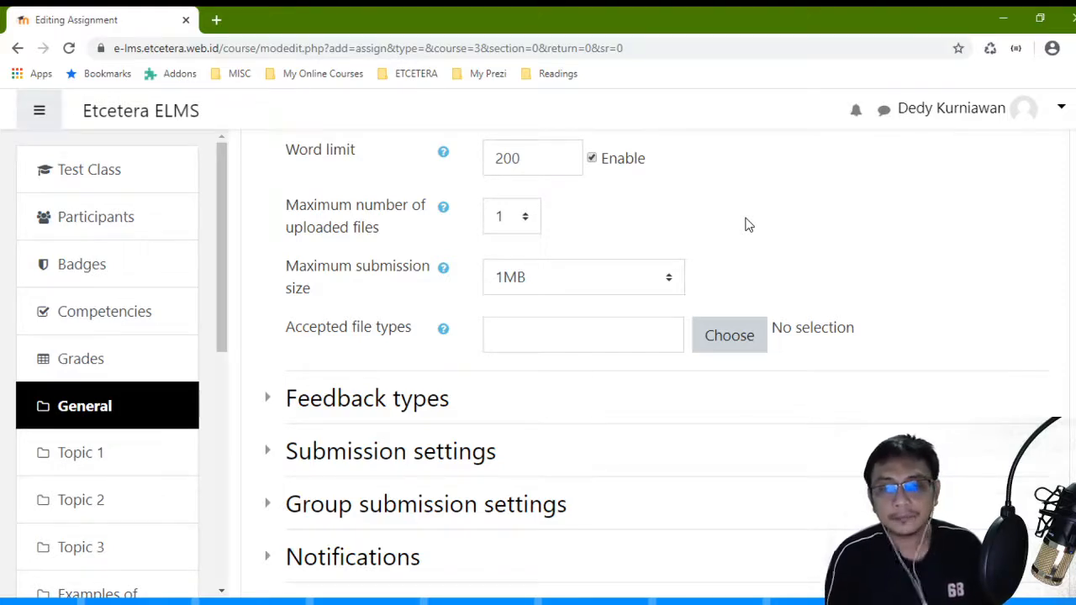
Step: Try a maximum submission size of 500KB, and switch it back to 1MB
{"action": "left_click", "coordinate": [626, 285]}
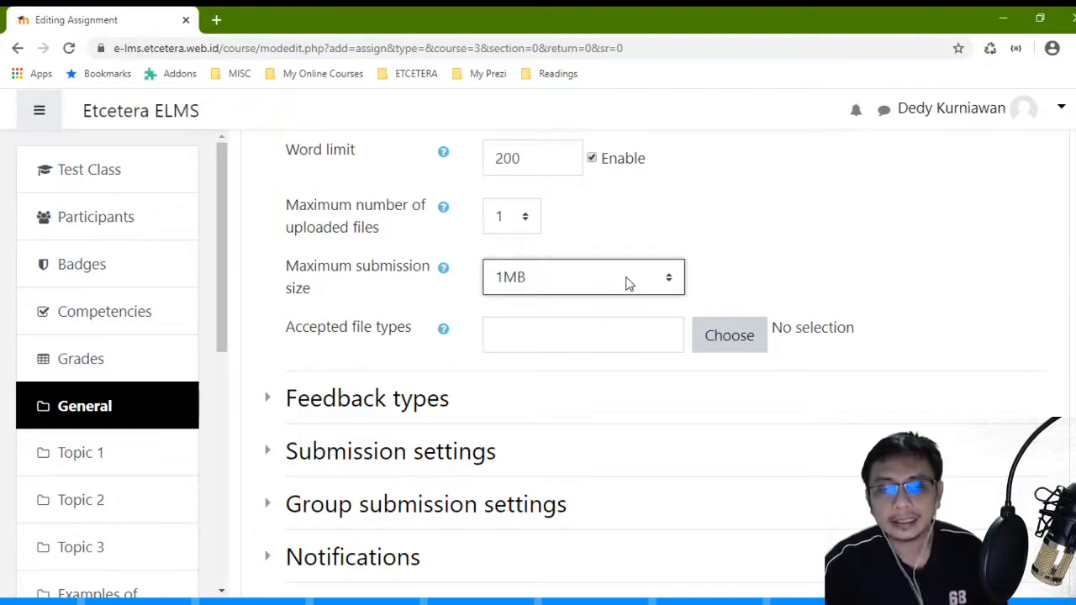
{"action": "left_click", "coordinate": [566, 461]}
{"action": "left_click", "coordinate": [613, 279]}
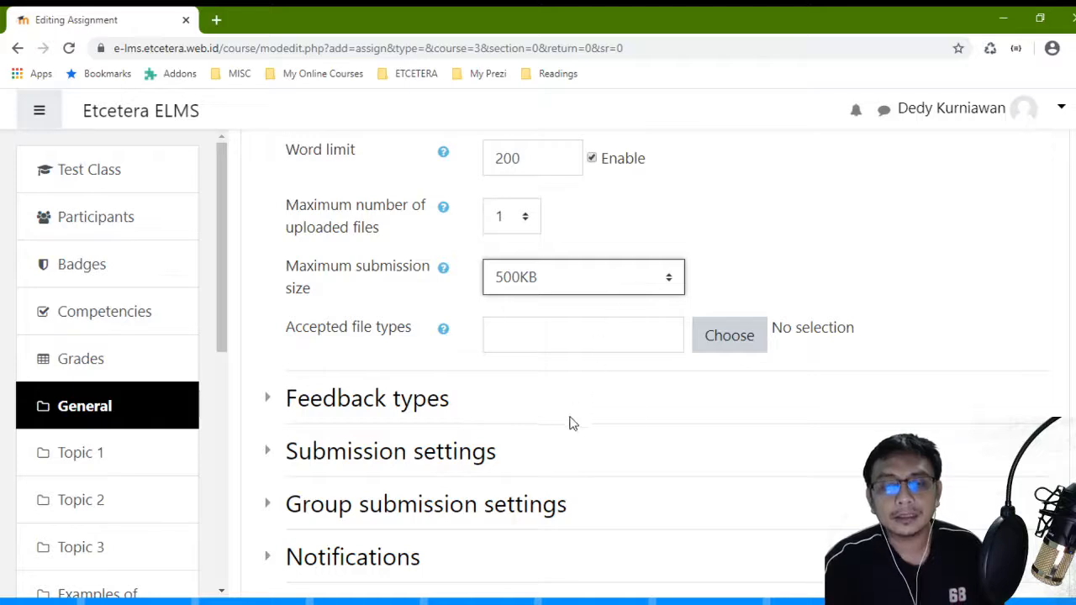
{"action": "left_click", "coordinate": [564, 440]}
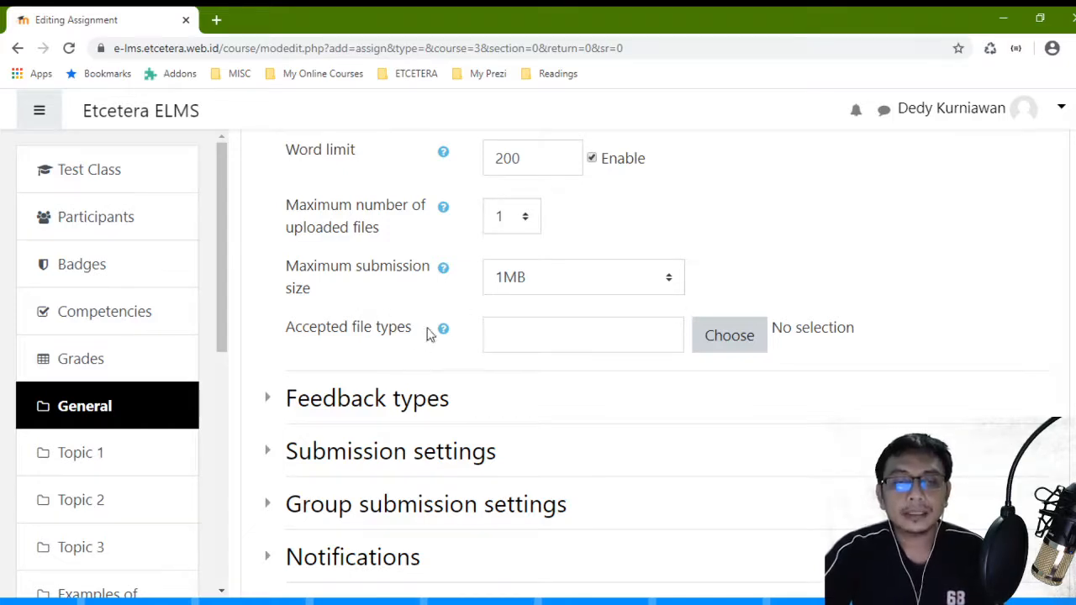
Step: Try pdf as the accepted file type for submissions, and clear the entry again
{"action": "scroll", "coordinate": [424, 332], "scroll_direction": "down", "scroll_amount": 1}
{"action": "left_click_drag", "start_coordinate": [422, 251], "coordinate": [358, 258]}
{"action": "left_click", "coordinate": [538, 248]}
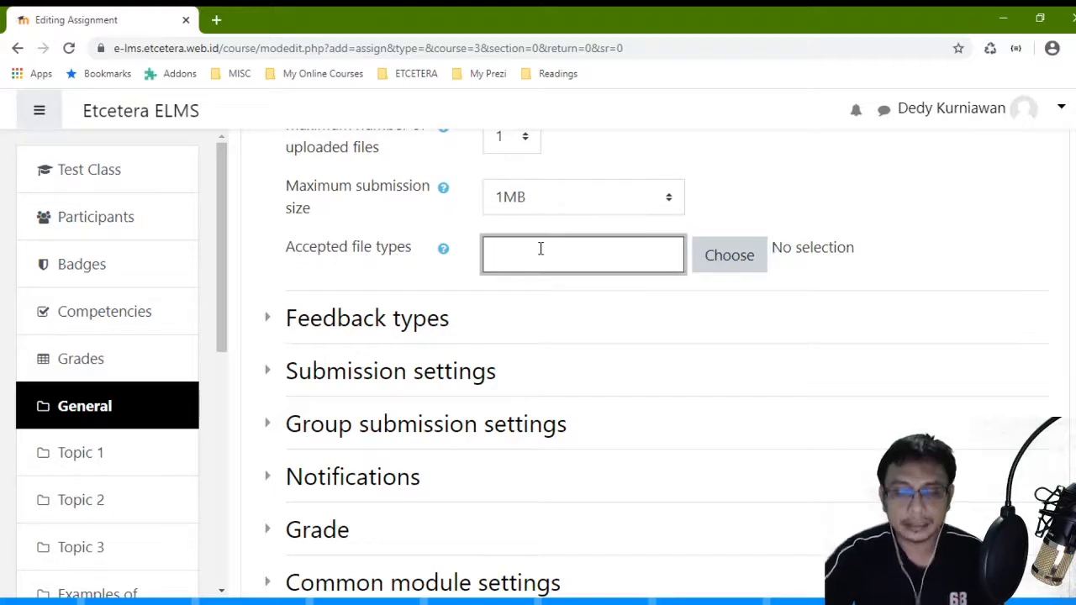
{"action": "type", "text": "pdf"}
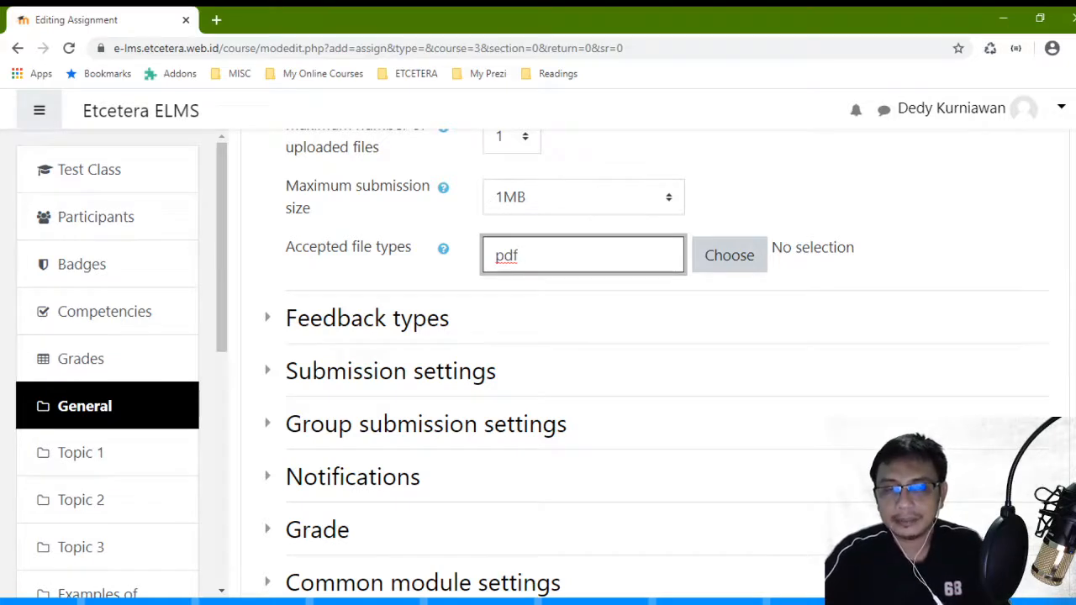
{"action": "key", "text": "BackSpace"}
{"action": "key", "text": "BackSpace"}
{"action": "key", "text": "BackSpace"}
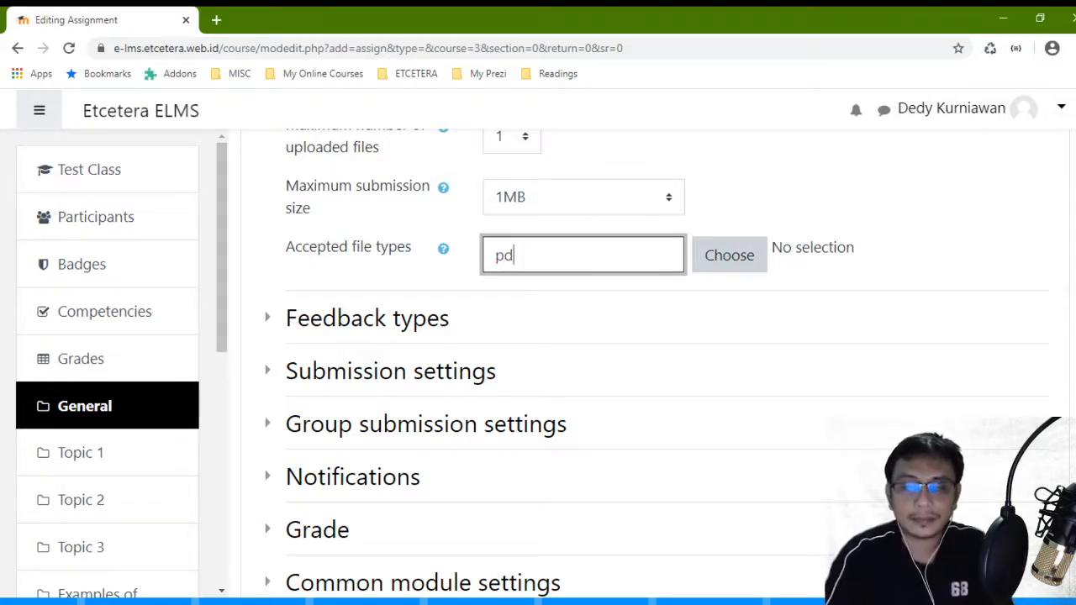
{"action": "left_click", "coordinate": [644, 307]}
Step: In the assignment's feedback types, disable Annotate PDF and enable Feedback files
{"action": "left_click", "coordinate": [399, 328]}
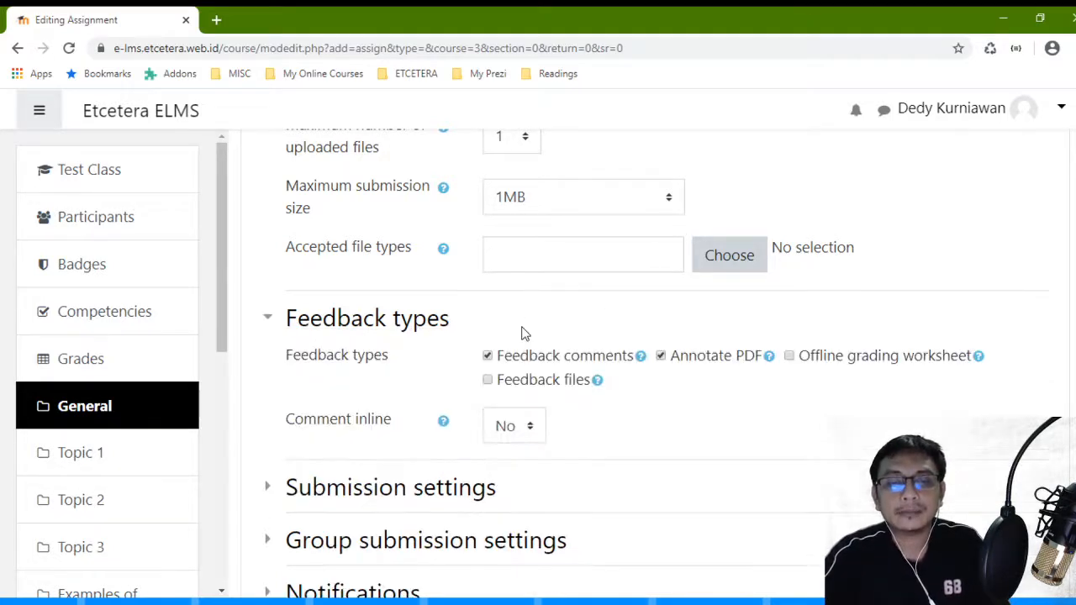
{"action": "scroll", "coordinate": [521, 331], "scroll_direction": "down", "scroll_amount": 2}
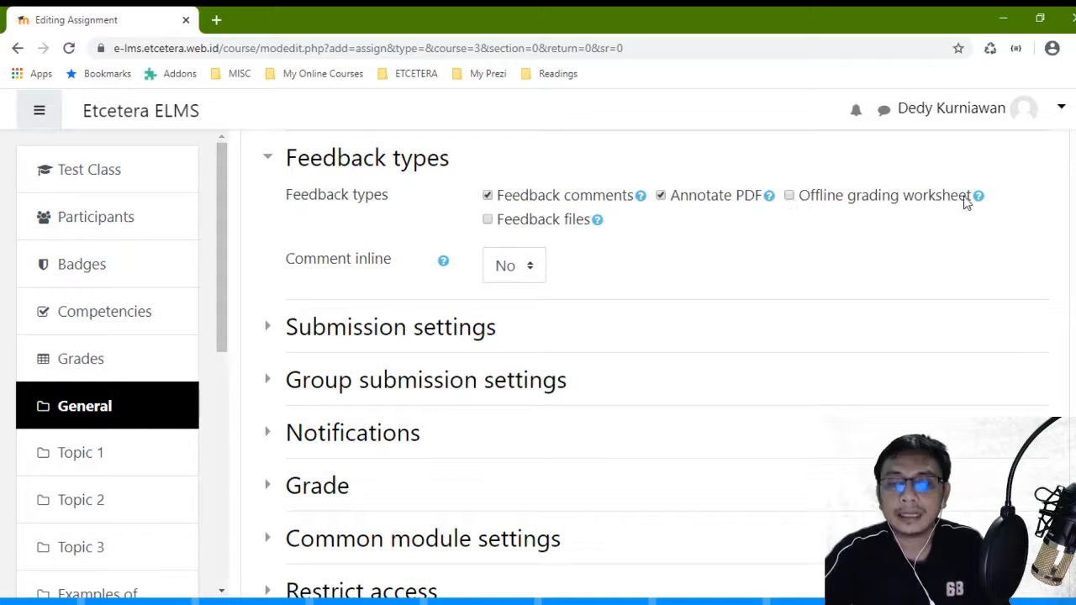
{"action": "left_click", "coordinate": [661, 196]}
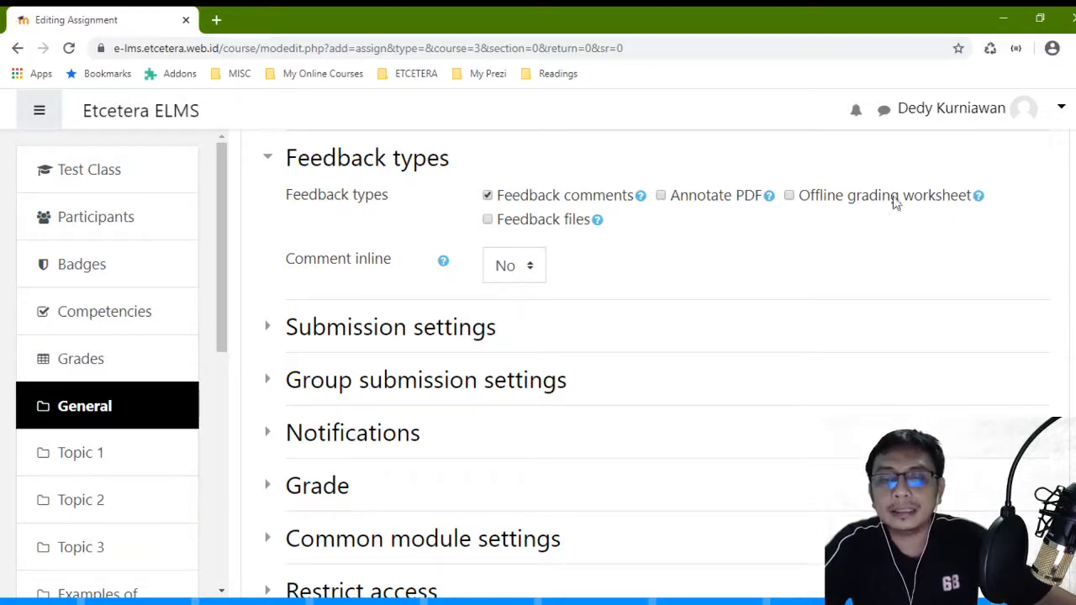
{"action": "left_click", "coordinate": [490, 220]}
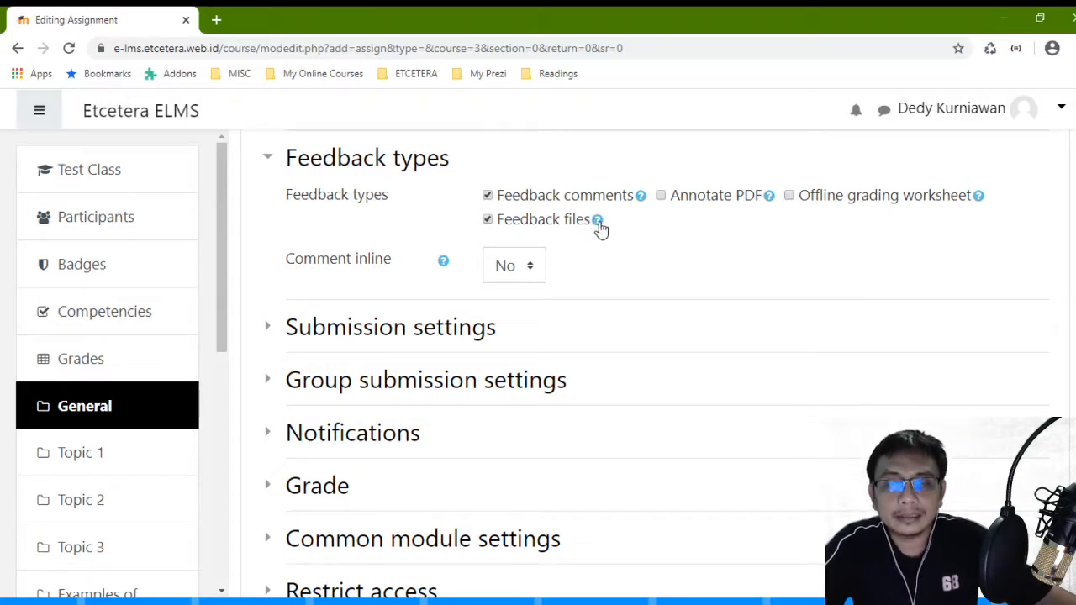
Step: Read the help for Comment inline and set that option to Yes
{"action": "scroll", "coordinate": [656, 249], "scroll_direction": "down", "scroll_amount": 2}
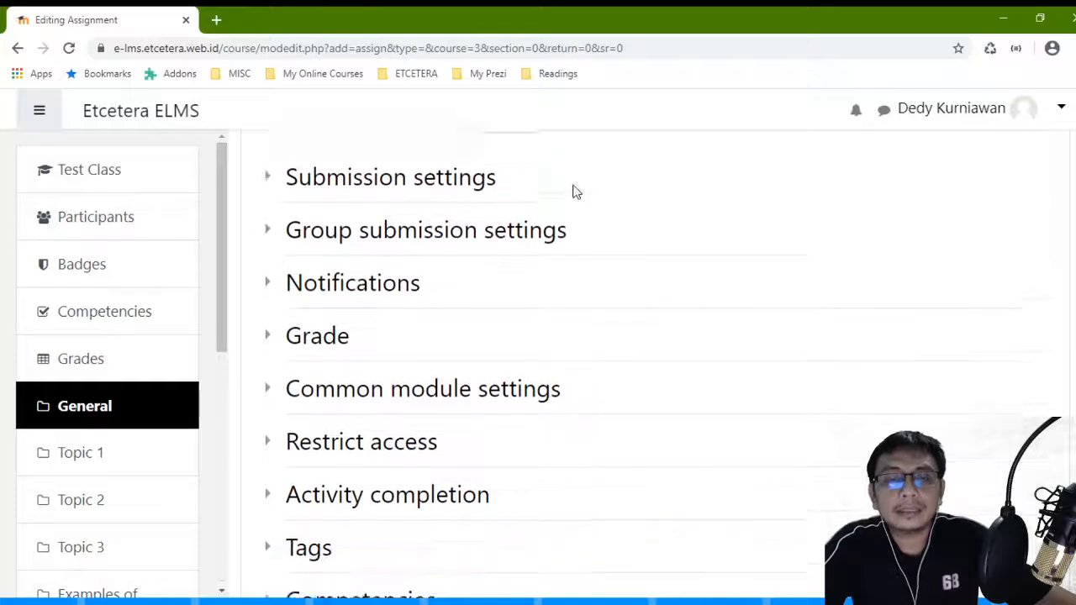
{"action": "scroll", "coordinate": [571, 192], "scroll_direction": "up", "scroll_amount": 2}
{"action": "left_click", "coordinate": [442, 262]}
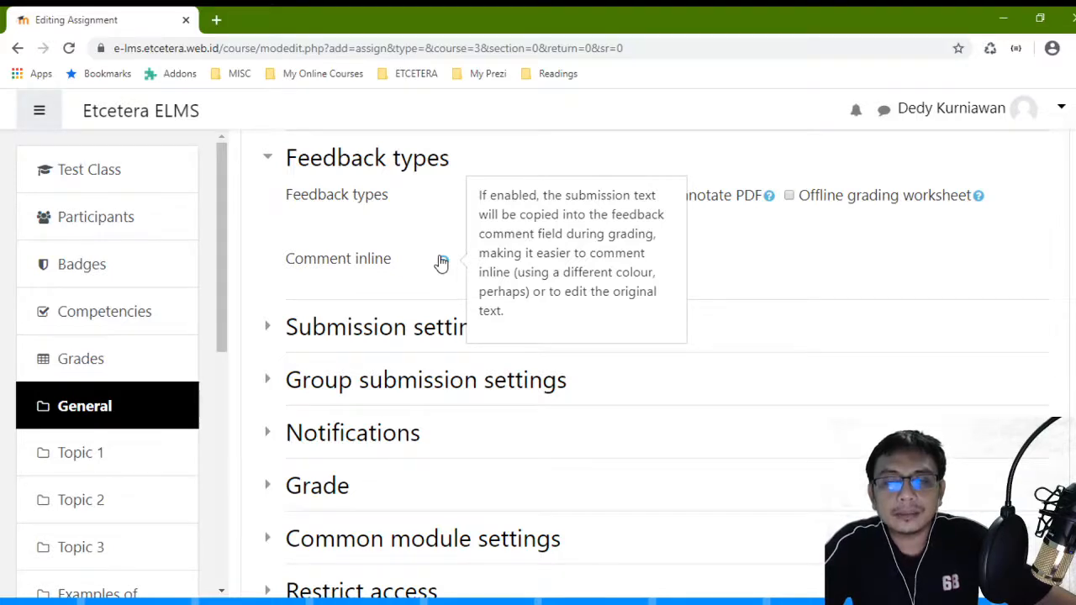
{"action": "left_click", "coordinate": [423, 259]}
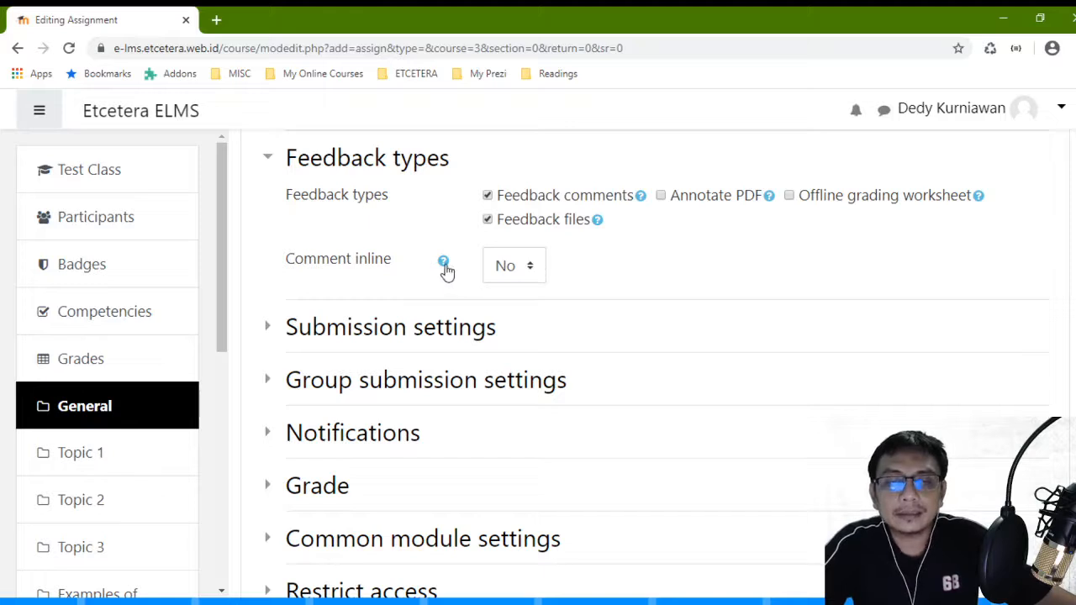
{"action": "left_click", "coordinate": [445, 265]}
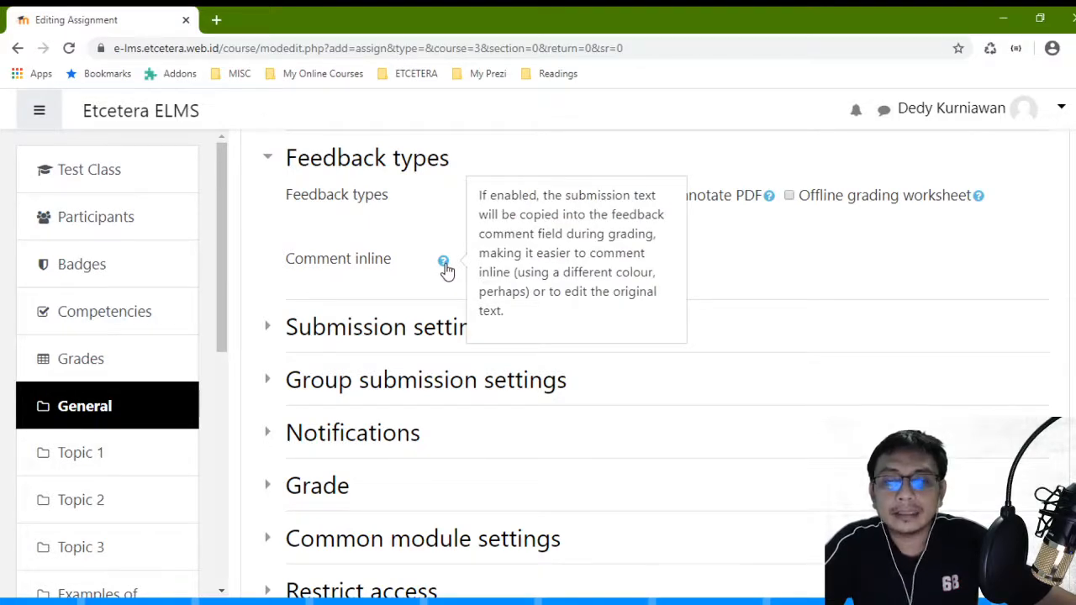
{"action": "left_click", "coordinate": [444, 265]}
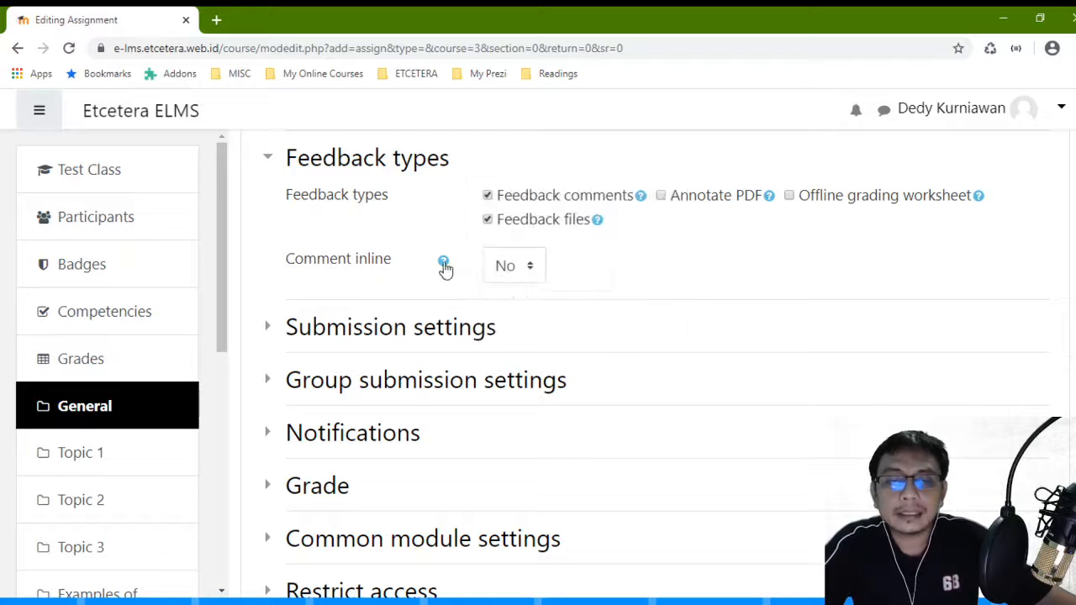
{"action": "left_click", "coordinate": [528, 273]}
{"action": "left_click", "coordinate": [526, 316]}
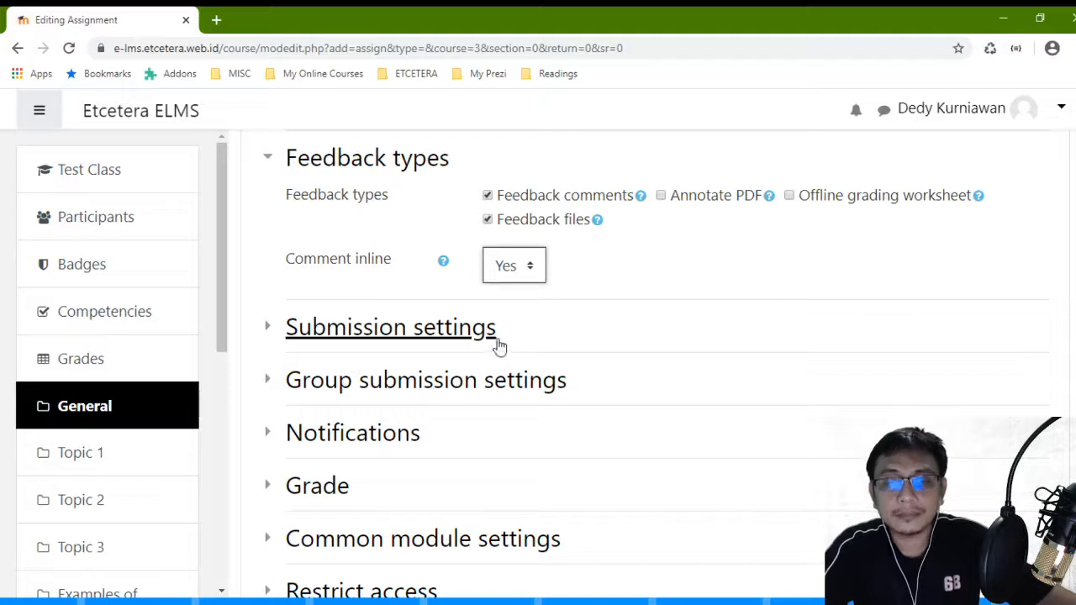
Step: Review the options under Submission settings and collapse that section again
{"action": "left_click", "coordinate": [421, 335]}
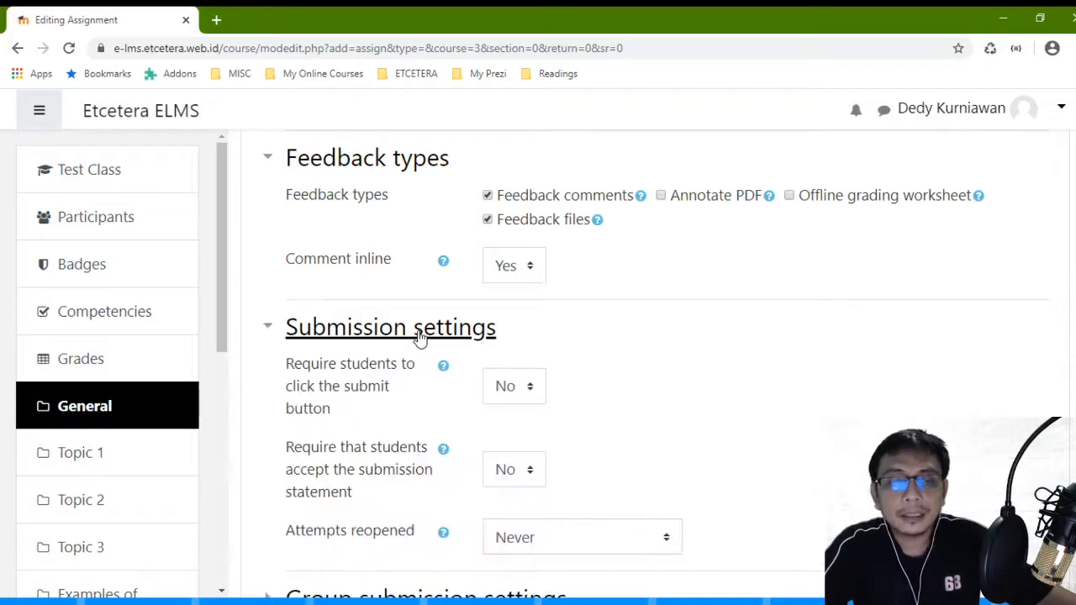
{"action": "scroll", "coordinate": [429, 334], "scroll_direction": "down", "scroll_amount": 2}
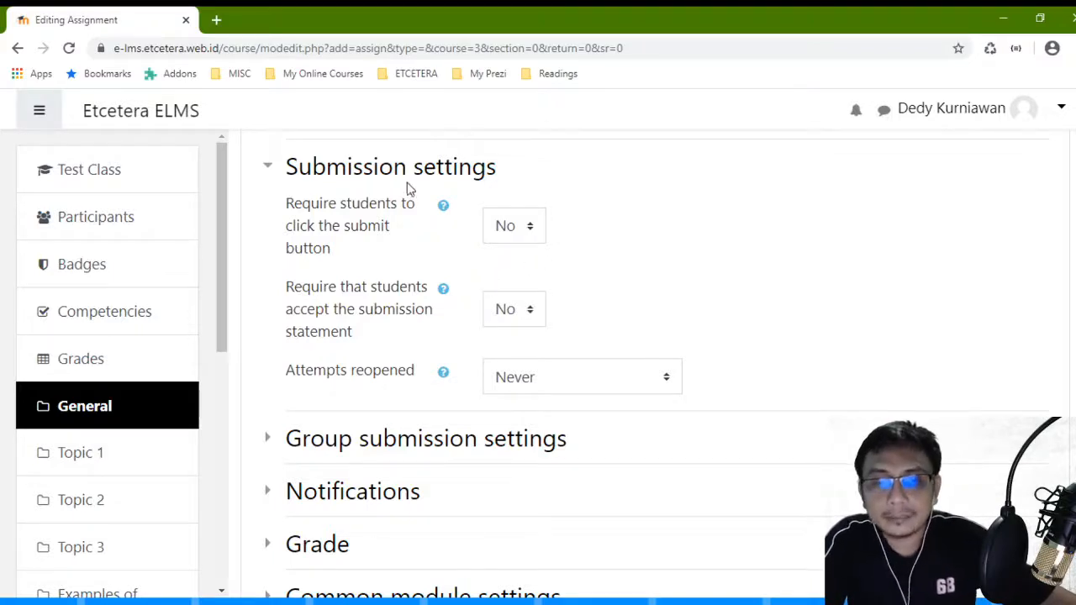
{"action": "left_click", "coordinate": [271, 167]}
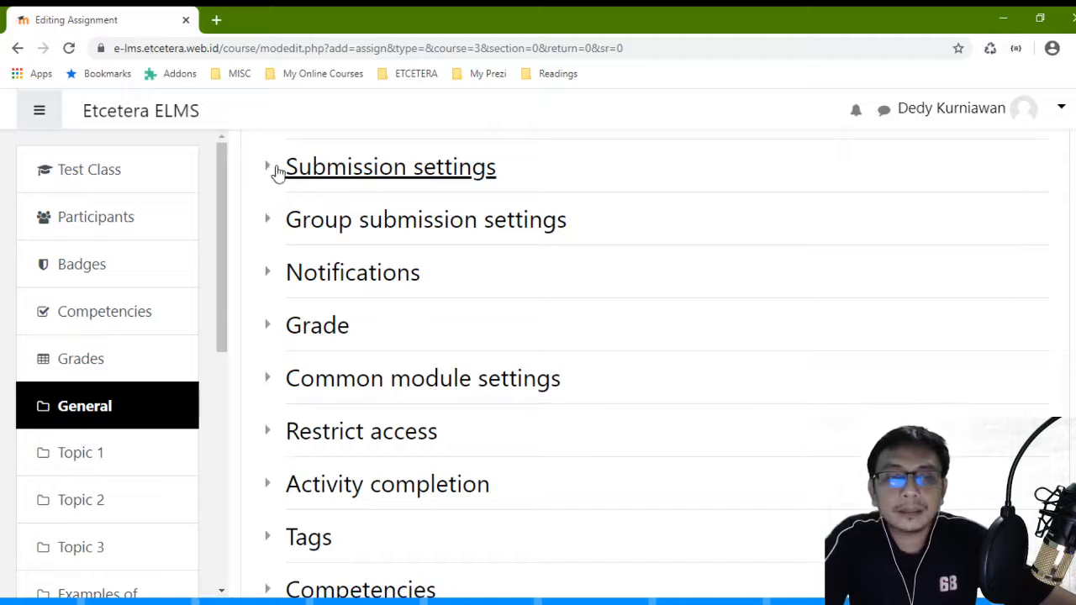
Step: Try Yes for Students submit in groups under the group submission settings, and switch it back to No
{"action": "left_click", "coordinate": [267, 222]}
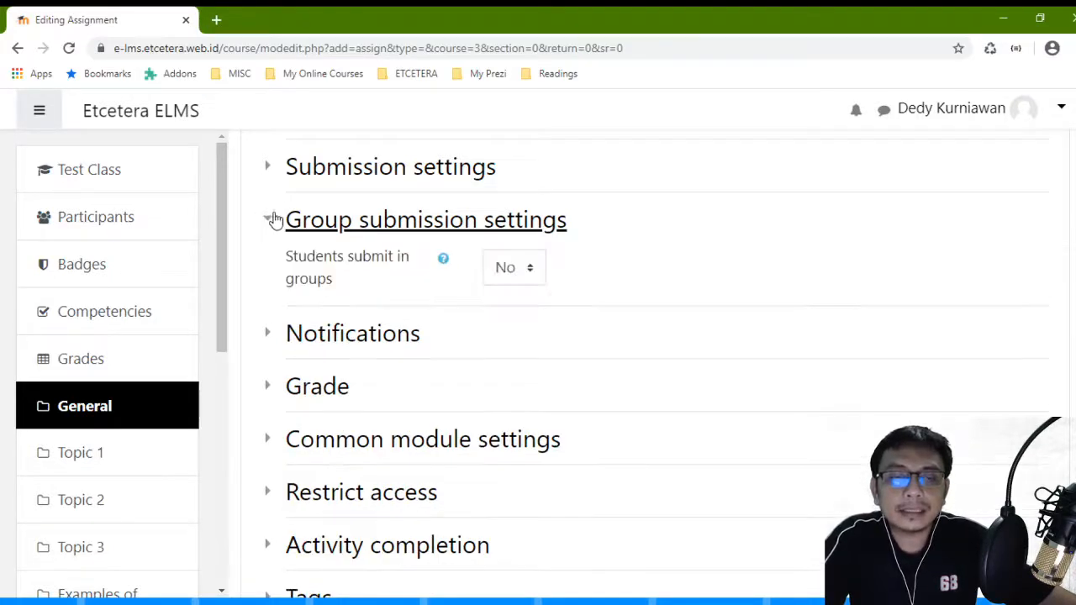
{"action": "left_click", "coordinate": [520, 271]}
{"action": "left_click", "coordinate": [519, 316]}
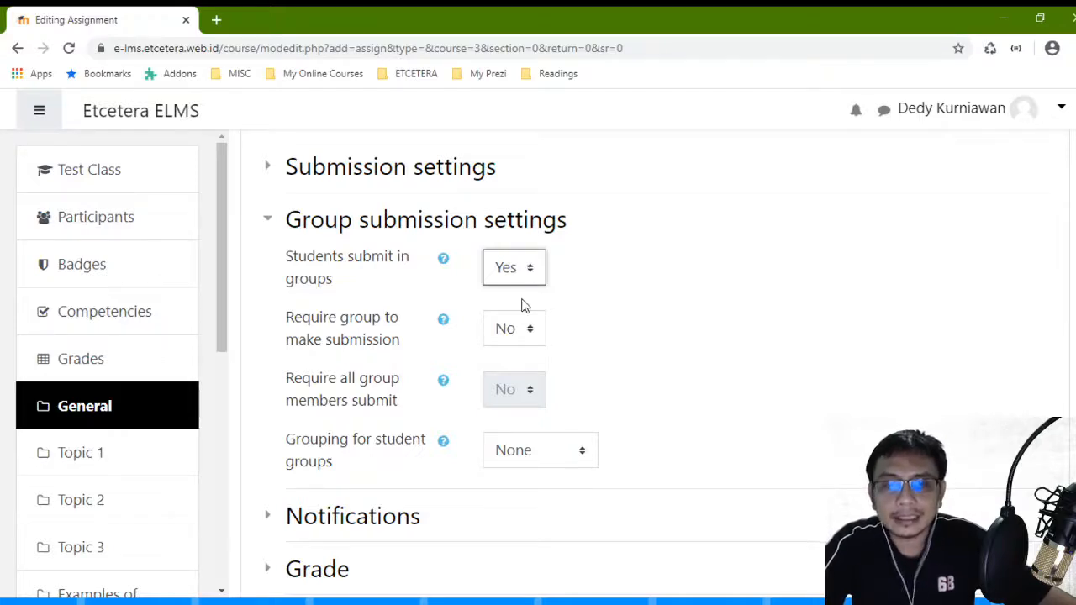
{"action": "left_click", "coordinate": [521, 306]}
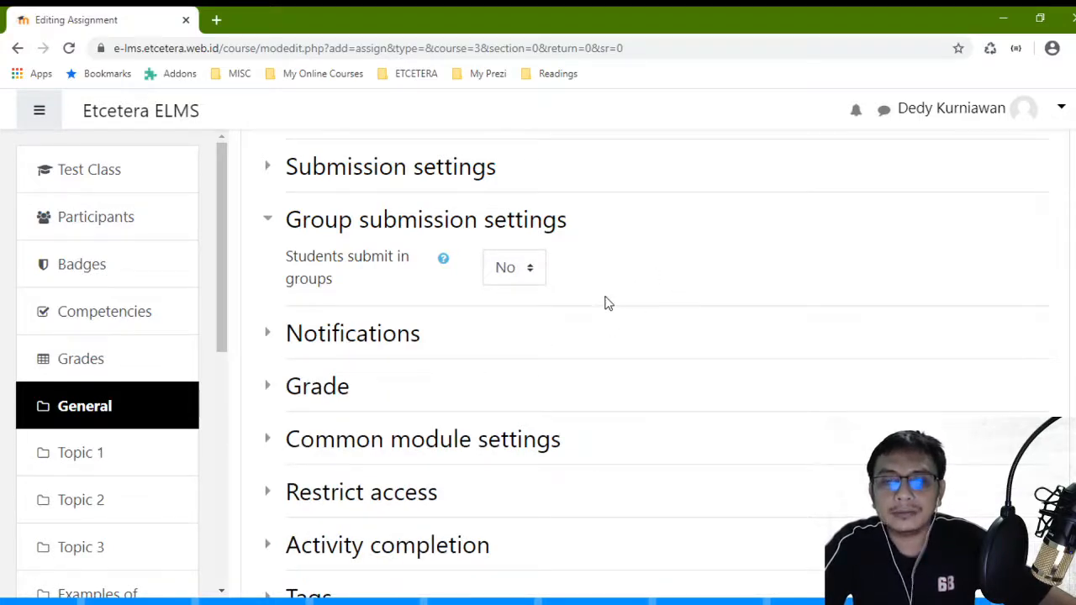
Step: Set the assignment's maximum grade to 10 points
{"action": "scroll", "coordinate": [607, 294], "scroll_direction": "down", "scroll_amount": 1}
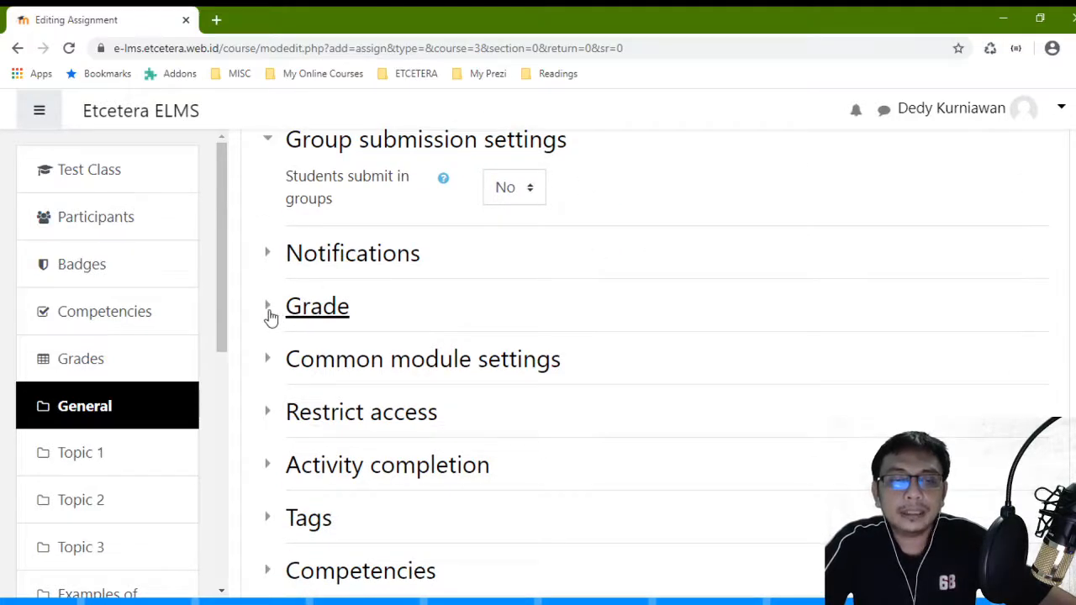
{"action": "left_click", "coordinate": [270, 309]}
{"action": "scroll", "coordinate": [522, 329], "scroll_direction": "down", "scroll_amount": 1}
{"action": "scroll", "coordinate": [523, 329], "scroll_direction": "down", "scroll_amount": 2}
{"action": "double_click", "coordinate": [562, 301]}
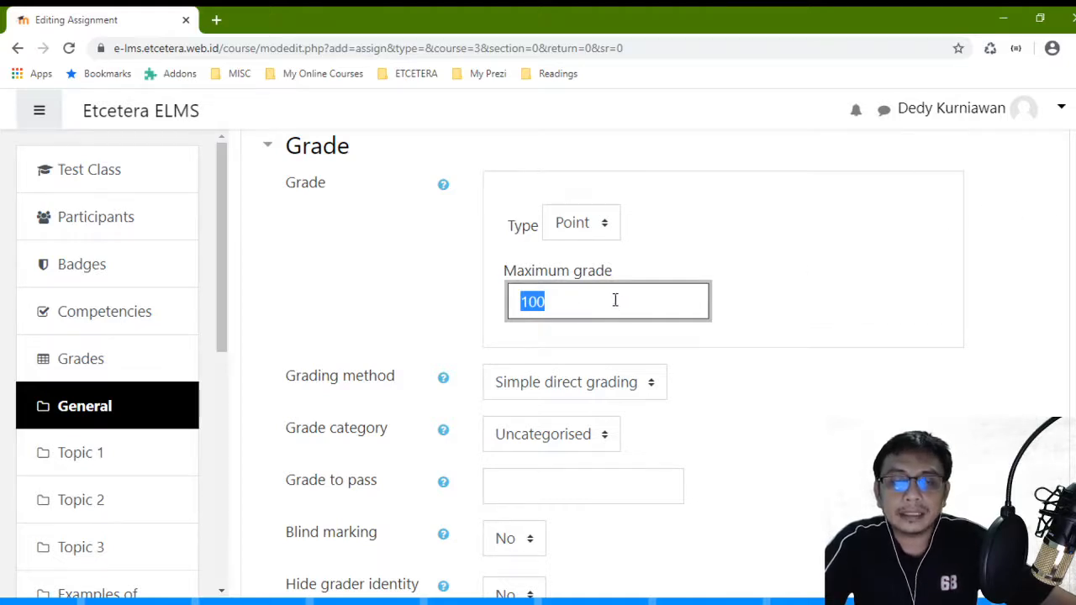
{"action": "type", "text": "10"}
{"action": "scroll", "coordinate": [1033, 300], "scroll_direction": "up", "scroll_amount": 2}
{"action": "left_click", "coordinate": [788, 317]}
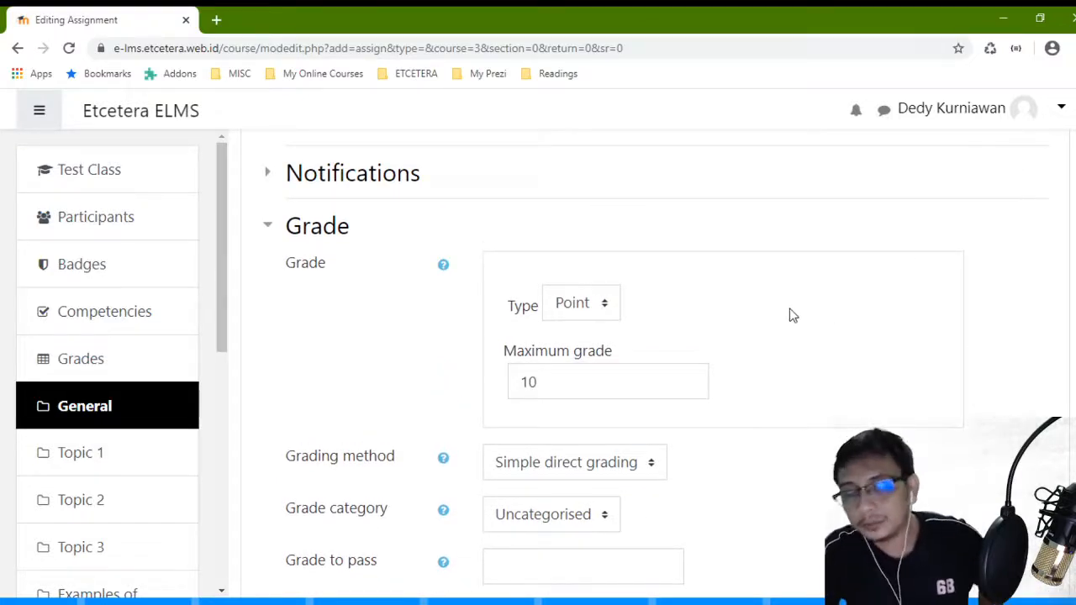
Step: Try Scale as the grade type, and switch it back to Point
{"action": "scroll", "coordinate": [790, 313], "scroll_direction": "down", "scroll_amount": 2}
{"action": "scroll", "coordinate": [724, 305], "scroll_direction": "up", "scroll_amount": 1}
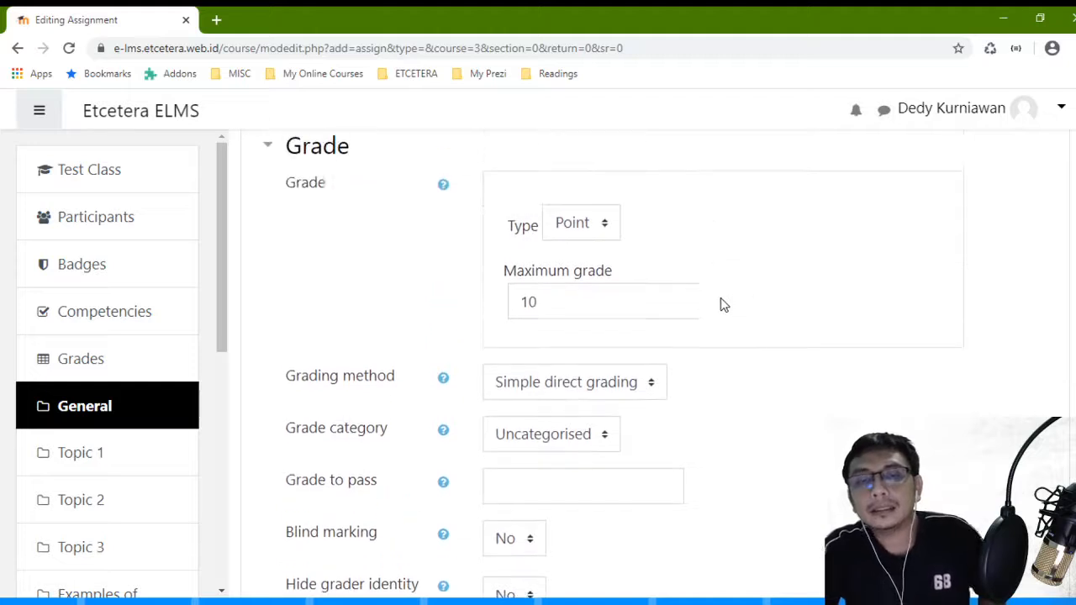
{"action": "left_click", "coordinate": [604, 231]}
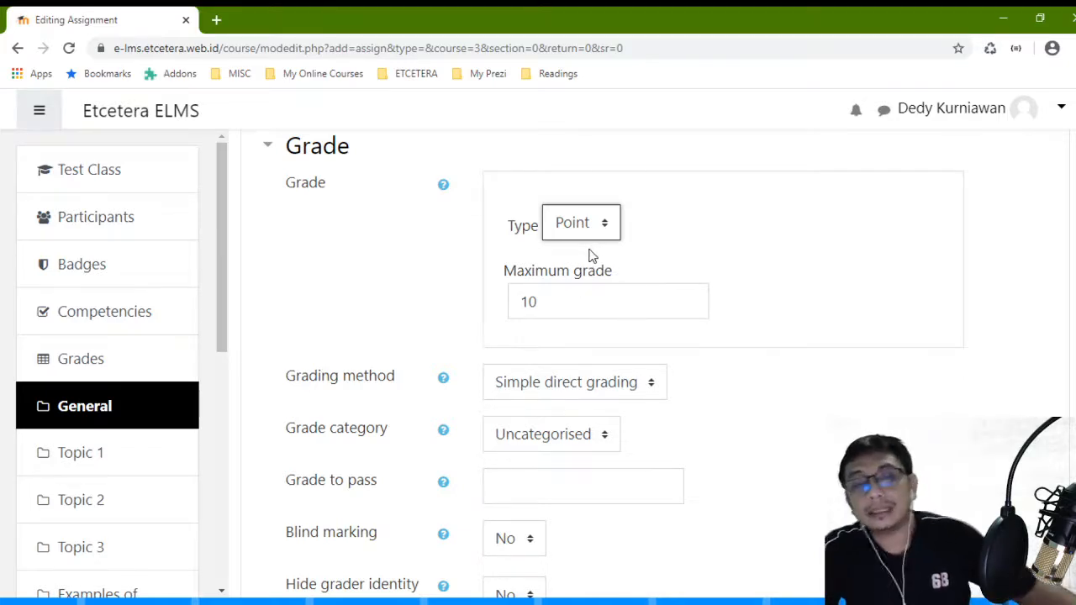
{"action": "key", "text": "Up"}
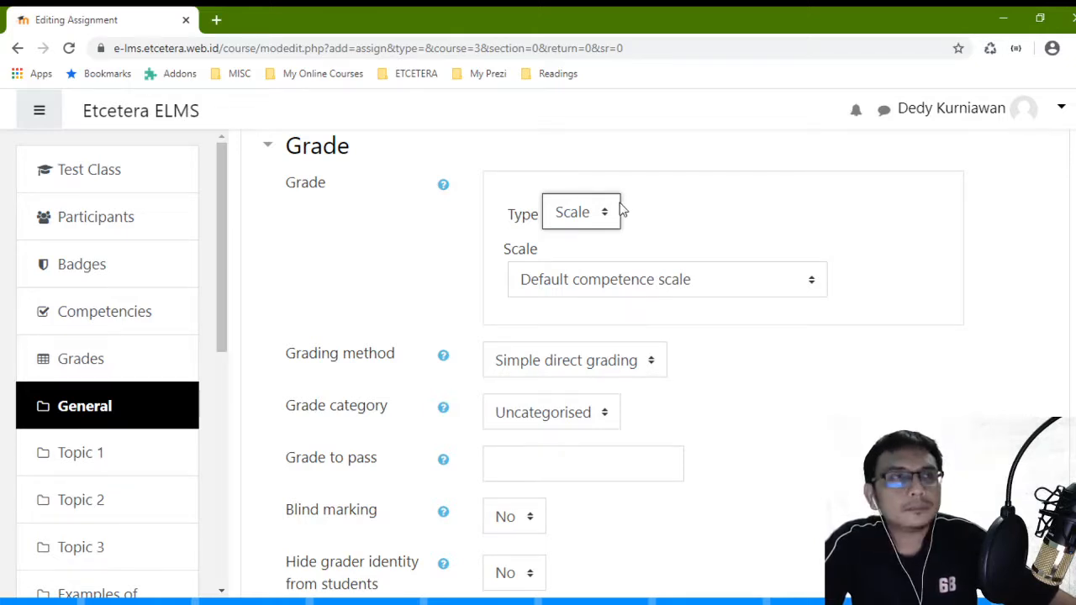
{"action": "left_click", "coordinate": [590, 288]}
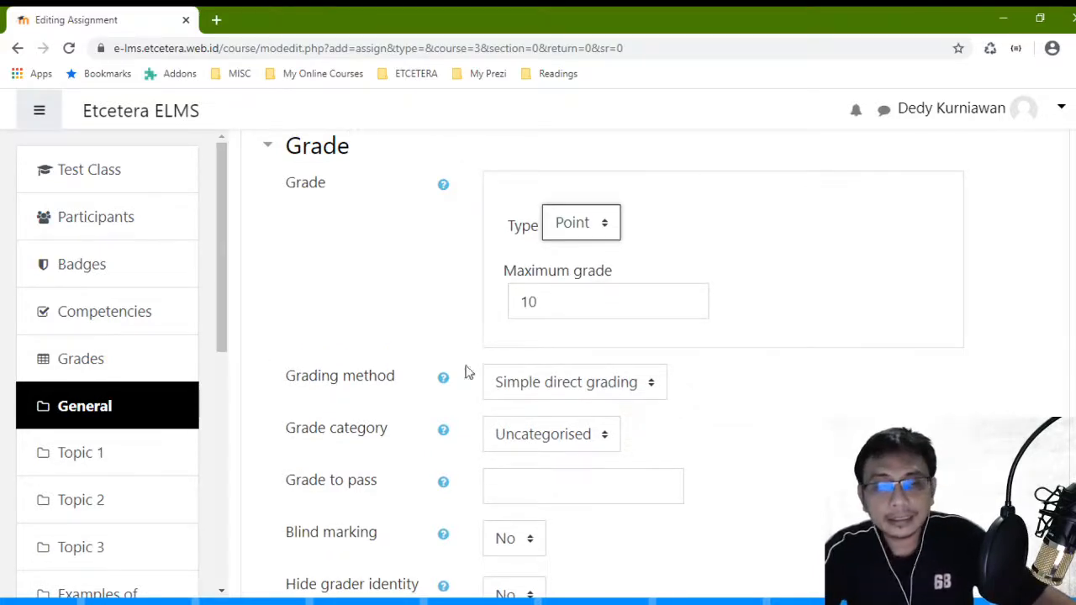
Step: Examine the available grading methods and the grade category and grade to pass settings
{"action": "scroll", "coordinate": [470, 308], "scroll_direction": "down", "scroll_amount": 2}
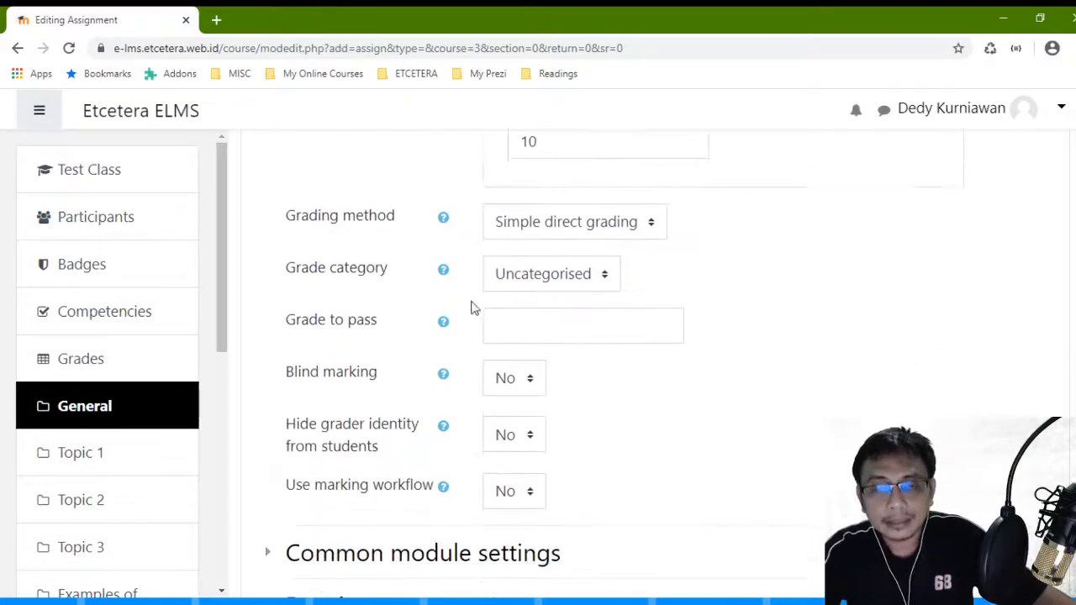
{"action": "left_click", "coordinate": [656, 225]}
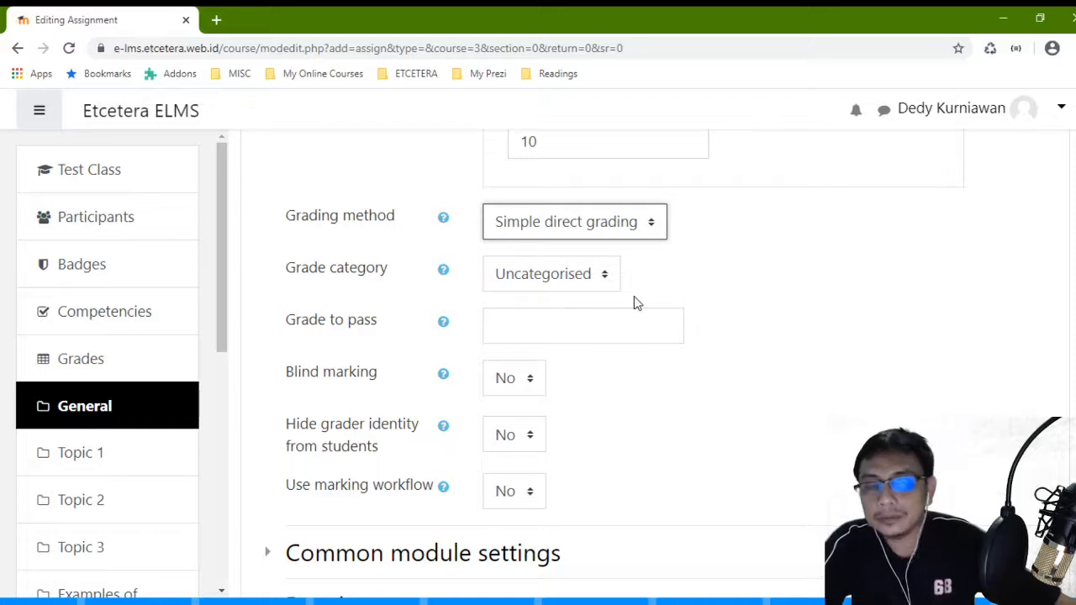
{"action": "left_click", "coordinate": [696, 291]}
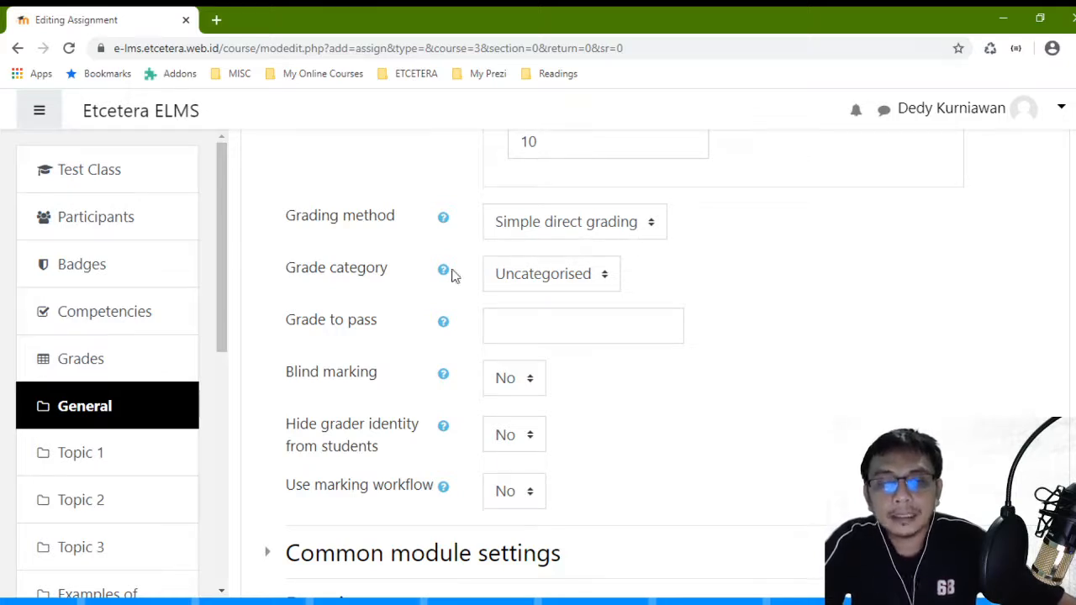
{"action": "scroll", "coordinate": [636, 240], "scroll_direction": "down", "scroll_amount": 2}
{"action": "scroll", "coordinate": [636, 241], "scroll_direction": "up", "scroll_amount": 3}
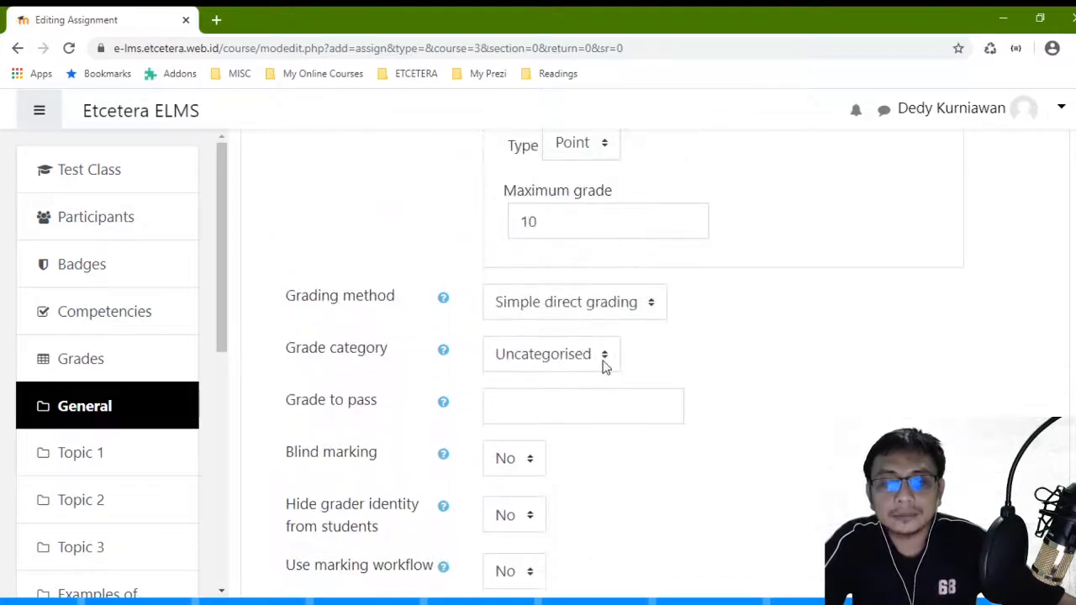
{"action": "scroll", "coordinate": [738, 353], "scroll_direction": "down", "scroll_amount": 2}
{"action": "scroll", "coordinate": [740, 353], "scroll_direction": "up", "scroll_amount": 1}
{"action": "scroll", "coordinate": [739, 353], "scroll_direction": "down", "scroll_amount": 2}
{"action": "scroll", "coordinate": [739, 353], "scroll_direction": "up", "scroll_amount": 2}
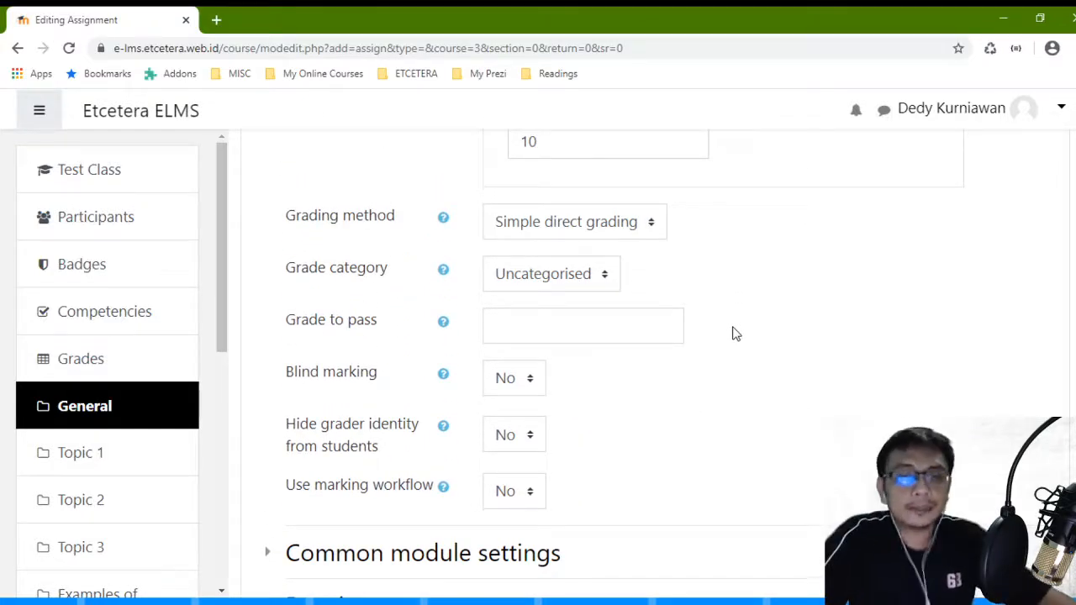
Step: Examine the blind marking, hidden grader identity and marking workflow settings, and the remaining sections of the assignment form
{"action": "scroll", "coordinate": [731, 336], "scroll_direction": "down", "scroll_amount": 1}
{"action": "left_click", "coordinate": [518, 303]}
{"action": "left_click", "coordinate": [599, 293]}
{"action": "scroll", "coordinate": [599, 296], "scroll_direction": "down", "scroll_amount": 2}
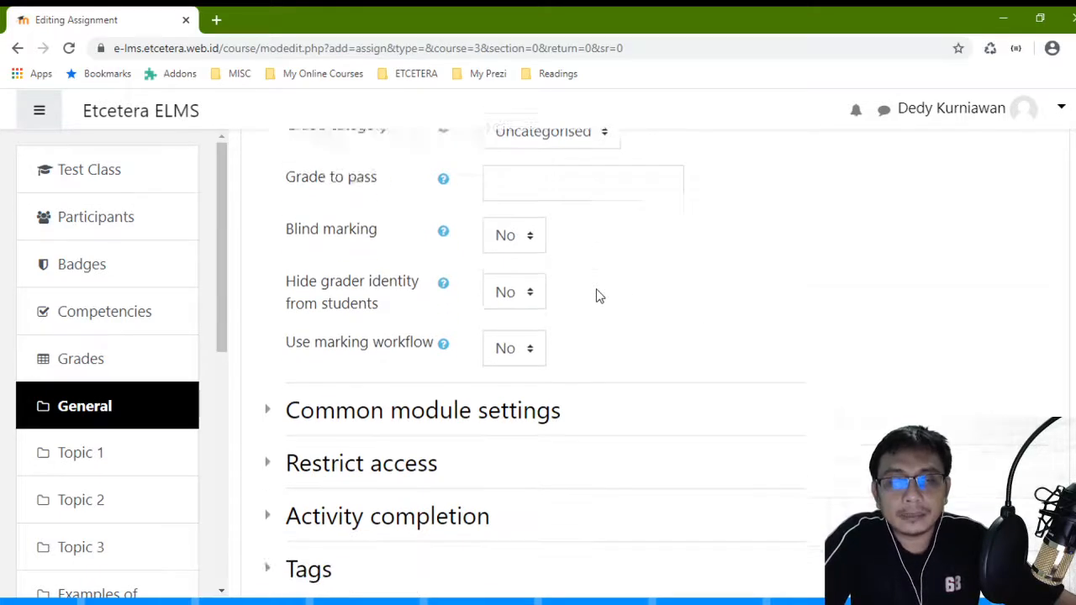
{"action": "scroll", "coordinate": [599, 296], "scroll_direction": "up", "scroll_amount": 1}
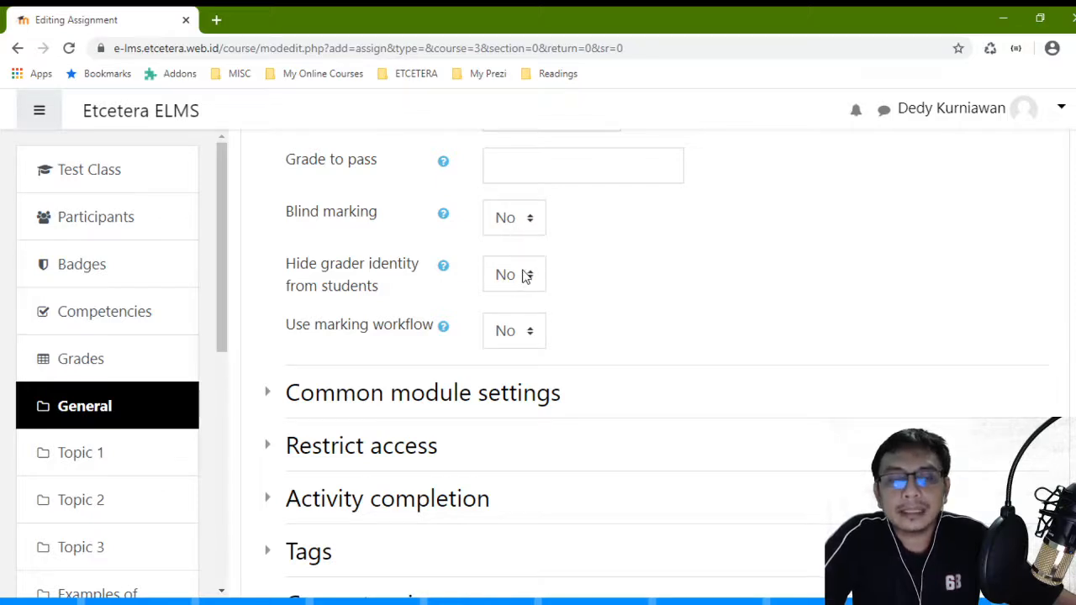
{"action": "left_click_drag", "start_coordinate": [389, 285], "coordinate": [280, 265]}
{"action": "left_click", "coordinate": [279, 266]}
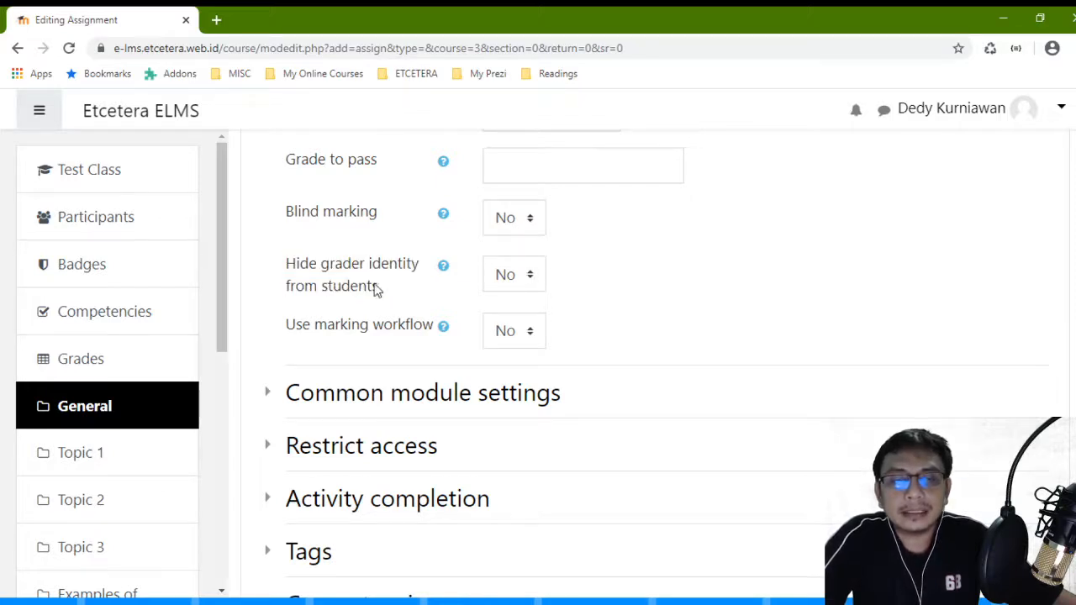
{"action": "left_click_drag", "start_coordinate": [400, 289], "coordinate": [304, 269]}
{"action": "left_click", "coordinate": [420, 283]}
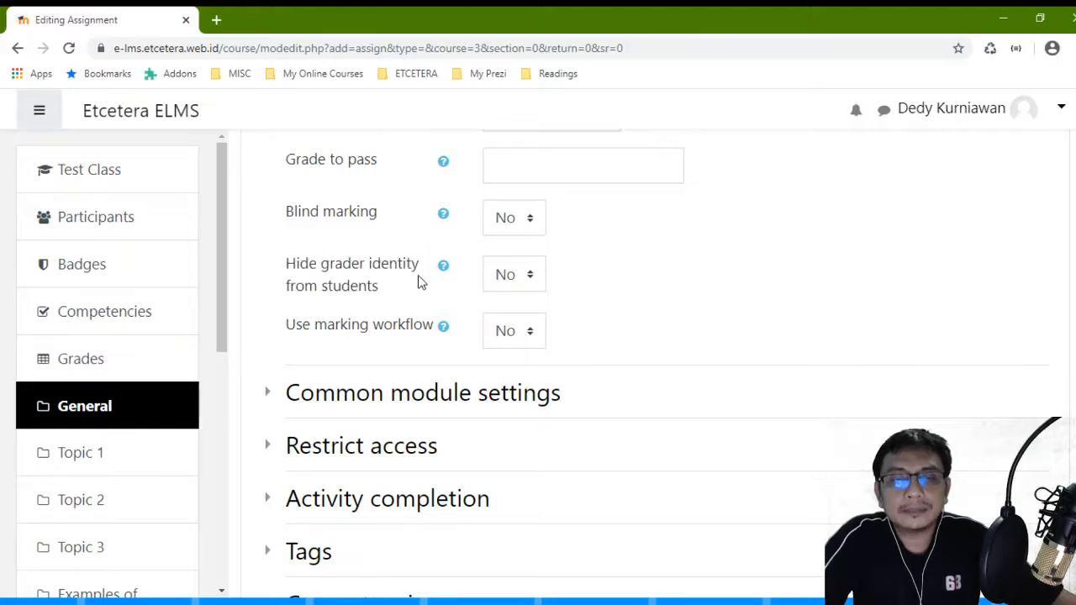
{"action": "scroll", "coordinate": [421, 283], "scroll_direction": "down", "scroll_amount": 1}
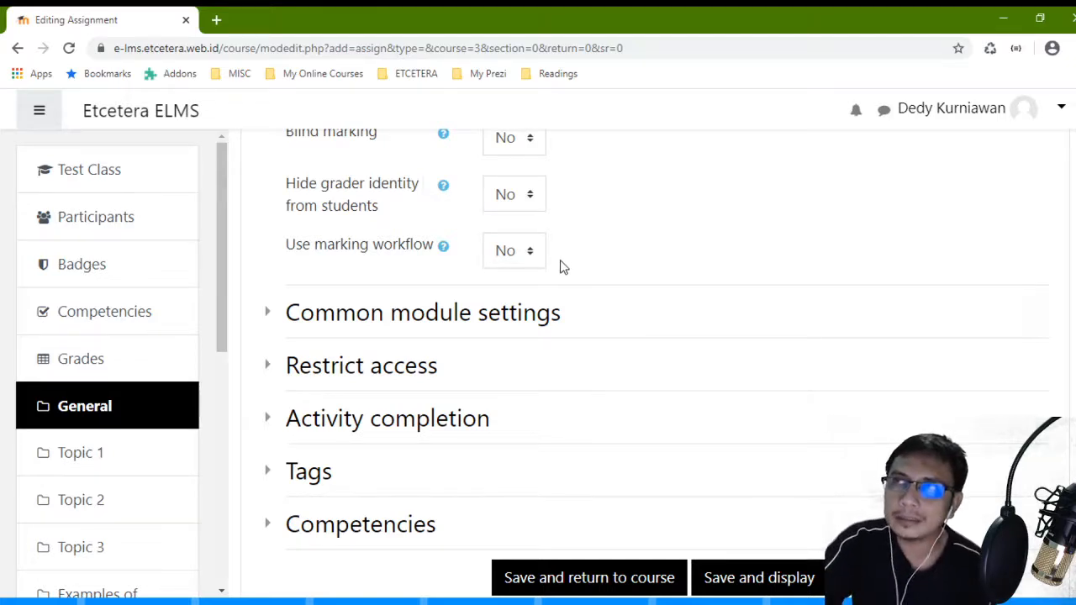
{"action": "scroll", "coordinate": [572, 281], "scroll_direction": "down", "scroll_amount": 1}
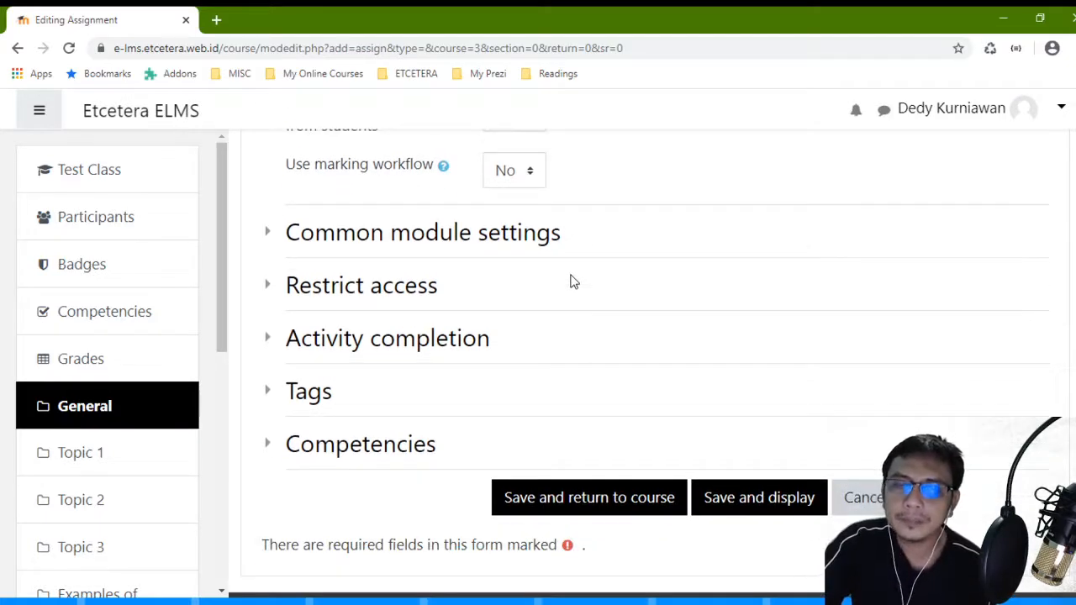
{"action": "scroll", "coordinate": [572, 281], "scroll_direction": "up", "scroll_amount": 3}
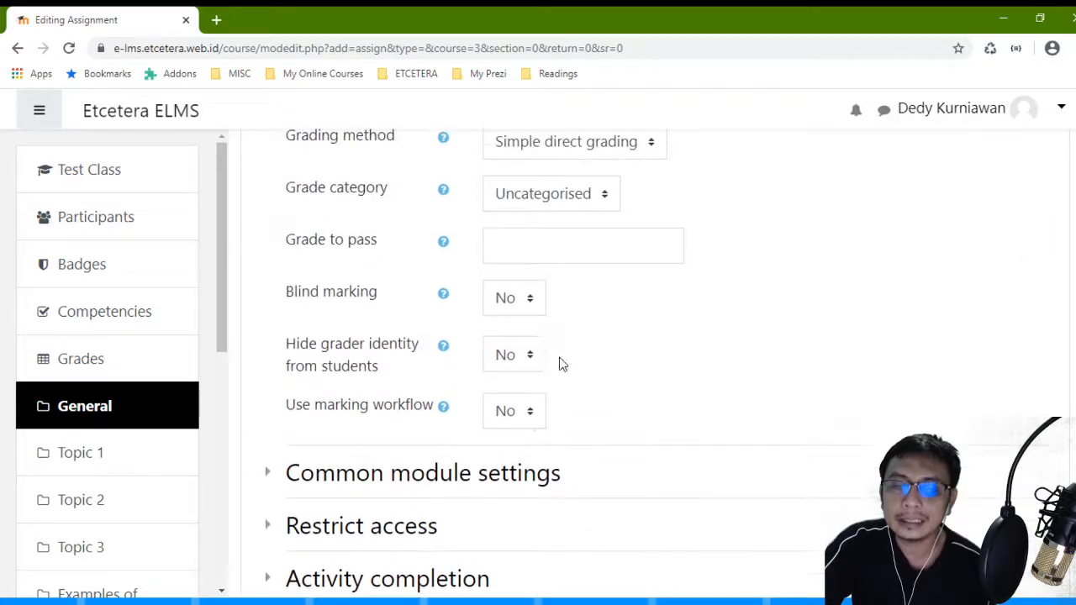
Step: Save the new assignment with its remaining settings left at their defaults, and return to the course page
{"action": "scroll", "coordinate": [551, 416], "scroll_direction": "down", "scroll_amount": 2}
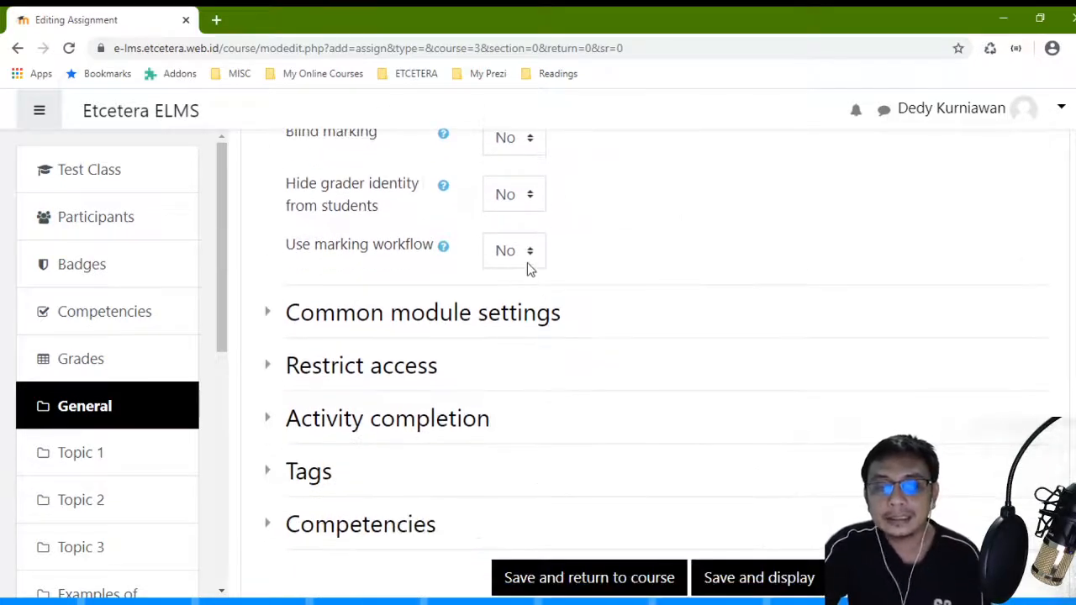
{"action": "scroll", "coordinate": [714, 437], "scroll_direction": "down", "scroll_amount": 3}
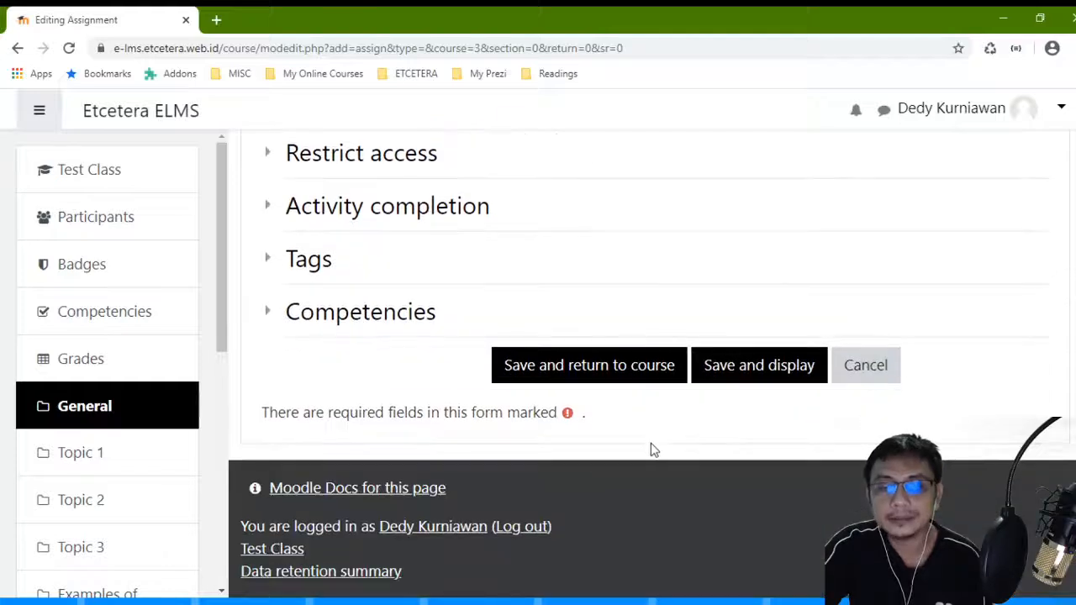
{"action": "scroll", "coordinate": [640, 424], "scroll_direction": "up", "scroll_amount": 2}
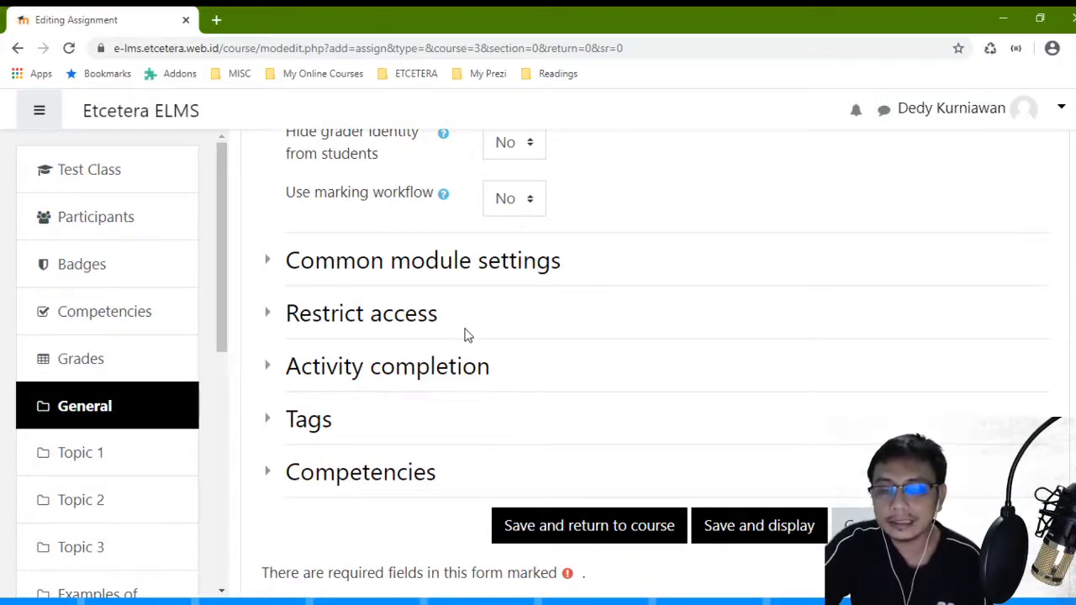
{"action": "scroll", "coordinate": [468, 336], "scroll_direction": "down", "scroll_amount": 1}
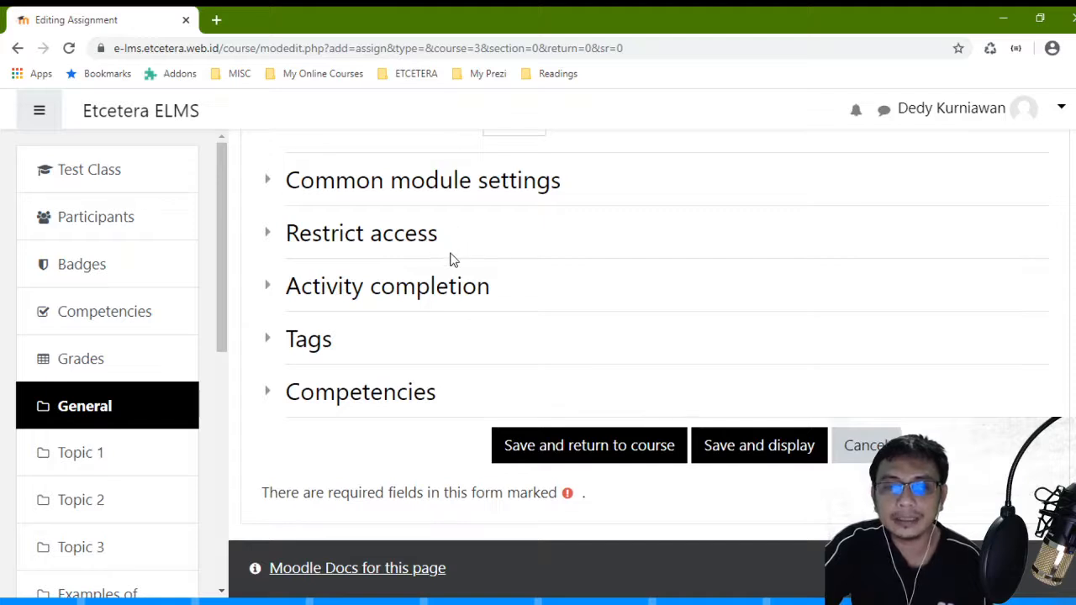
{"action": "left_click", "coordinate": [659, 453]}
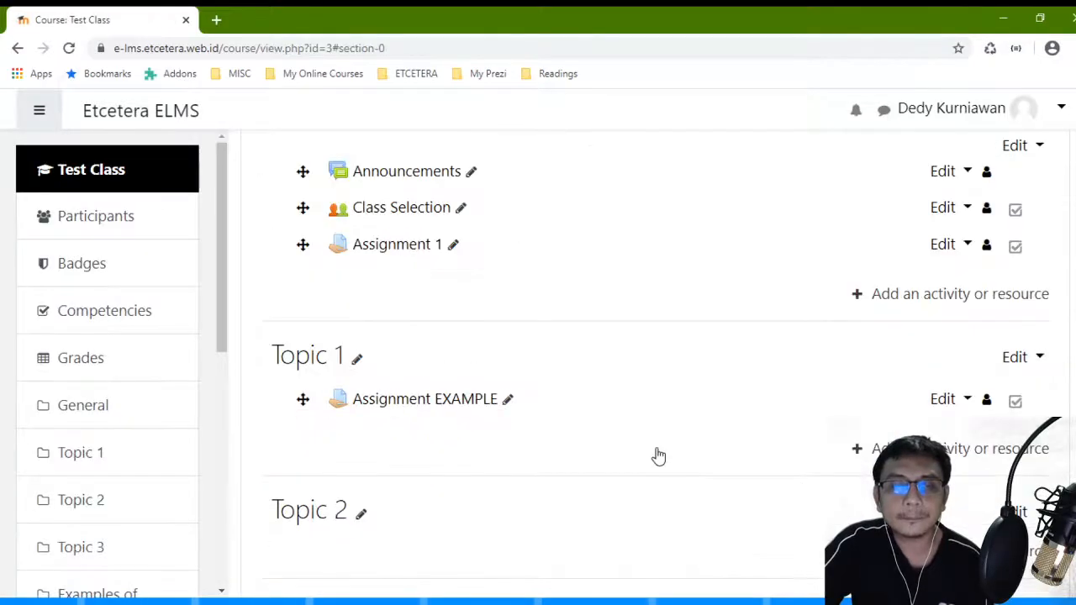
Step: Turn editing off for the Test Class course
{"action": "scroll", "coordinate": [420, 299], "scroll_direction": "up", "scroll_amount": 1}
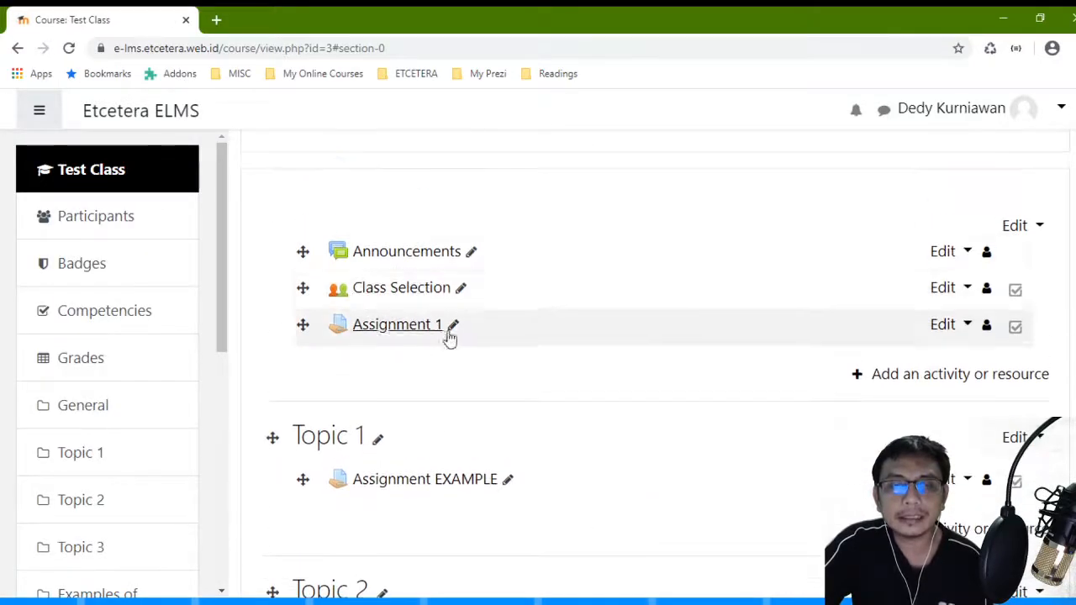
{"action": "left_click", "coordinate": [1052, 115]}
{"action": "left_click", "coordinate": [812, 182]}
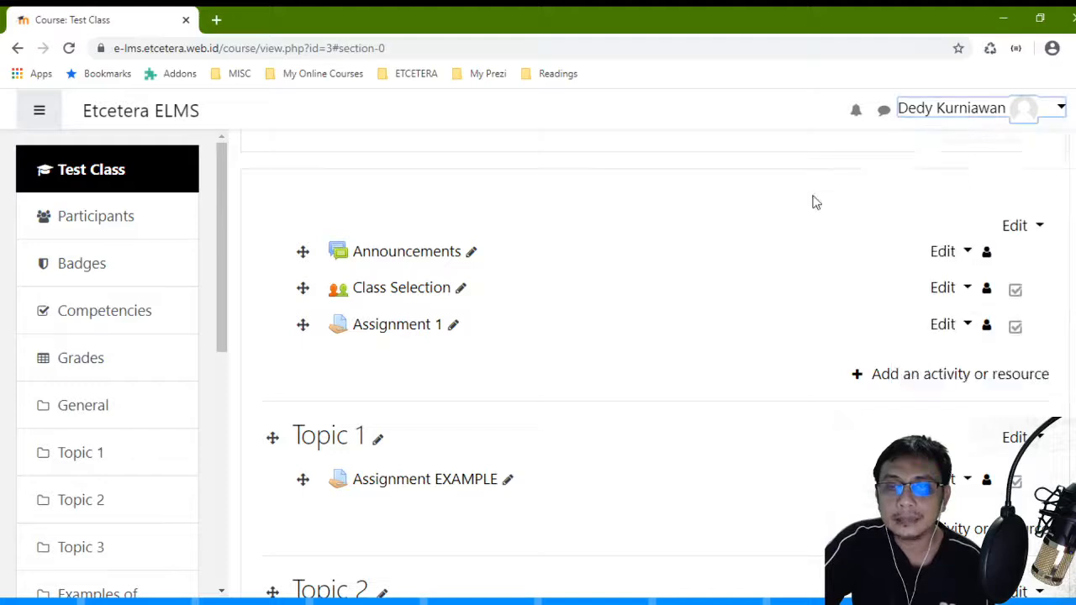
{"action": "scroll", "coordinate": [1008, 283], "scroll_direction": "up", "scroll_amount": 2}
{"action": "left_click", "coordinate": [1031, 179]}
{"action": "left_click", "coordinate": [962, 247]}
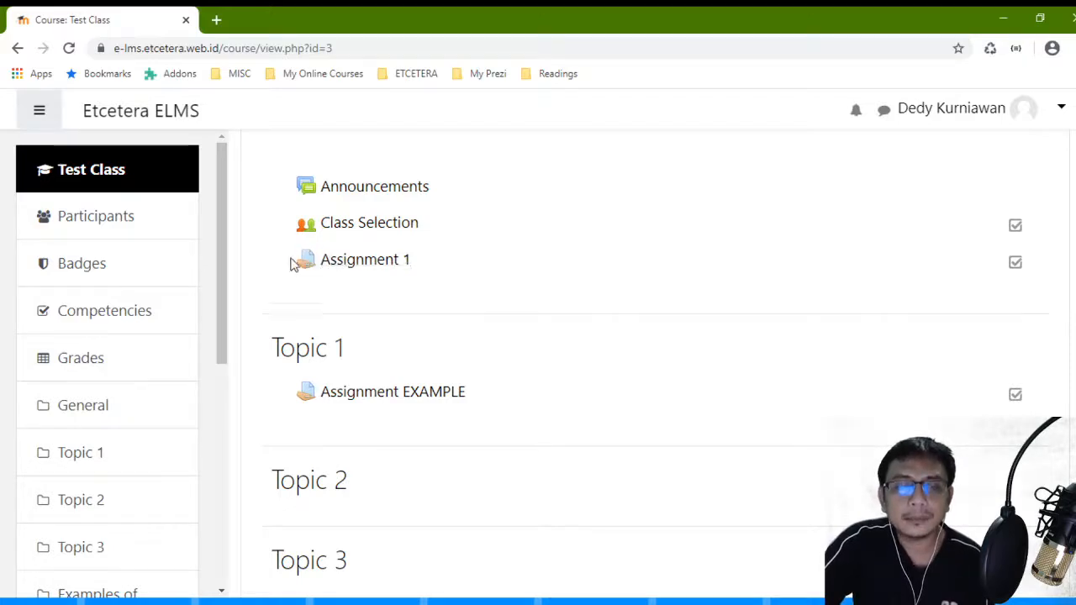
Step: Open Assignment 1 from the course page and examine its description and grading summary
{"action": "left_click", "coordinate": [373, 267]}
{"action": "scroll", "coordinate": [384, 264], "scroll_direction": "down", "scroll_amount": 4}
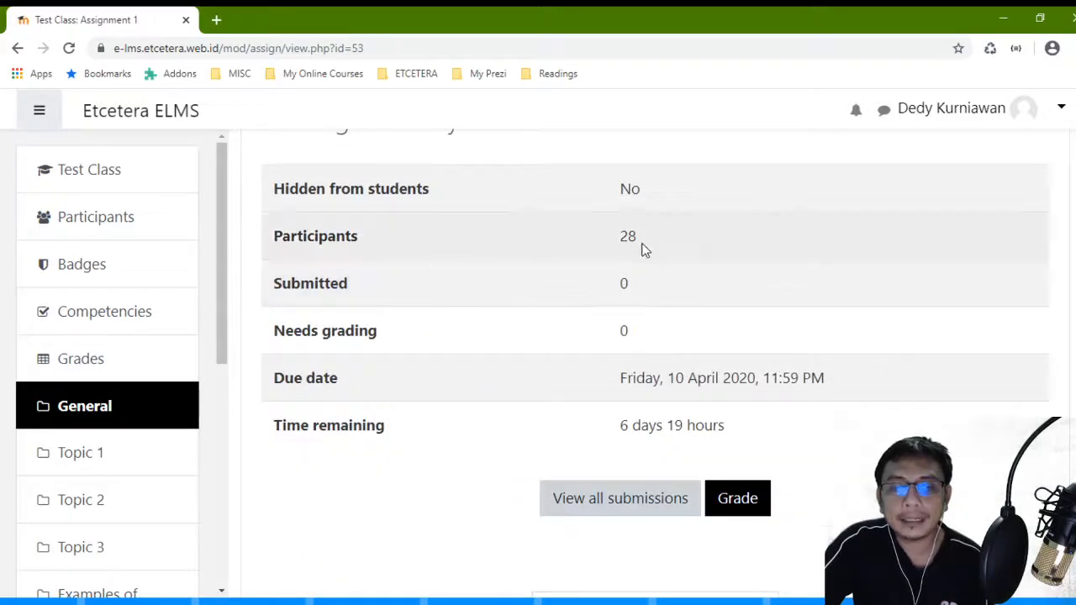
{"action": "scroll", "coordinate": [643, 336], "scroll_direction": "down", "scroll_amount": 2}
{"action": "scroll", "coordinate": [643, 418], "scroll_direction": "up", "scroll_amount": 3}
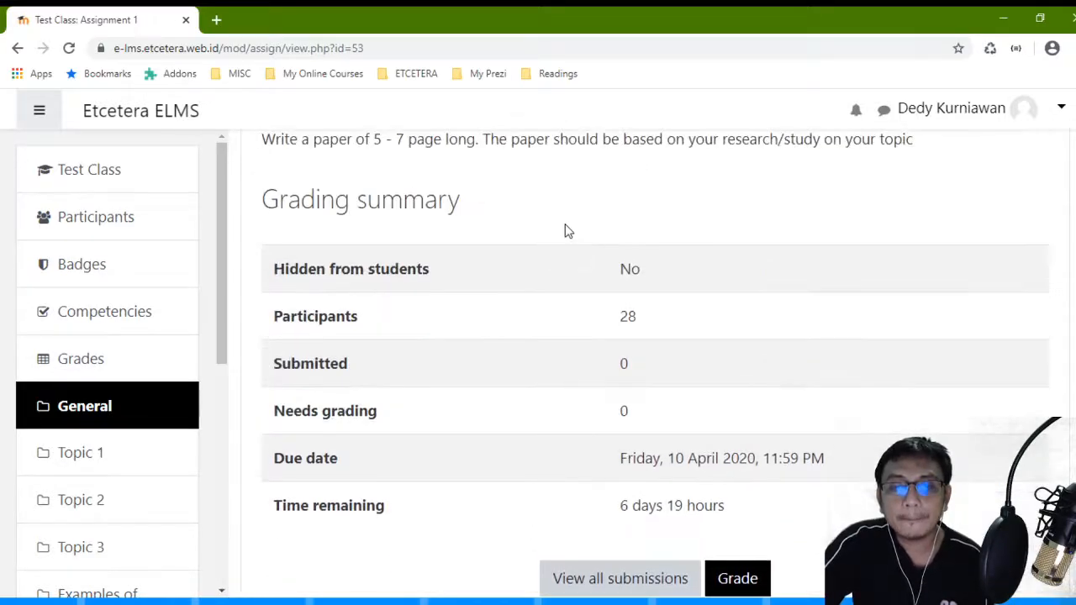
{"action": "scroll", "coordinate": [330, 284], "scroll_direction": "up", "scroll_amount": 3}
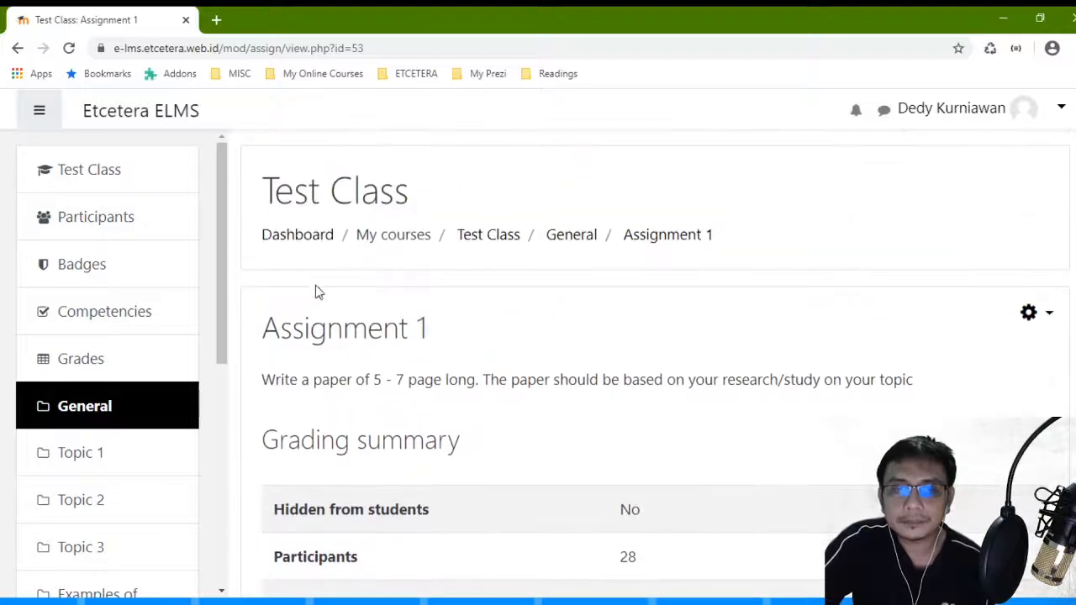
{"action": "left_click_drag", "start_coordinate": [263, 377], "coordinate": [915, 380]}
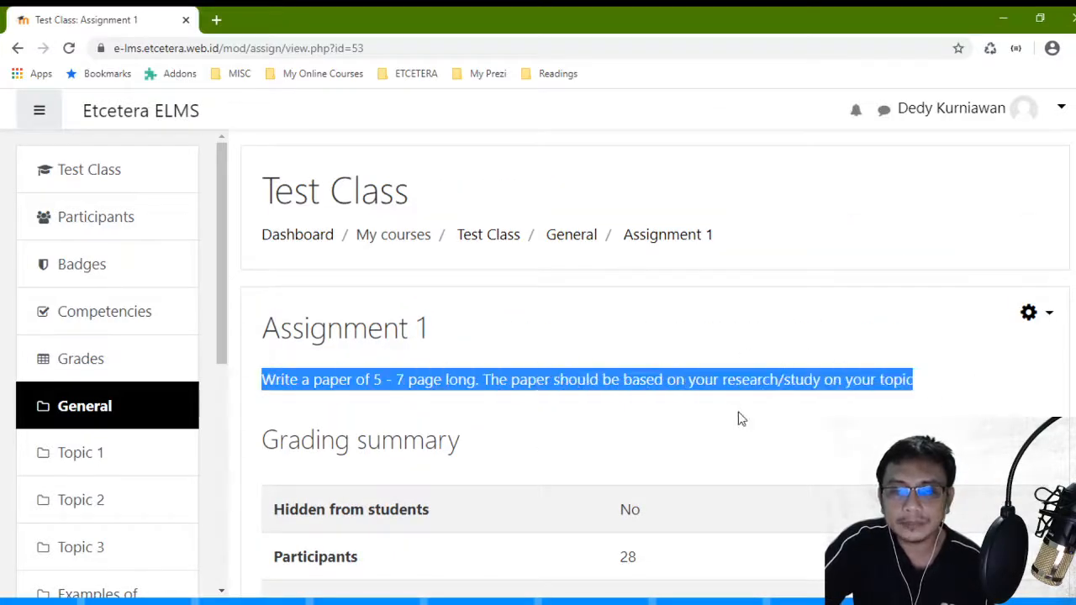
{"action": "scroll", "coordinate": [723, 415], "scroll_direction": "down", "scroll_amount": 3}
{"action": "left_click_drag", "start_coordinate": [752, 504], "coordinate": [252, 260]}
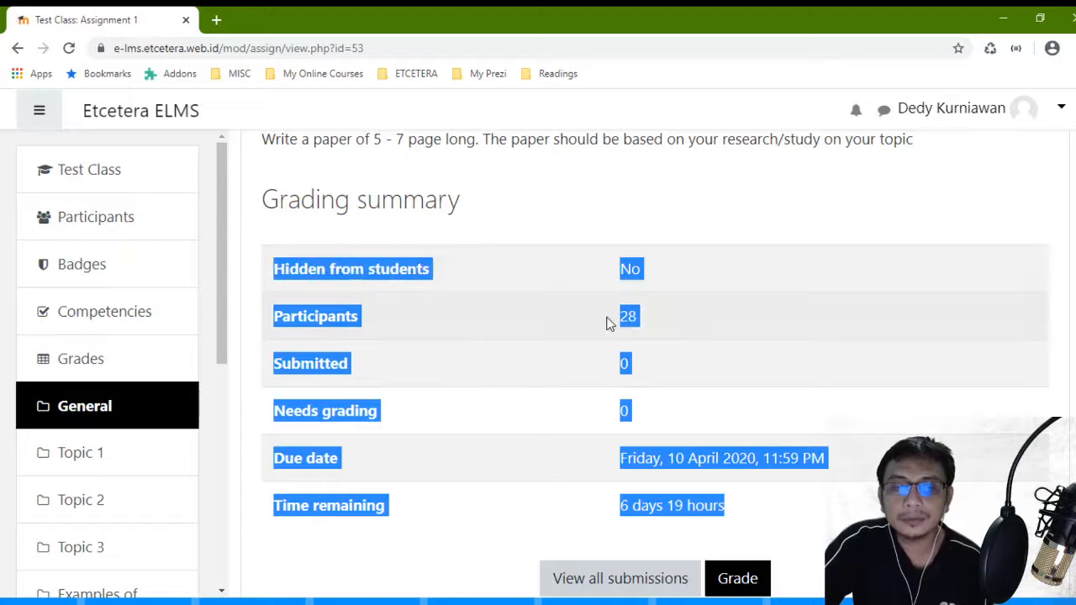
Step: Examine the visibility, participants, submitted, needs grading, due date and time remaining entries of the grading summary
{"action": "left_click", "coordinate": [626, 288]}
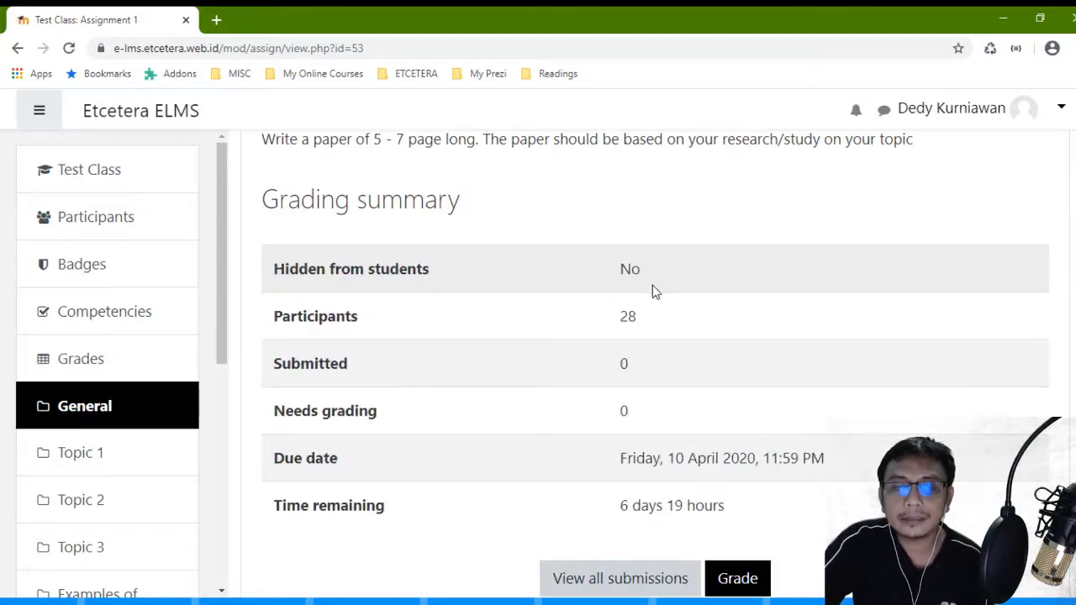
{"action": "double_click", "coordinate": [605, 327]}
{"action": "left_click", "coordinate": [661, 340]}
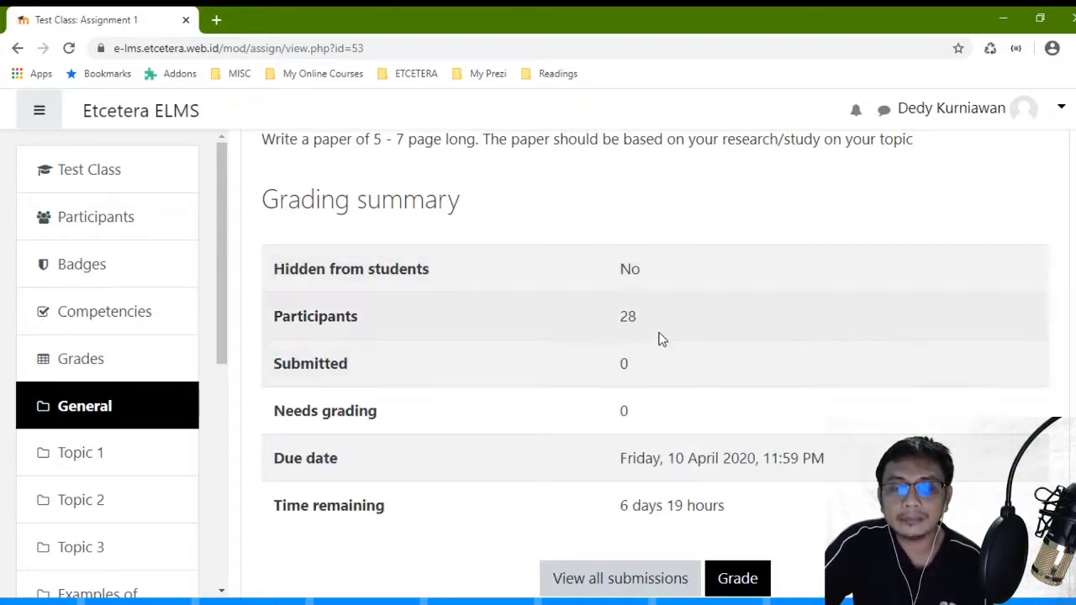
{"action": "left_click", "coordinate": [626, 348]}
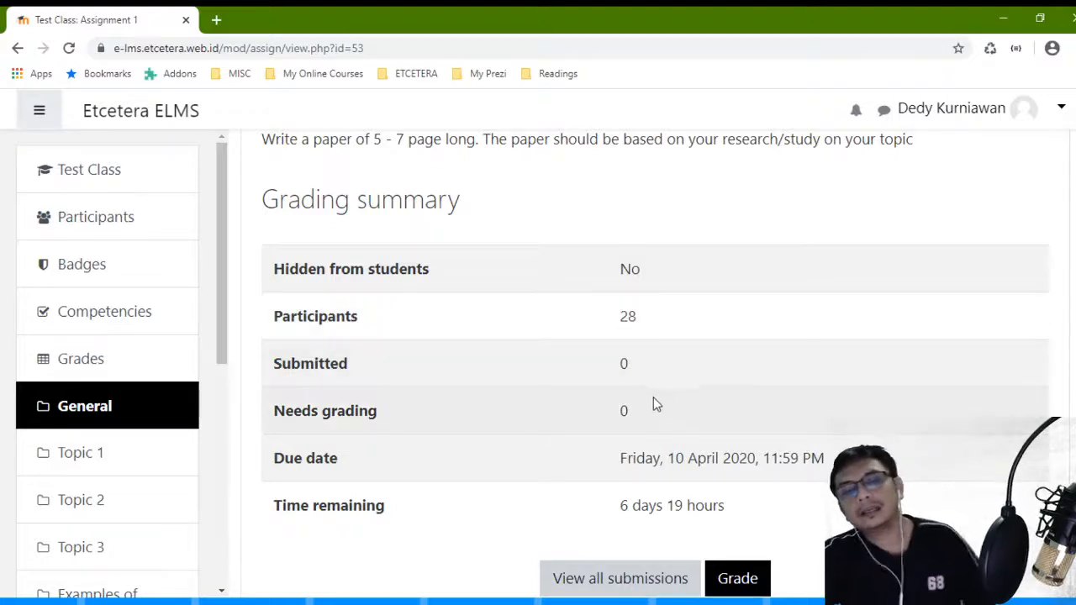
{"action": "double_click", "coordinate": [631, 412]}
{"action": "left_click_drag", "start_coordinate": [826, 458], "coordinate": [614, 453]}
{"action": "left_click", "coordinate": [558, 456]}
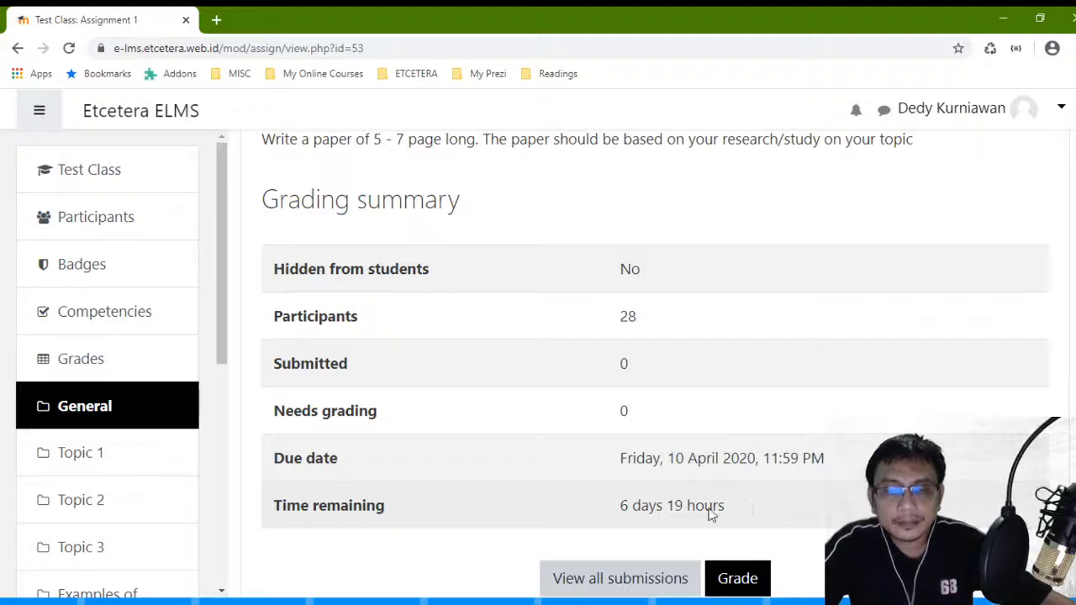
{"action": "left_click_drag", "start_coordinate": [755, 505], "coordinate": [593, 505]}
{"action": "left_click", "coordinate": [613, 480]}
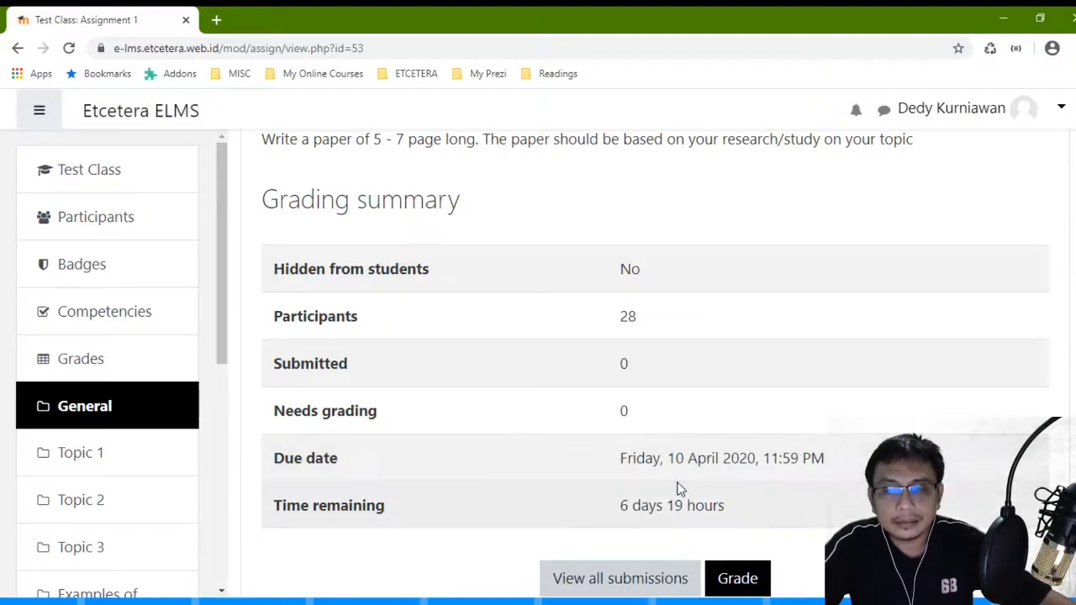
{"action": "scroll", "coordinate": [678, 487], "scroll_direction": "down", "scroll_amount": 1}
{"action": "scroll", "coordinate": [655, 418], "scroll_direction": "up", "scroll_amount": 4}
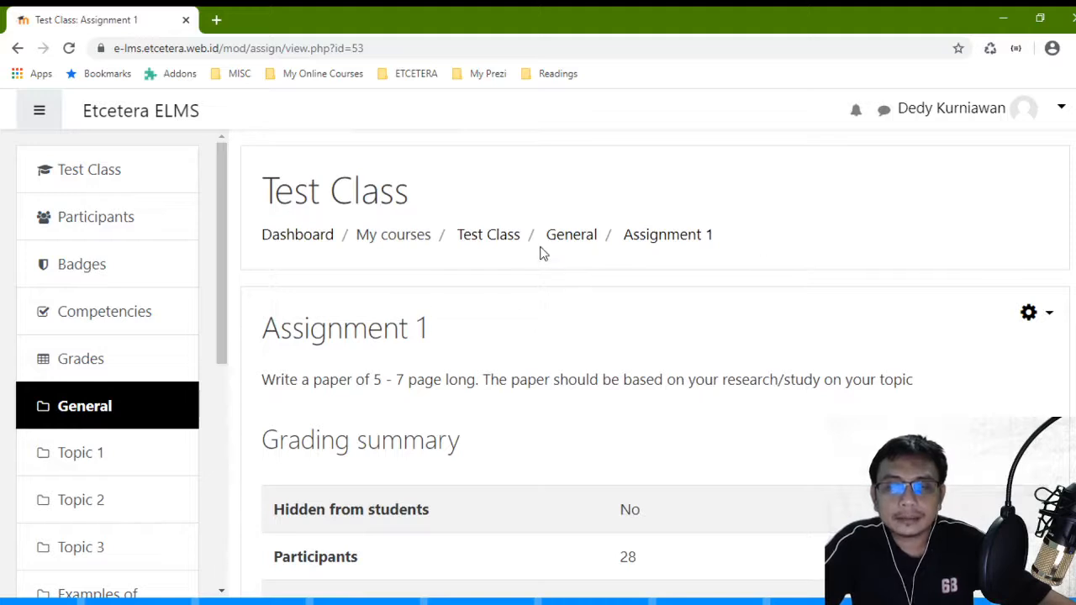
Step: Return to the Test Class course page and log out of the teacher account
{"action": "left_click", "coordinate": [502, 237]}
{"action": "scroll", "coordinate": [502, 238], "scroll_direction": "down", "scroll_amount": 2}
{"action": "scroll", "coordinate": [790, 187], "scroll_direction": "up", "scroll_amount": 2}
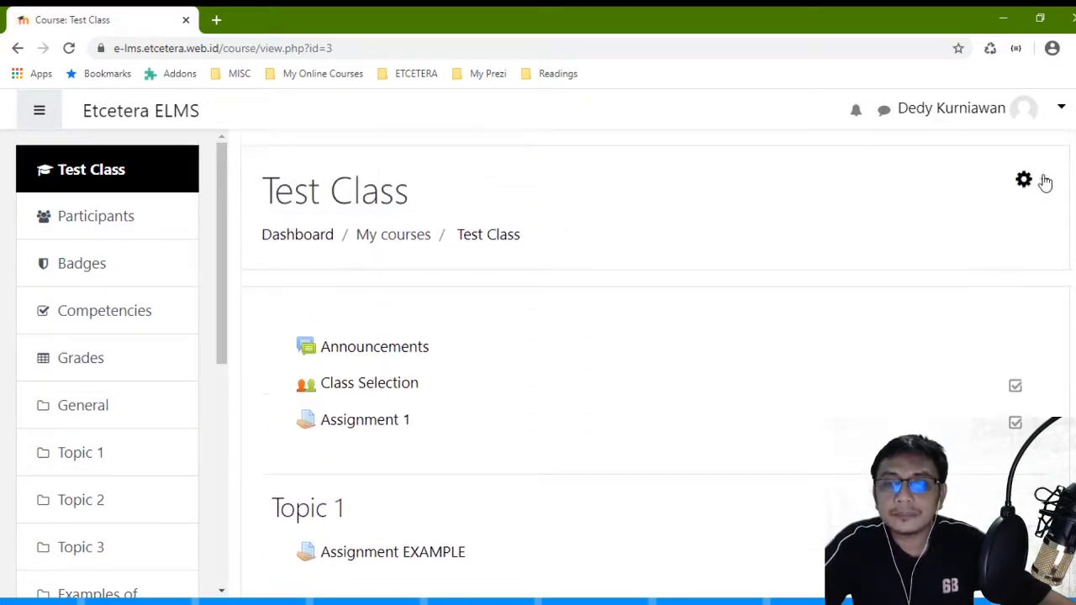
{"action": "left_click", "coordinate": [1062, 116]}
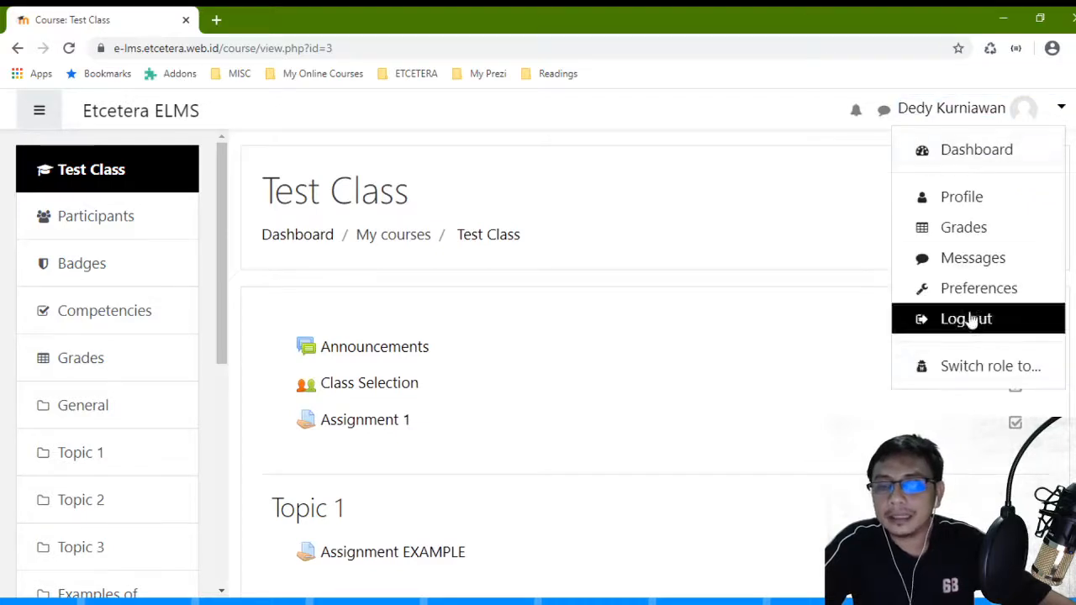
{"action": "left_click", "coordinate": [967, 319]}
Step: Log in to the site with the student username user1 and its saved password
{"action": "left_click", "coordinate": [1032, 116]}
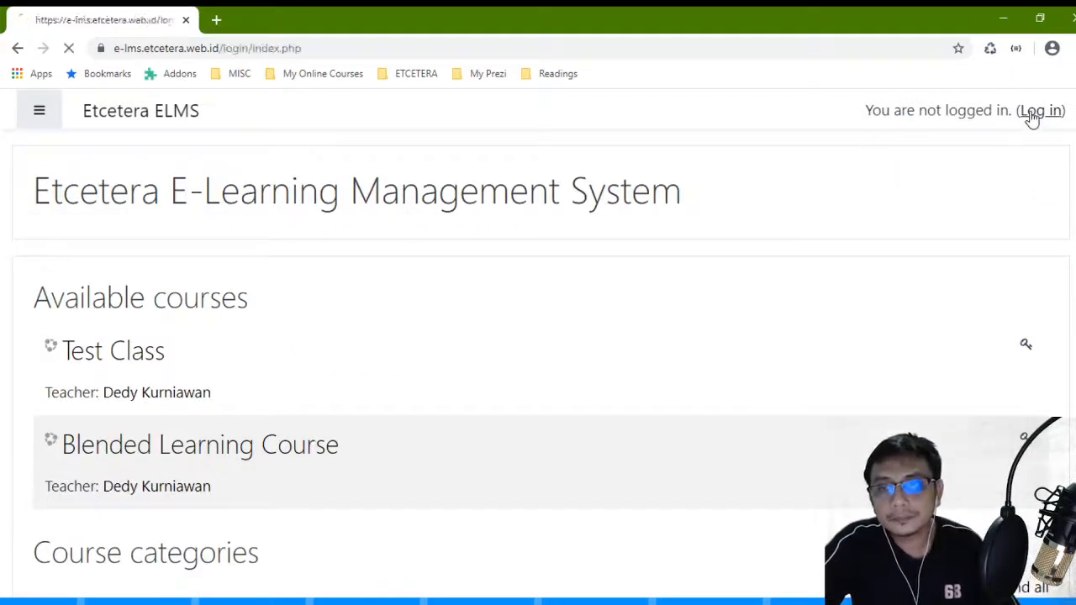
{"action": "double_click", "coordinate": [464, 303]}
{"action": "type", "text": "user1"}
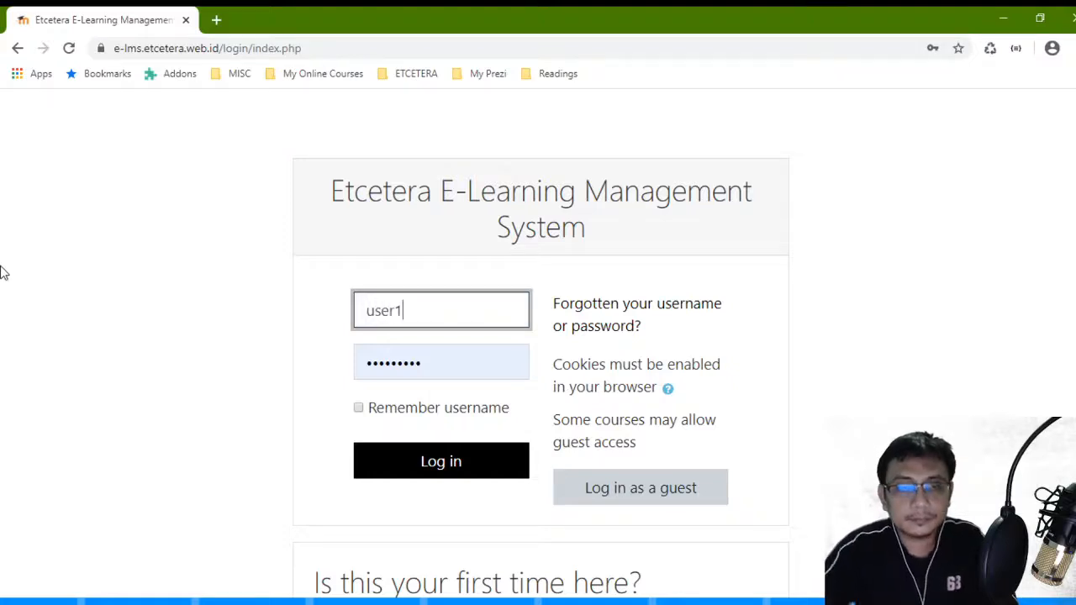
{"action": "left_click", "coordinate": [446, 458]}
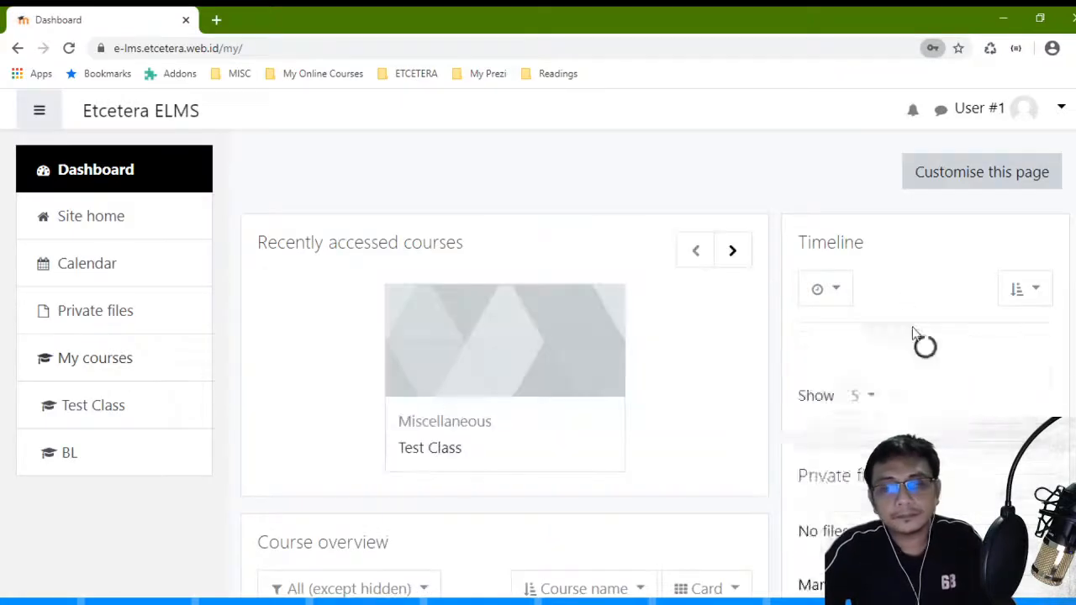
Step: Go to the Test Class course and open Assignment 1 as the student
{"action": "left_click", "coordinate": [116, 405]}
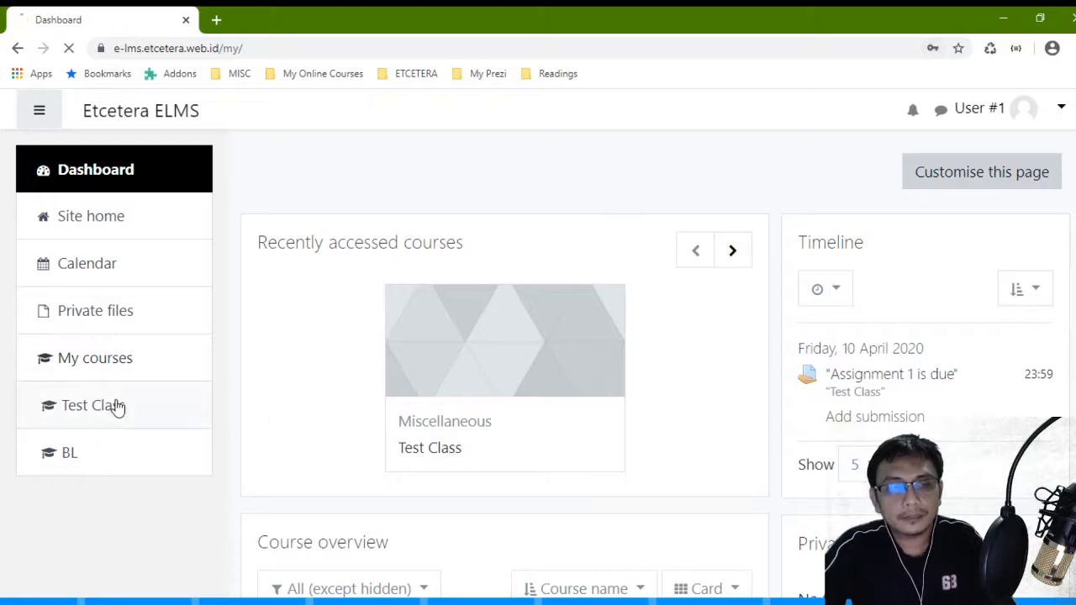
{"action": "scroll", "coordinate": [516, 238], "scroll_direction": "down", "scroll_amount": 3}
{"action": "scroll", "coordinate": [516, 237], "scroll_direction": "up", "scroll_amount": 2}
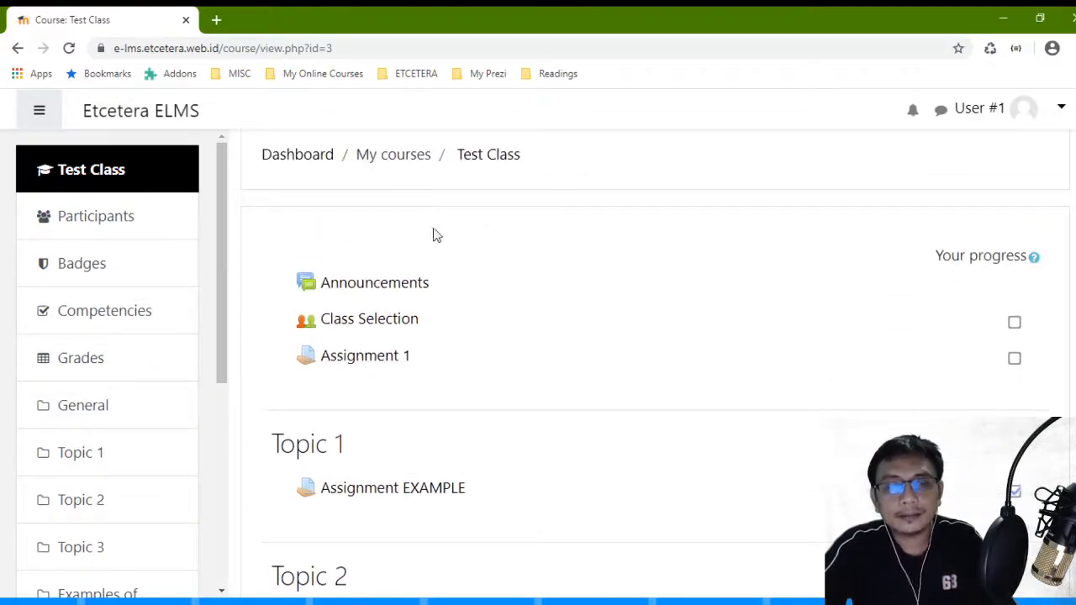
{"action": "left_click", "coordinate": [356, 357]}
Step: Examine the student's view of the assignment description, the submission status section and the option to add a submission
{"action": "scroll", "coordinate": [451, 331], "scroll_direction": "down", "scroll_amount": 3}
{"action": "scroll", "coordinate": [451, 336], "scroll_direction": "down", "scroll_amount": 1}
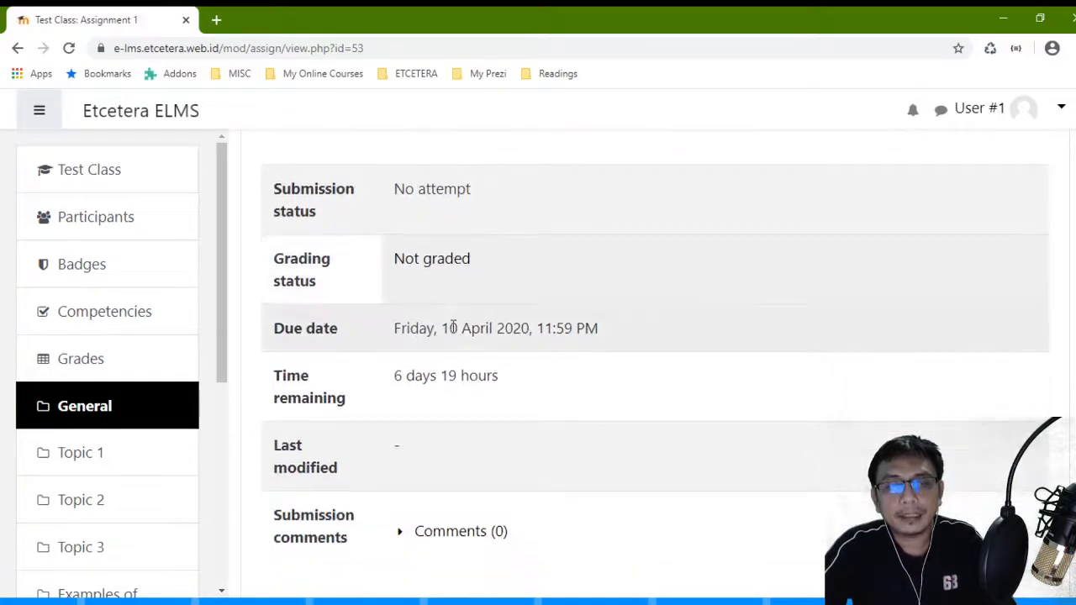
{"action": "scroll", "coordinate": [263, 284], "scroll_direction": "up", "scroll_amount": 1}
{"action": "left_click_drag", "start_coordinate": [261, 208], "coordinate": [449, 223]}
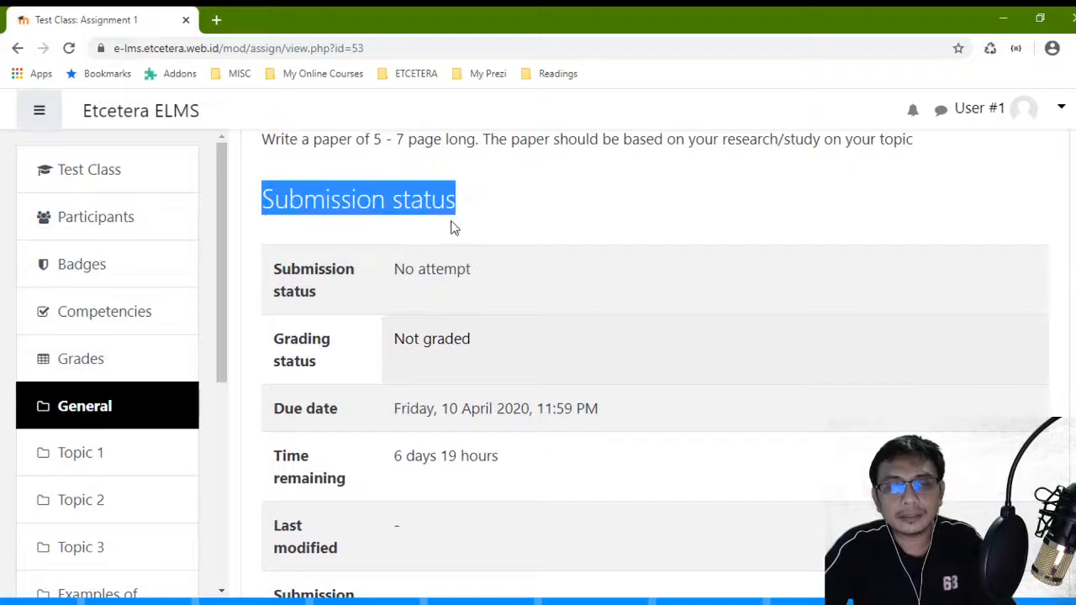
{"action": "left_click", "coordinate": [497, 235]}
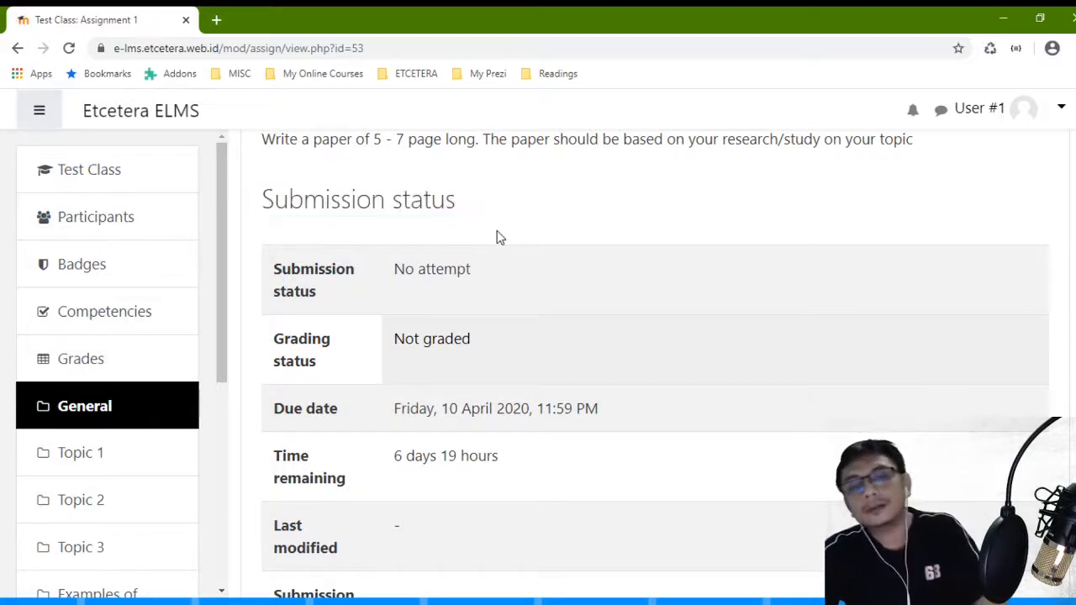
{"action": "scroll", "coordinate": [490, 235], "scroll_direction": "up", "scroll_amount": 2}
{"action": "left_click_drag", "start_coordinate": [259, 302], "coordinate": [938, 354]}
{"action": "scroll", "coordinate": [815, 372], "scroll_direction": "down", "scroll_amount": 4}
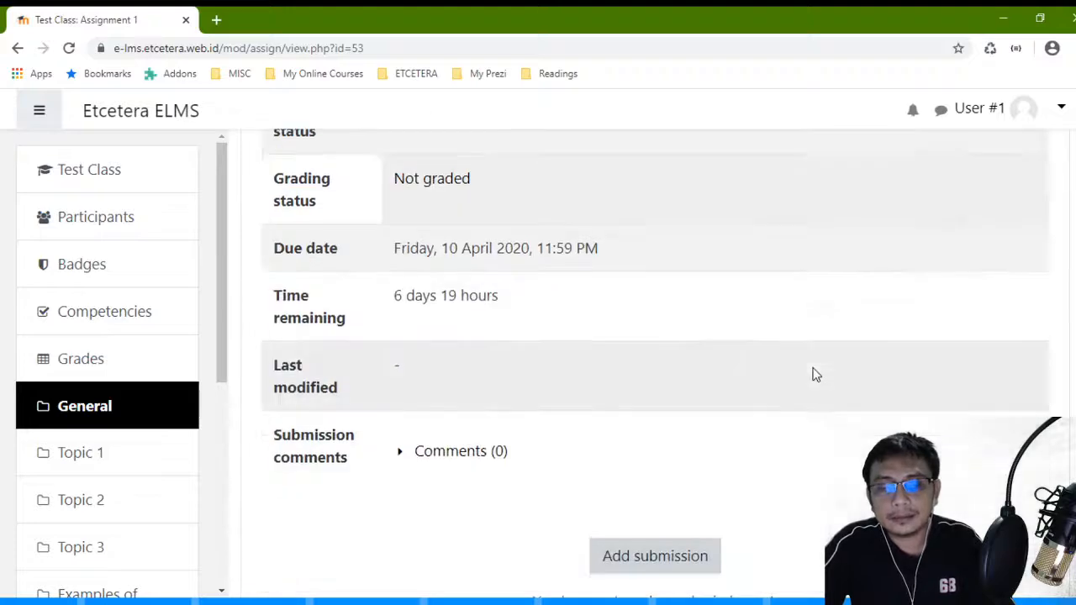
{"action": "scroll", "coordinate": [411, 215], "scroll_direction": "up", "scroll_amount": 2}
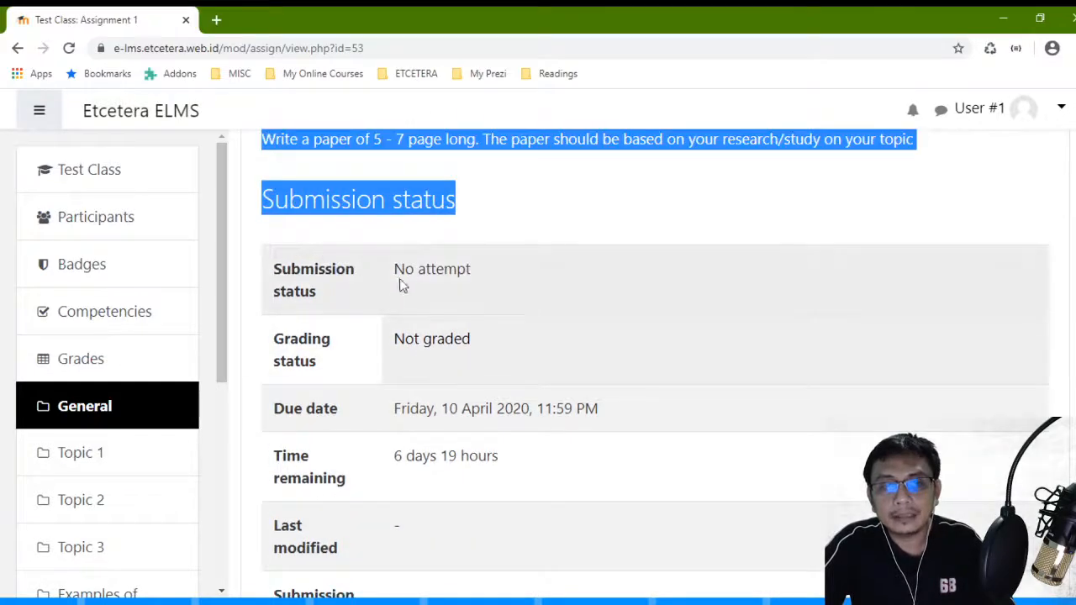
{"action": "left_click", "coordinate": [529, 288]}
{"action": "scroll", "coordinate": [409, 258], "scroll_direction": "down", "scroll_amount": 3}
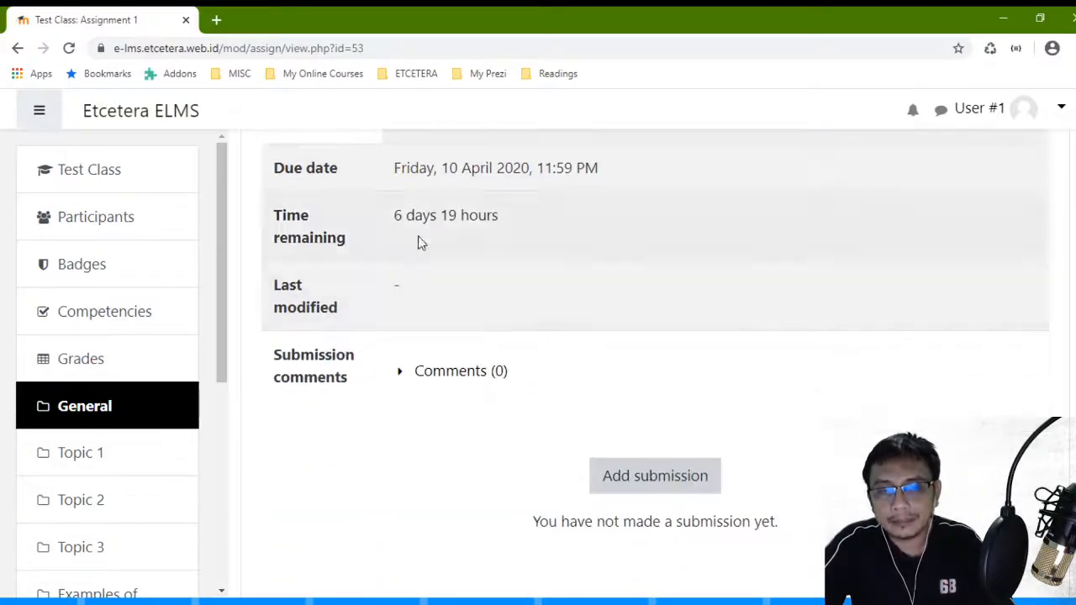
Step: Examine the submission status and grading status entries in the student's submission table
{"action": "scroll", "coordinate": [436, 309], "scroll_direction": "up", "scroll_amount": 3}
{"action": "scroll", "coordinate": [446, 304], "scroll_direction": "down", "scroll_amount": 1}
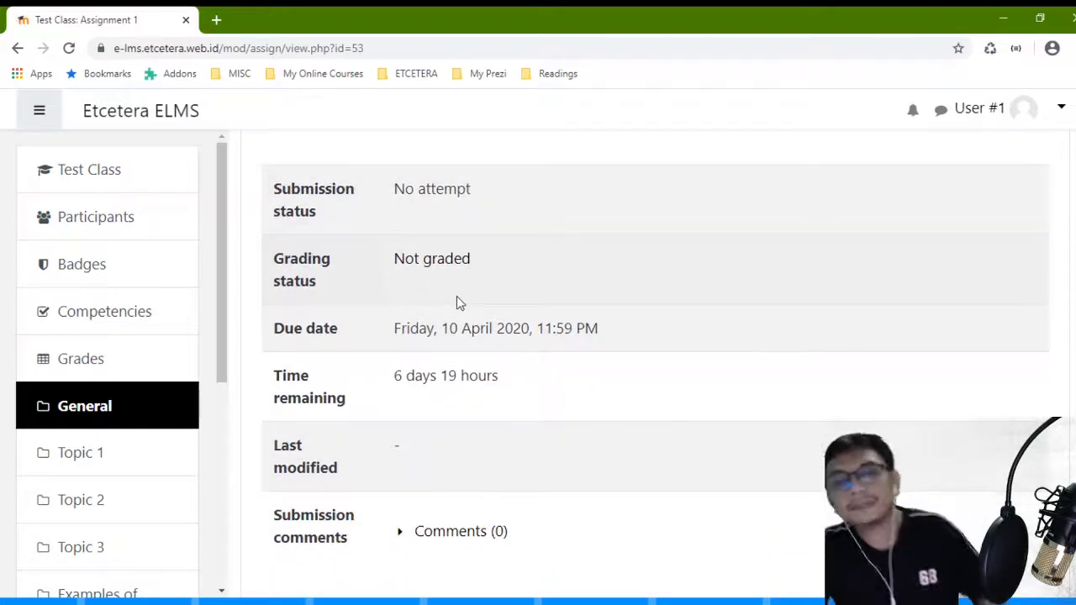
{"action": "left_click_drag", "start_coordinate": [496, 193], "coordinate": [110, 172]}
{"action": "left_click", "coordinate": [367, 211]}
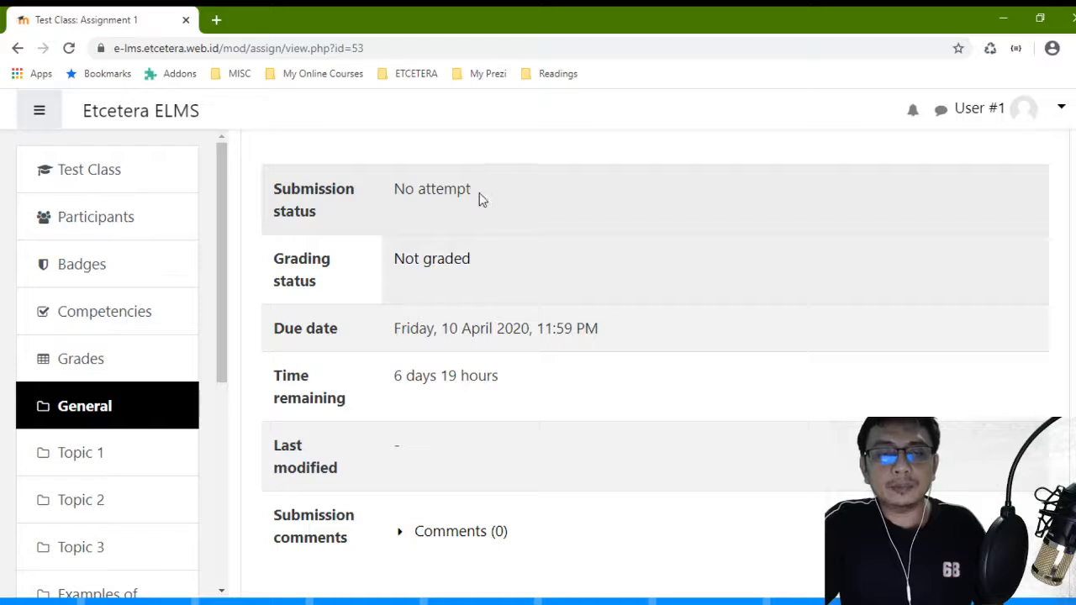
{"action": "left_click_drag", "start_coordinate": [479, 192], "coordinate": [386, 191]}
{"action": "left_click_drag", "start_coordinate": [499, 264], "coordinate": [333, 253]}
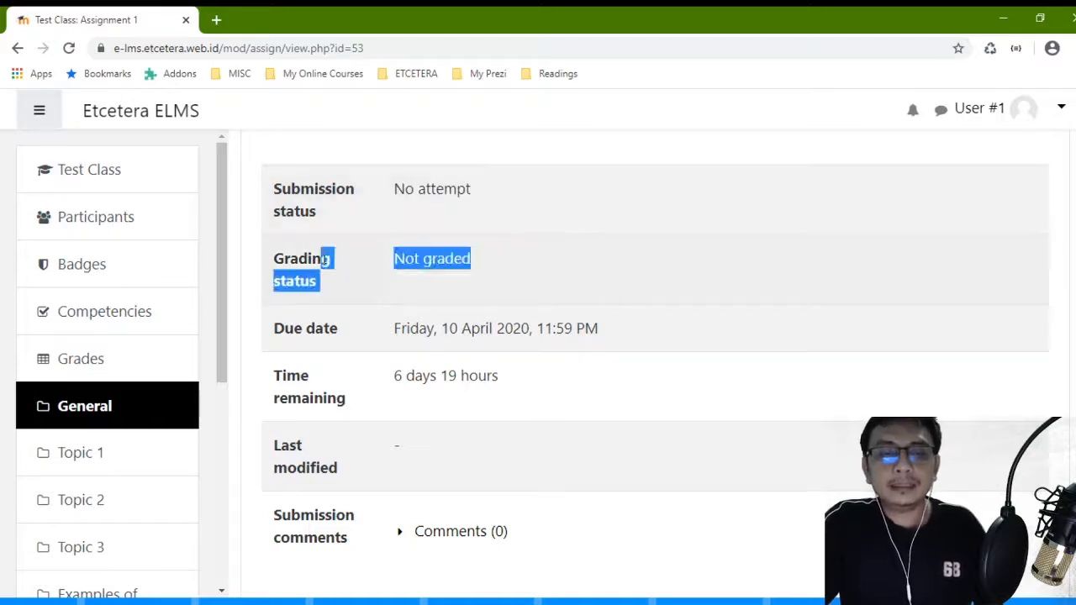
Step: Examine the due date and time remaining entries and the option to add a submission in the student's view
{"action": "left_click", "coordinate": [507, 271]}
{"action": "left_click_drag", "start_coordinate": [632, 330], "coordinate": [356, 315]}
{"action": "left_click_drag", "start_coordinate": [514, 391], "coordinate": [339, 360]}
{"action": "left_click", "coordinate": [536, 418]}
{"action": "scroll", "coordinate": [535, 419], "scroll_direction": "down", "scroll_amount": 3}
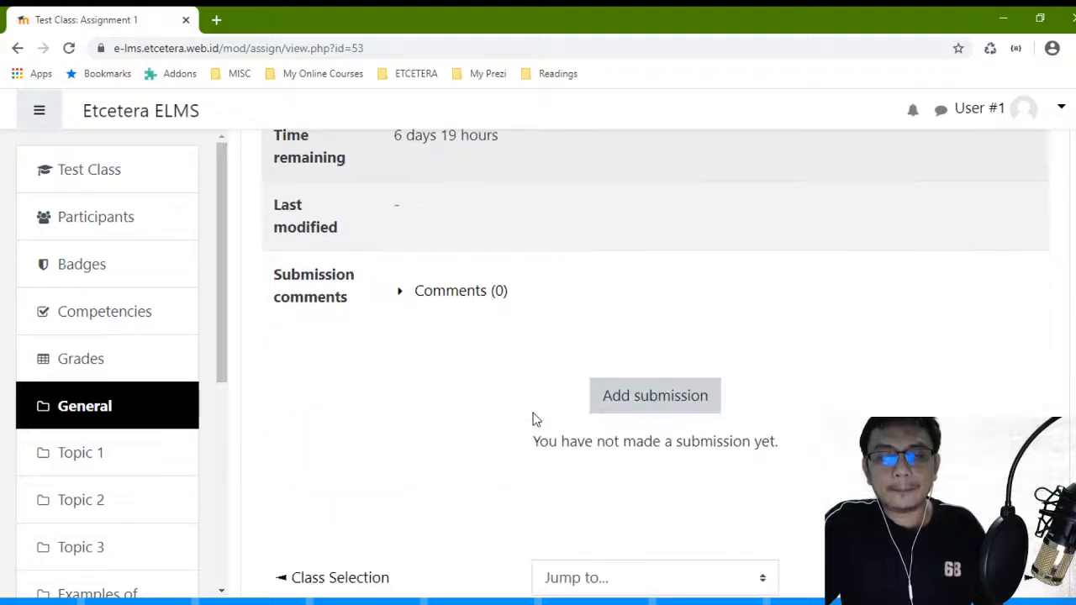
{"action": "scroll", "coordinate": [367, 315], "scroll_direction": "down", "scroll_amount": 2}
{"action": "scroll", "coordinate": [300, 281], "scroll_direction": "up", "scroll_amount": 2}
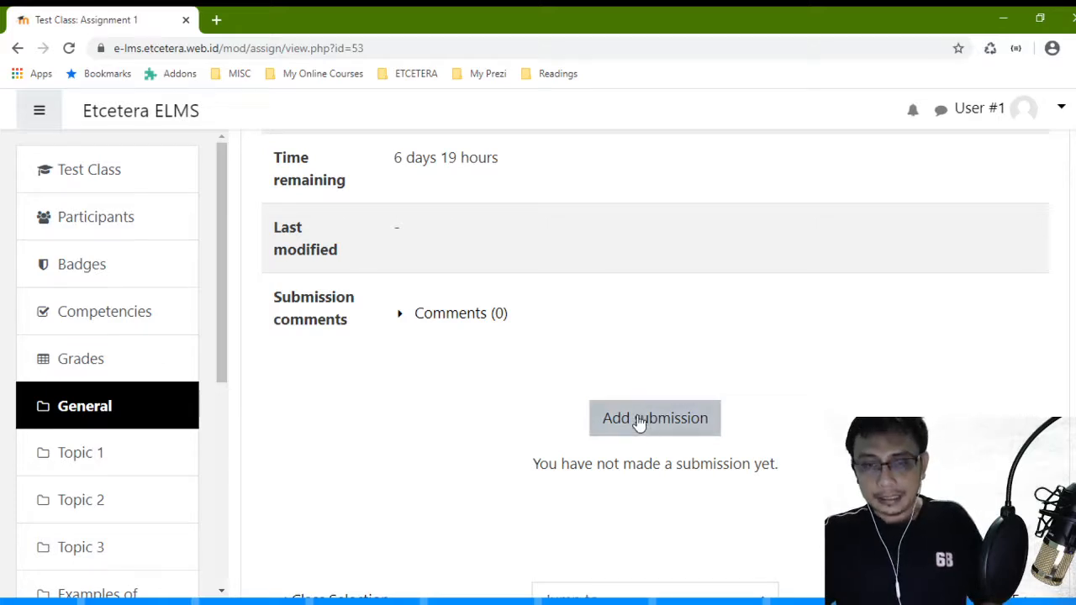
Step: Start a submission for Assignment 1 and enter the online text "Please find attached my submission on Assignment"
{"action": "left_click", "coordinate": [638, 420]}
{"action": "scroll", "coordinate": [638, 421], "scroll_direction": "down", "scroll_amount": 4}
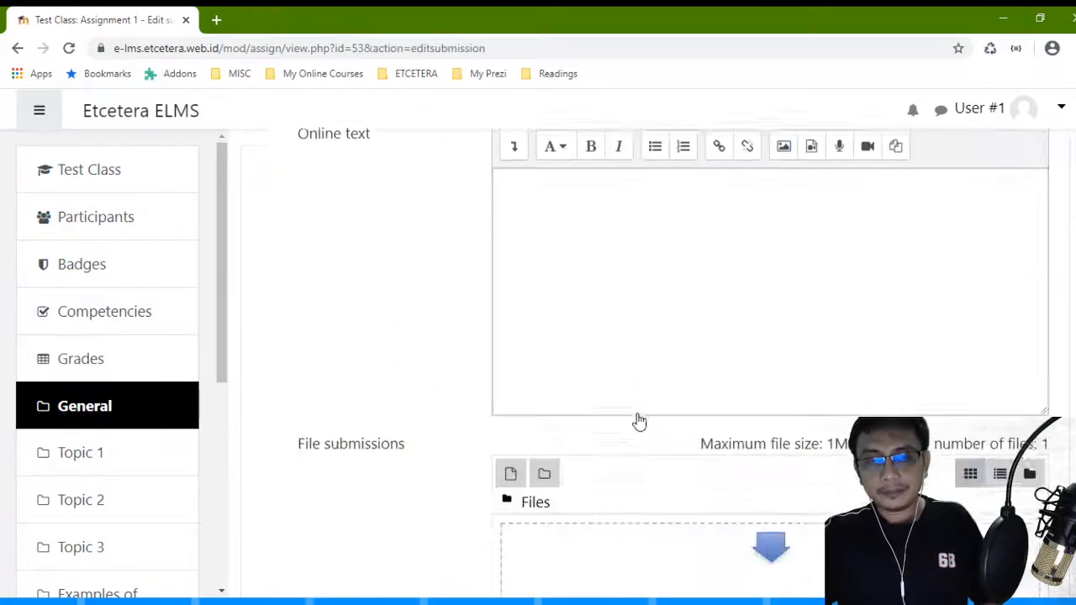
{"action": "left_click", "coordinate": [645, 309]}
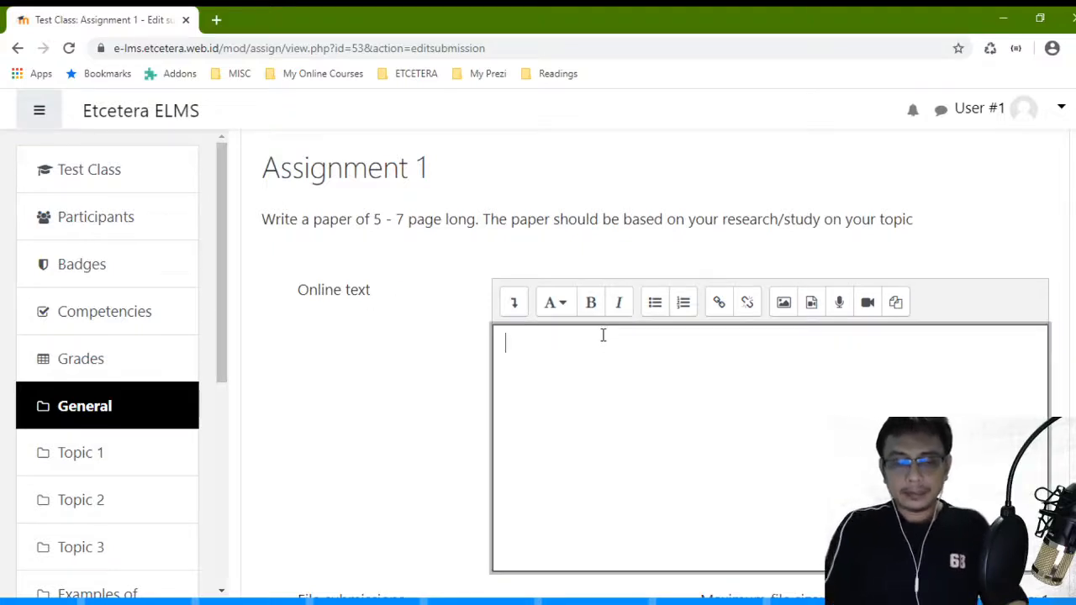
{"action": "type", "text": "This is my"}
{"action": "key", "text": "ctrl+a"}
{"action": "type", "text": "P"}
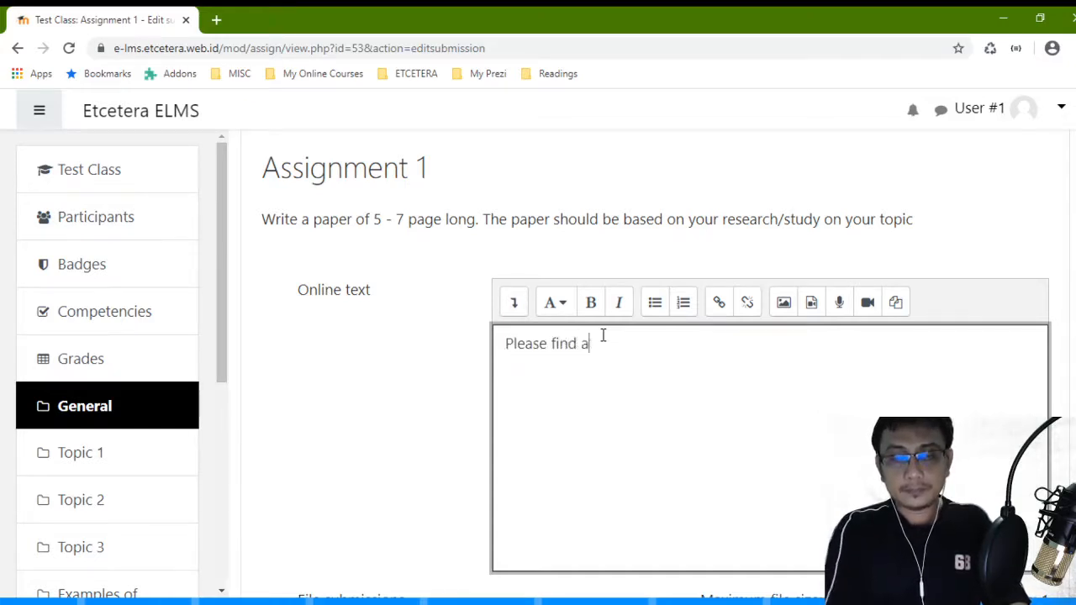
{"action": "type", "text": "lease find attached my"}
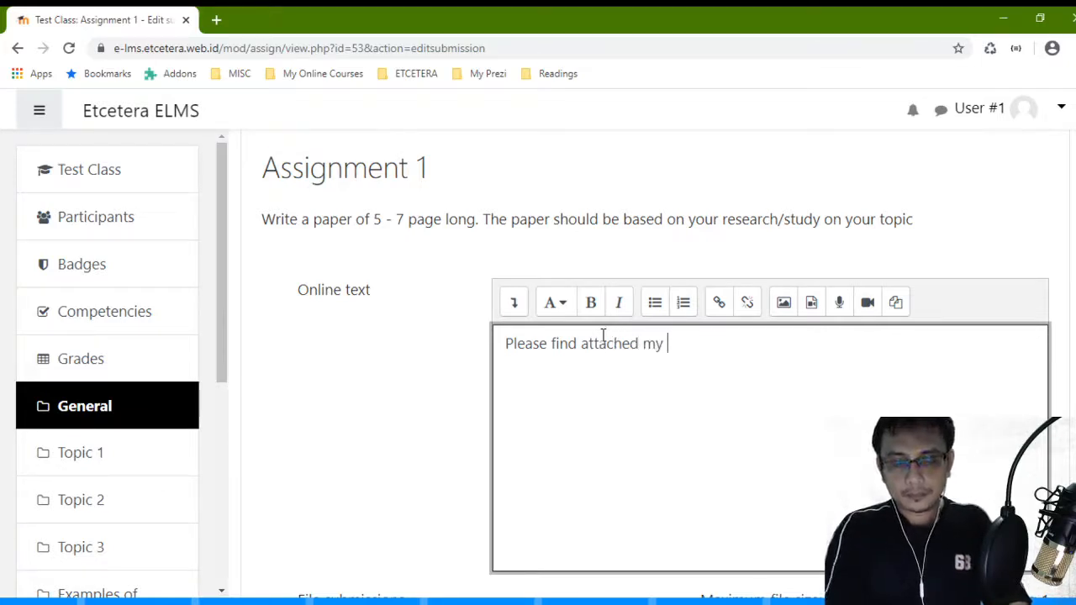
{"action": "type", "text": " submission on"}
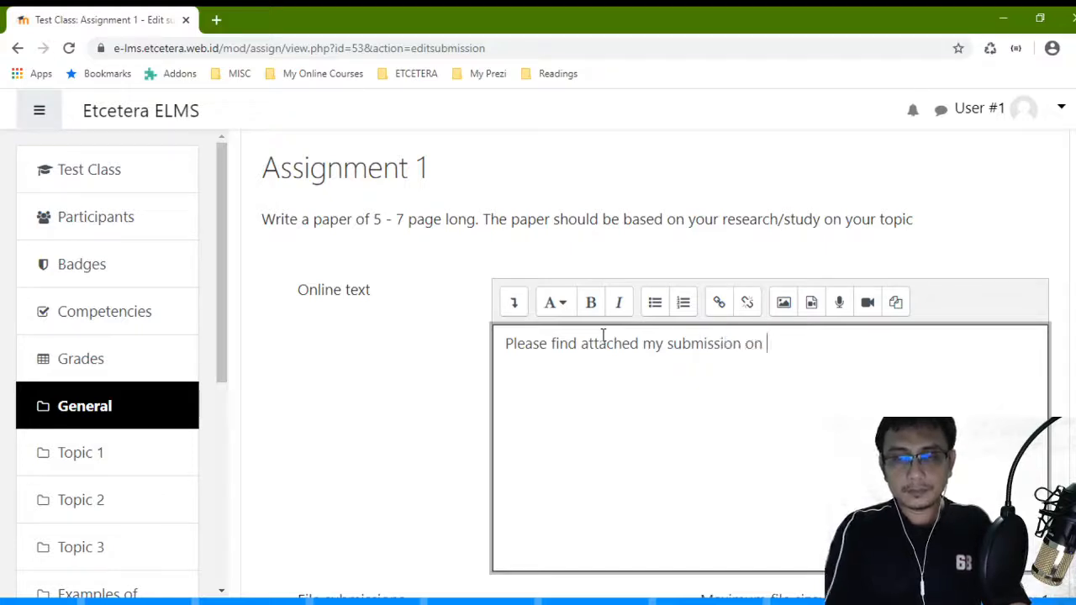
{"action": "type", "text": " Assignmen"}
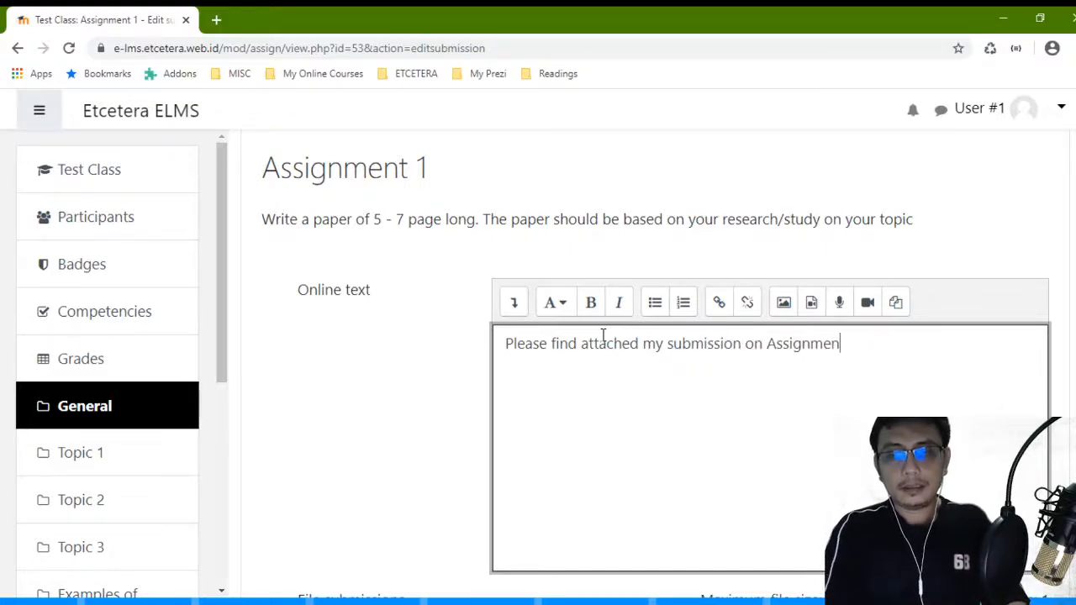
{"action": "type", "text": "t"}
Step: Review the entered online text and the file submissions area of the submission form
{"action": "scroll", "coordinate": [754, 337], "scroll_direction": "down", "scroll_amount": 3}
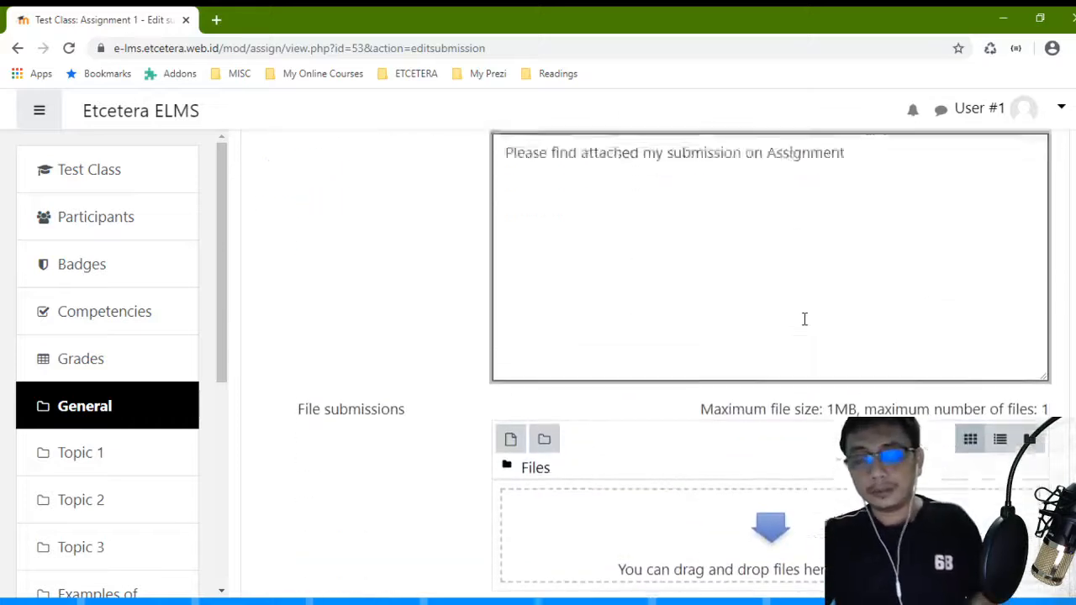
{"action": "scroll", "coordinate": [869, 310], "scroll_direction": "up", "scroll_amount": 2}
{"action": "left_click_drag", "start_coordinate": [896, 269], "coordinate": [373, 298]}
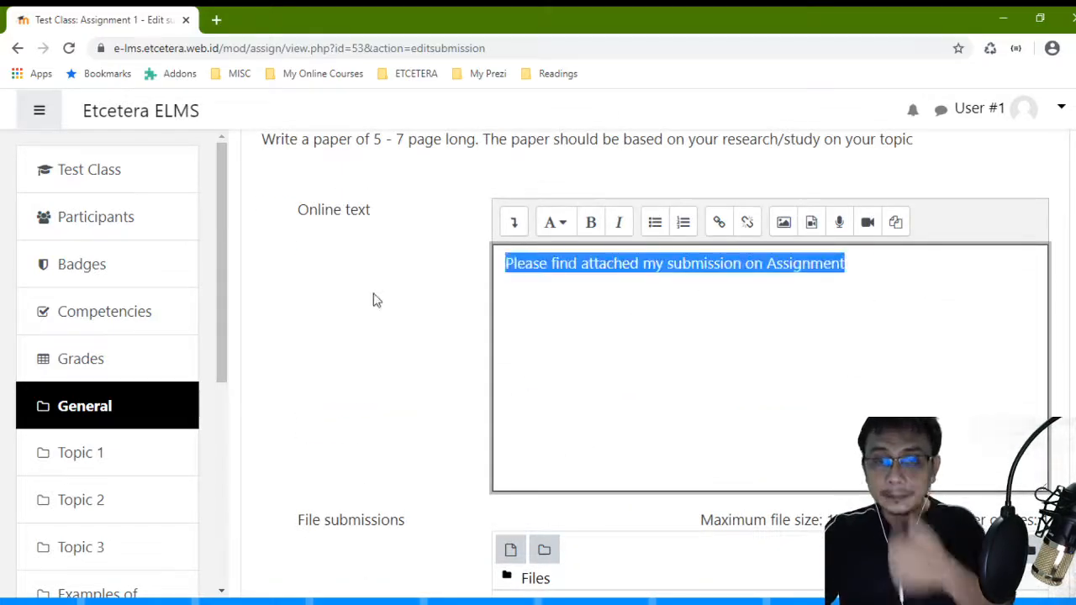
{"action": "left_click", "coordinate": [960, 317]}
{"action": "scroll", "coordinate": [960, 317], "scroll_direction": "up", "scroll_amount": 1}
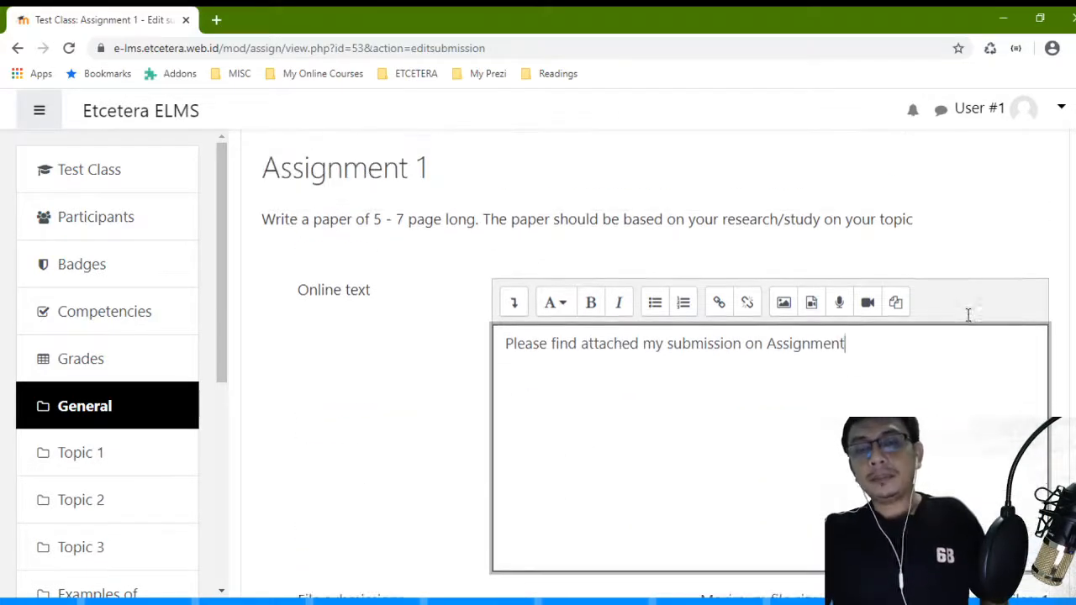
{"action": "scroll", "coordinate": [968, 320], "scroll_direction": "down", "scroll_amount": 2}
{"action": "scroll", "coordinate": [812, 347], "scroll_direction": "down", "scroll_amount": 2}
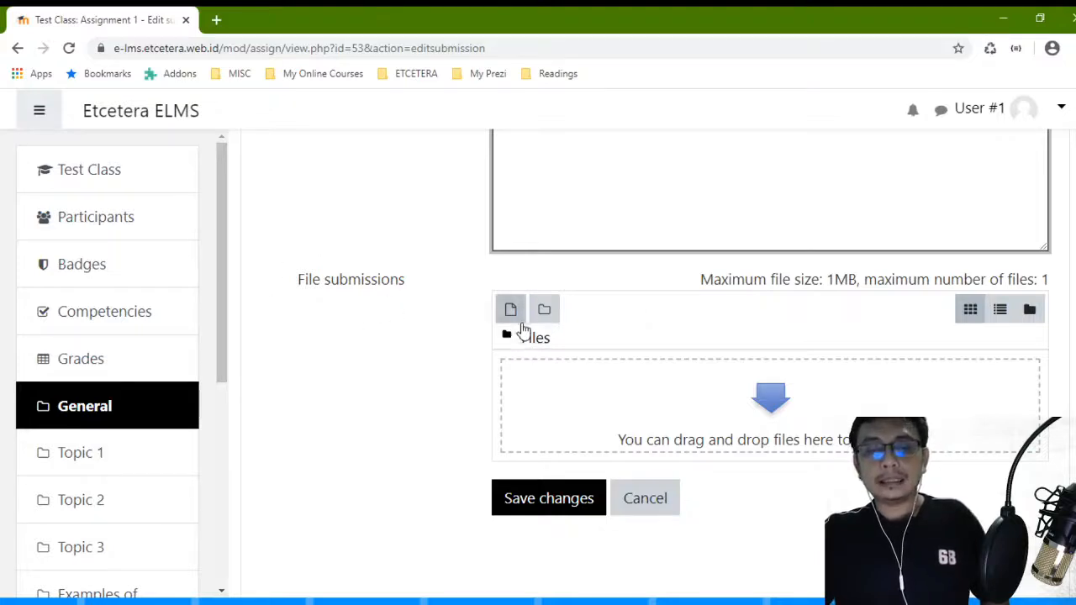
{"action": "scroll", "coordinate": [521, 329], "scroll_direction": "up", "scroll_amount": 2}
{"action": "left_click_drag", "start_coordinate": [949, 210], "coordinate": [426, 210]}
{"action": "left_click", "coordinate": [646, 286]}
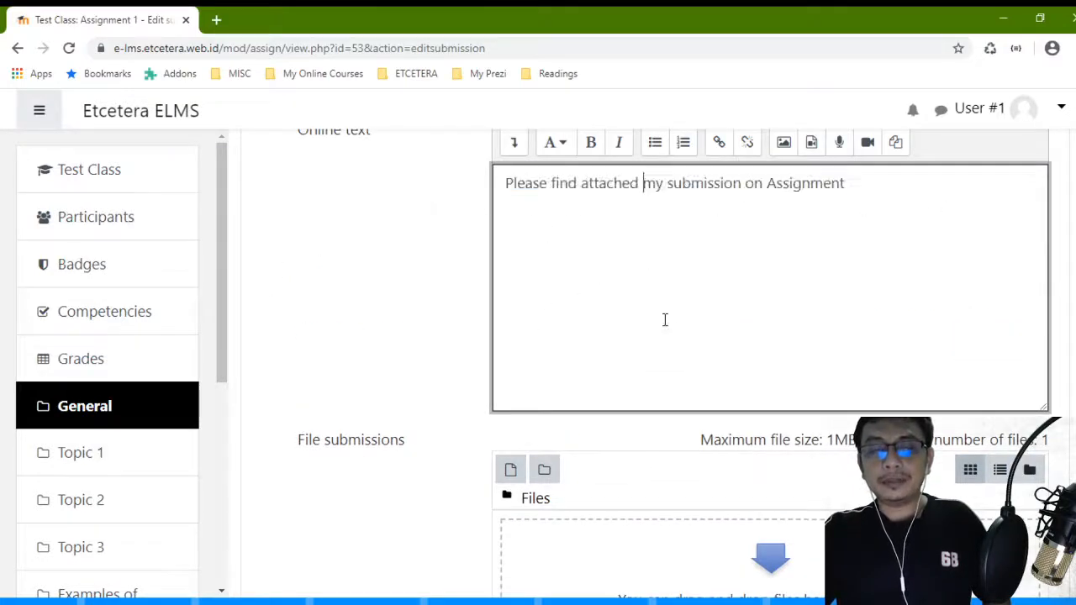
{"action": "scroll", "coordinate": [646, 286], "scroll_direction": "down", "scroll_amount": 4}
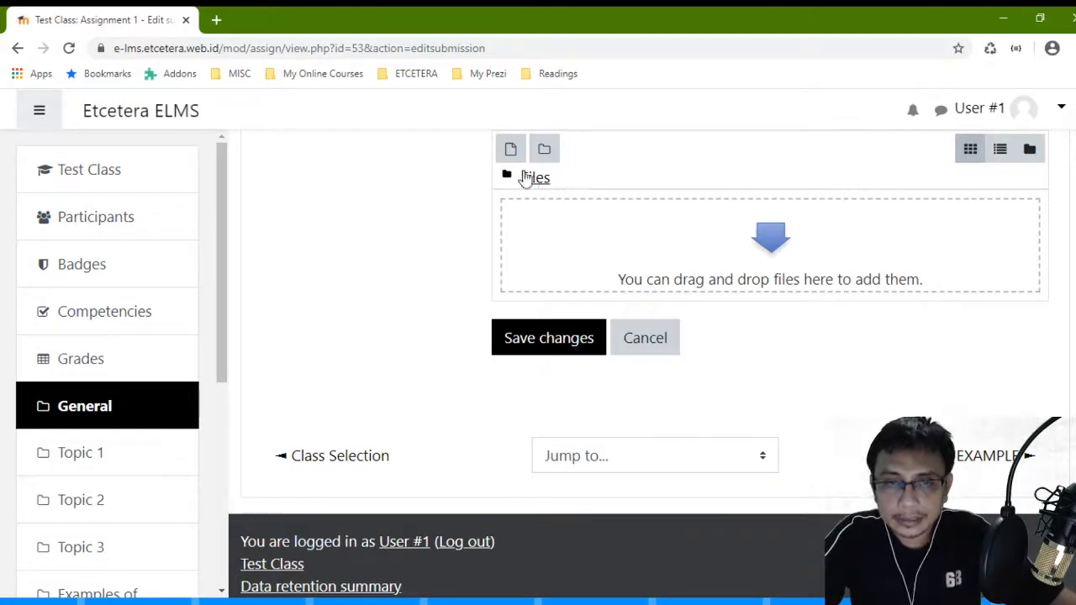
{"action": "left_click", "coordinate": [512, 151]}
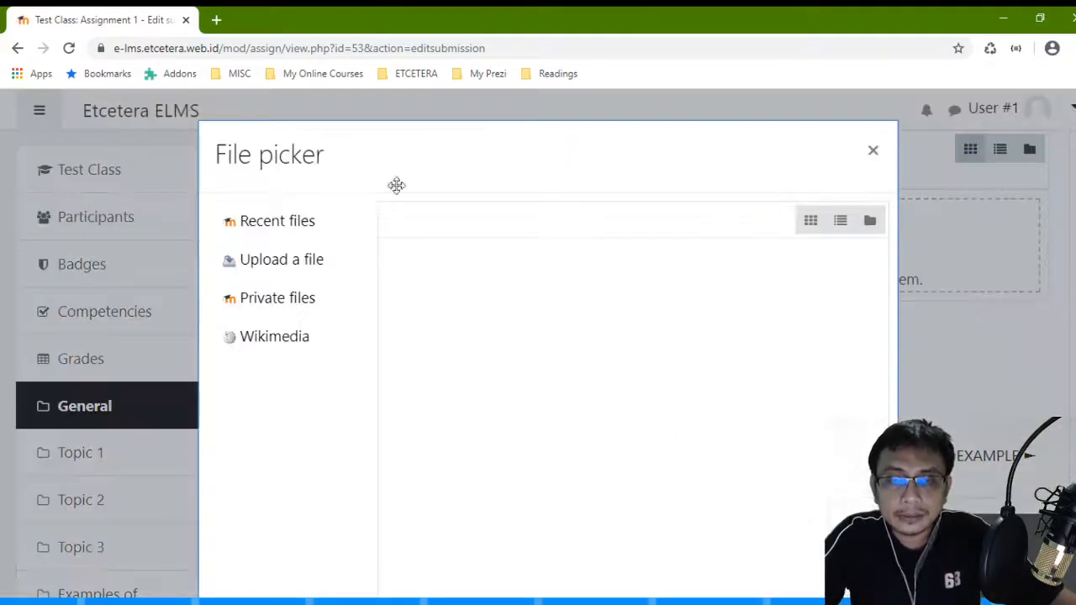
{"action": "left_click", "coordinate": [289, 269]}
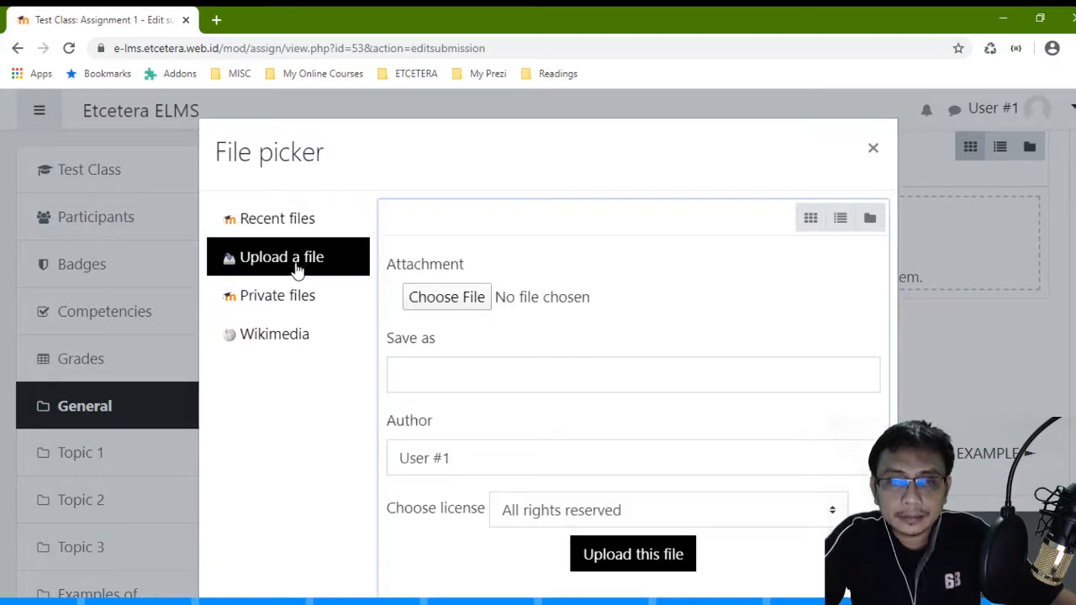
{"action": "left_click", "coordinate": [874, 149]}
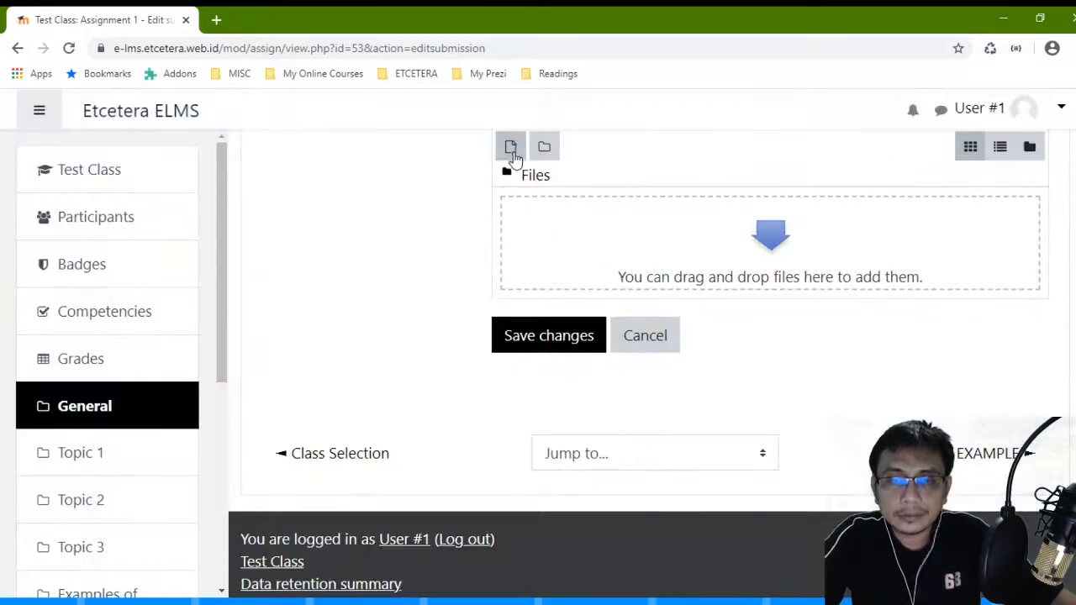
Step: Upload Lesson Plan Template.pdf from the computer as the file submission and save the submission
{"action": "scroll", "coordinate": [658, 240], "scroll_direction": "up", "scroll_amount": 1}
{"action": "scroll", "coordinate": [658, 240], "scroll_direction": "up", "scroll_amount": 1}
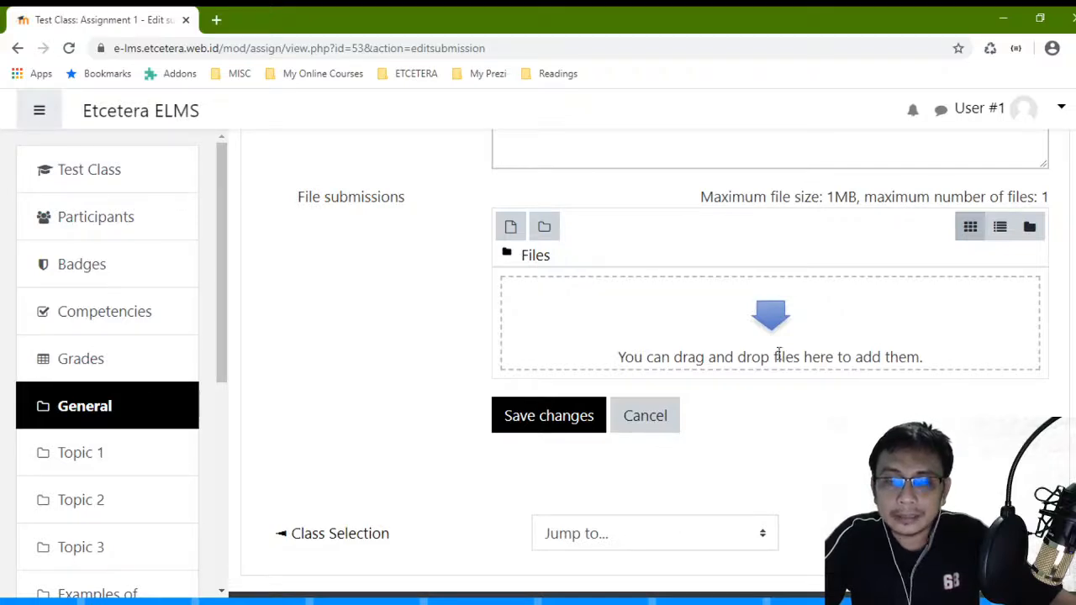
{"action": "left_click", "coordinate": [509, 231]}
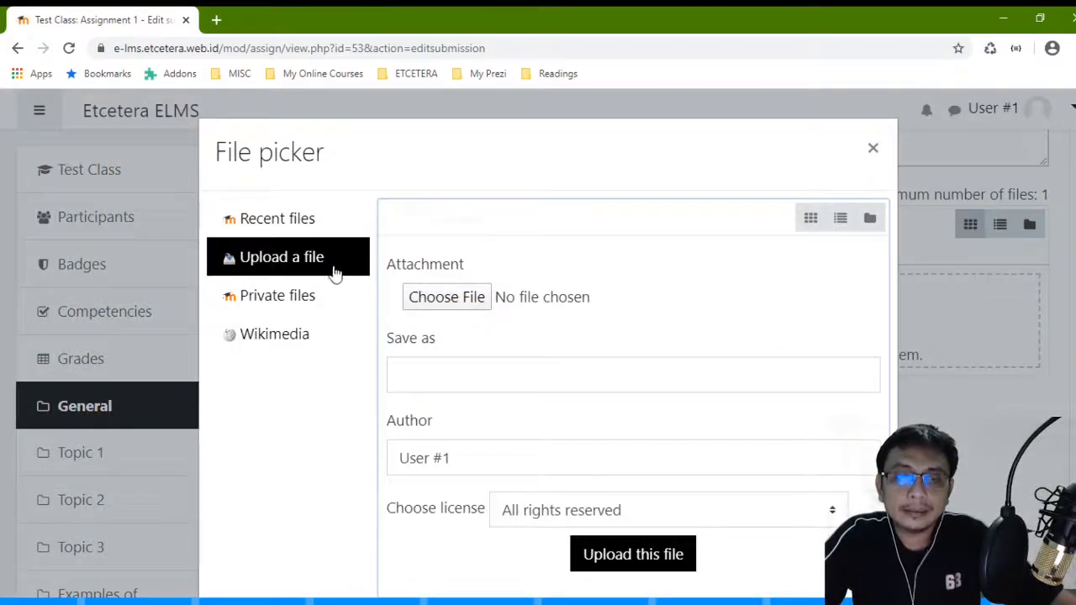
{"action": "left_click", "coordinate": [452, 303]}
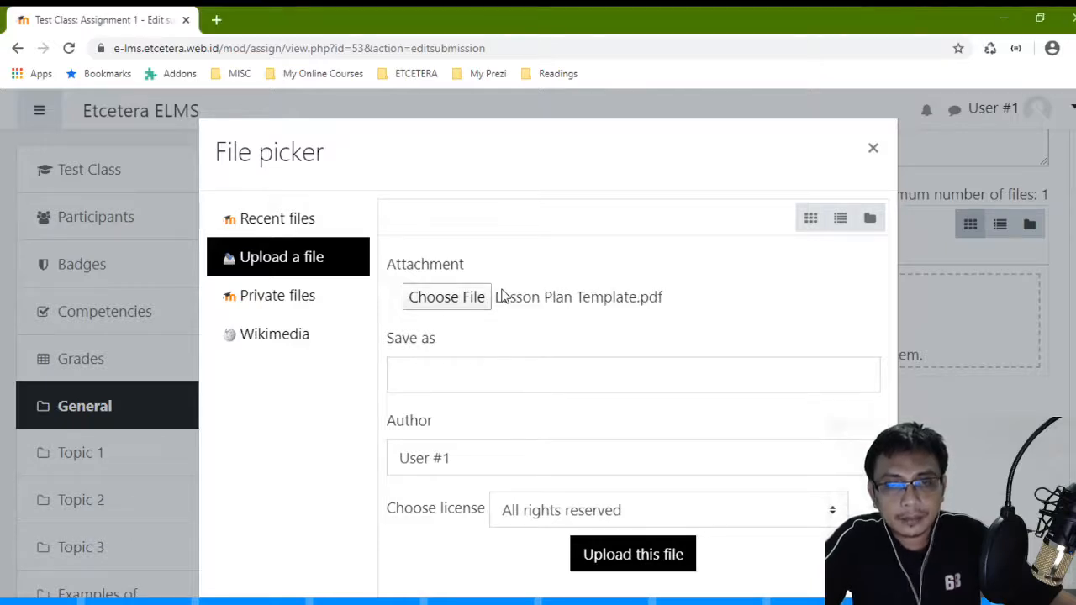
{"action": "left_click", "coordinate": [438, 368]}
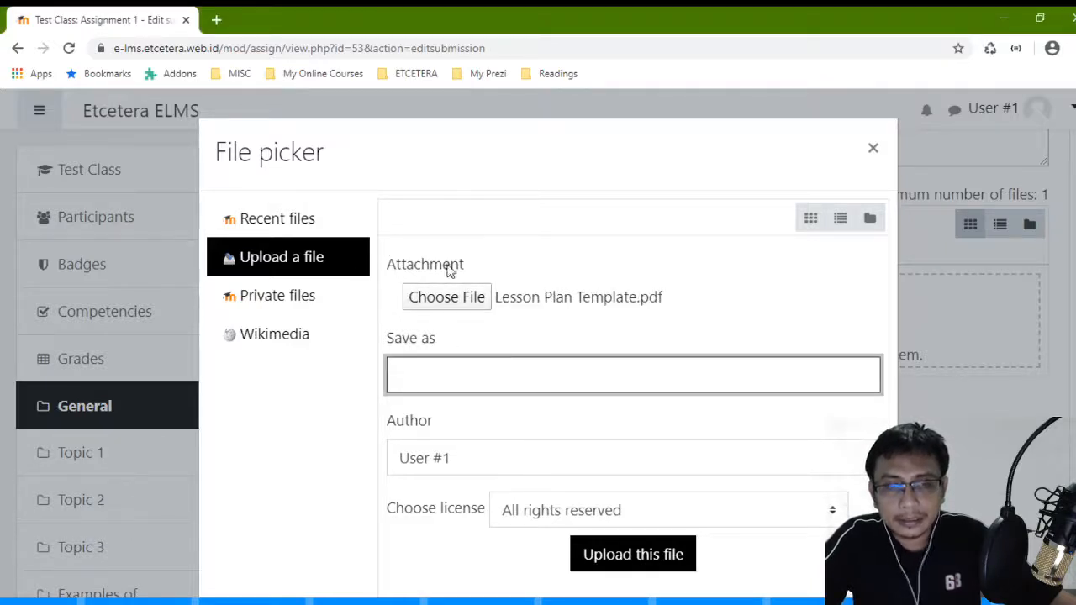
{"action": "left_click", "coordinate": [497, 452]}
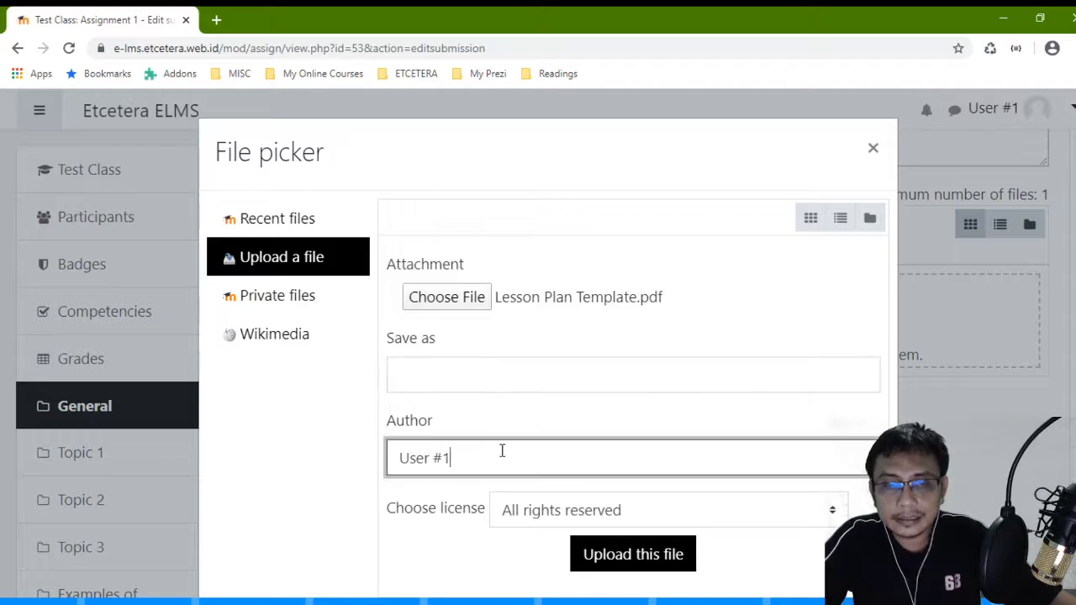
{"action": "left_click", "coordinate": [616, 558]}
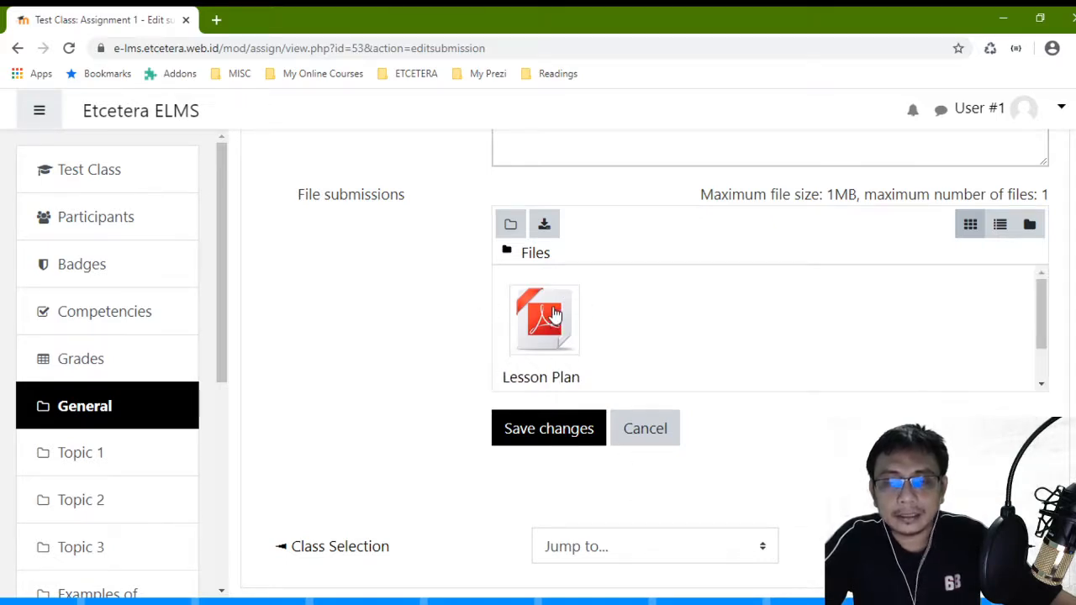
{"action": "left_click", "coordinate": [559, 433]}
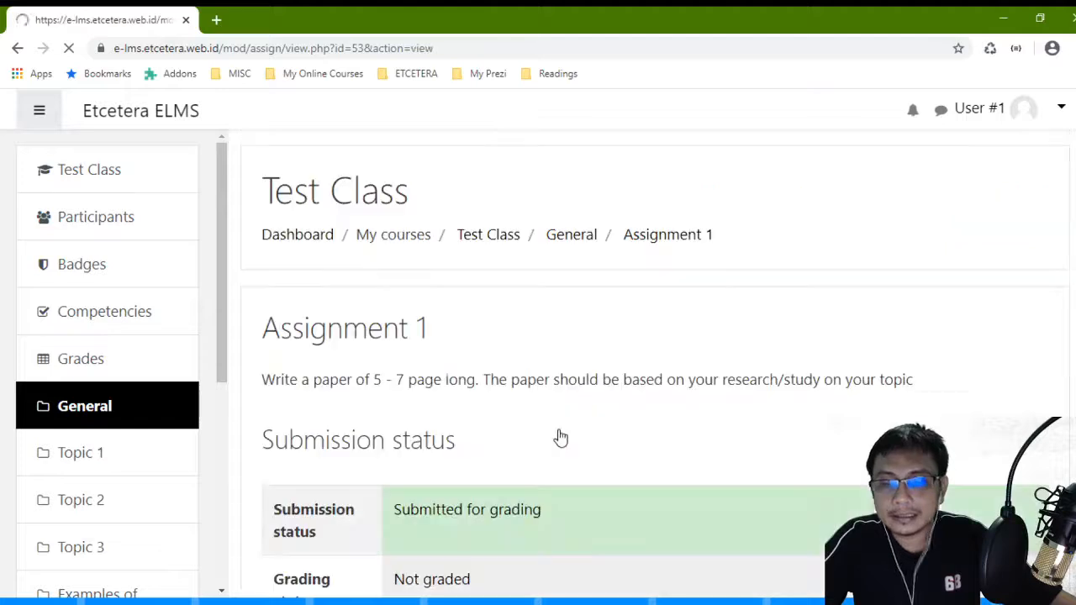
Step: Examine the submission status and grading status of the student's saved submission
{"action": "scroll", "coordinate": [559, 425], "scroll_direction": "down", "scroll_amount": 4}
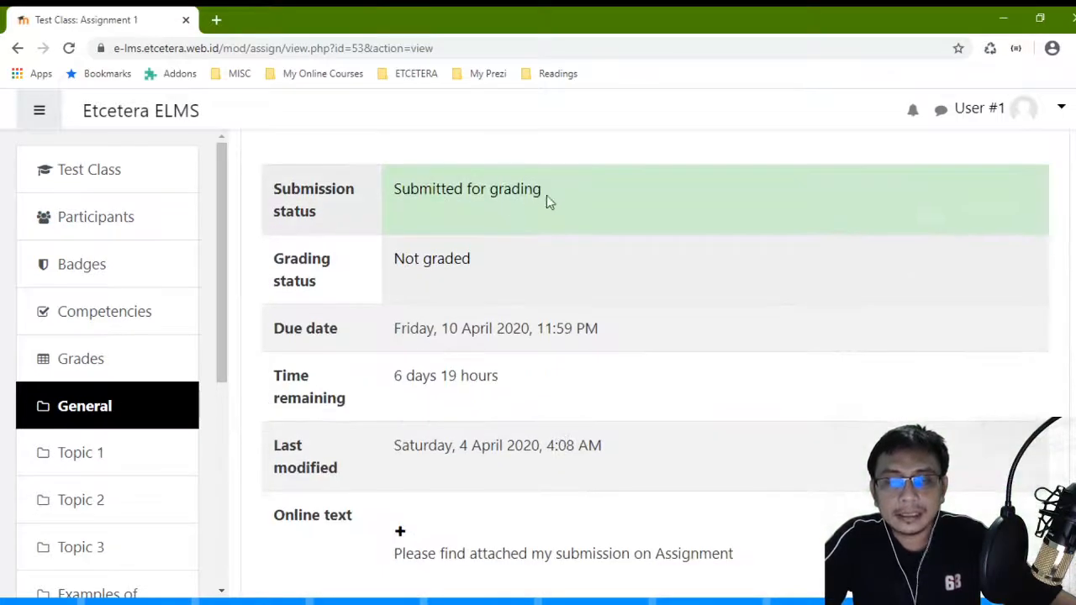
{"action": "left_click_drag", "start_coordinate": [553, 195], "coordinate": [395, 206]}
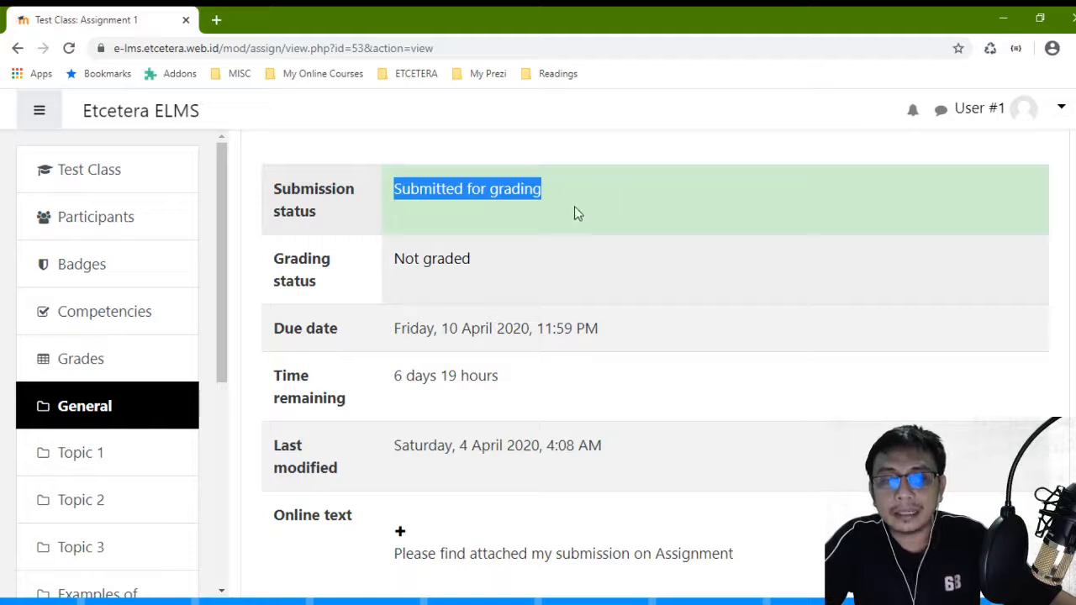
{"action": "left_click_drag", "start_coordinate": [472, 266], "coordinate": [419, 280]}
{"action": "left_click", "coordinate": [418, 280]}
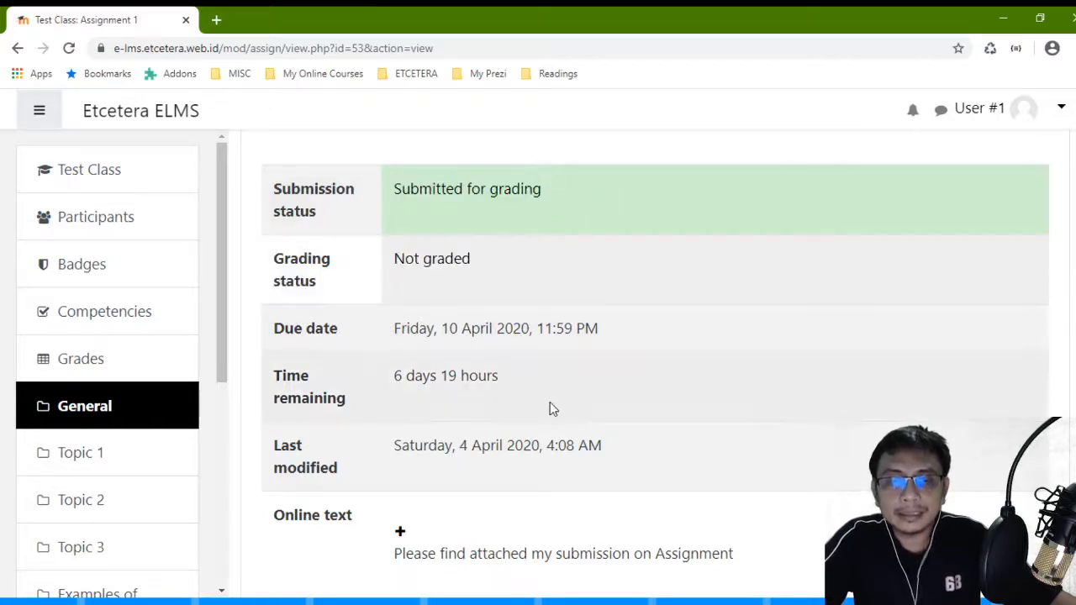
Step: Examine the submitted online text, the attached file and the options to edit or remove the submission
{"action": "scroll", "coordinate": [547, 398], "scroll_direction": "down", "scroll_amount": 2}
{"action": "scroll", "coordinate": [444, 401], "scroll_direction": "down", "scroll_amount": 2}
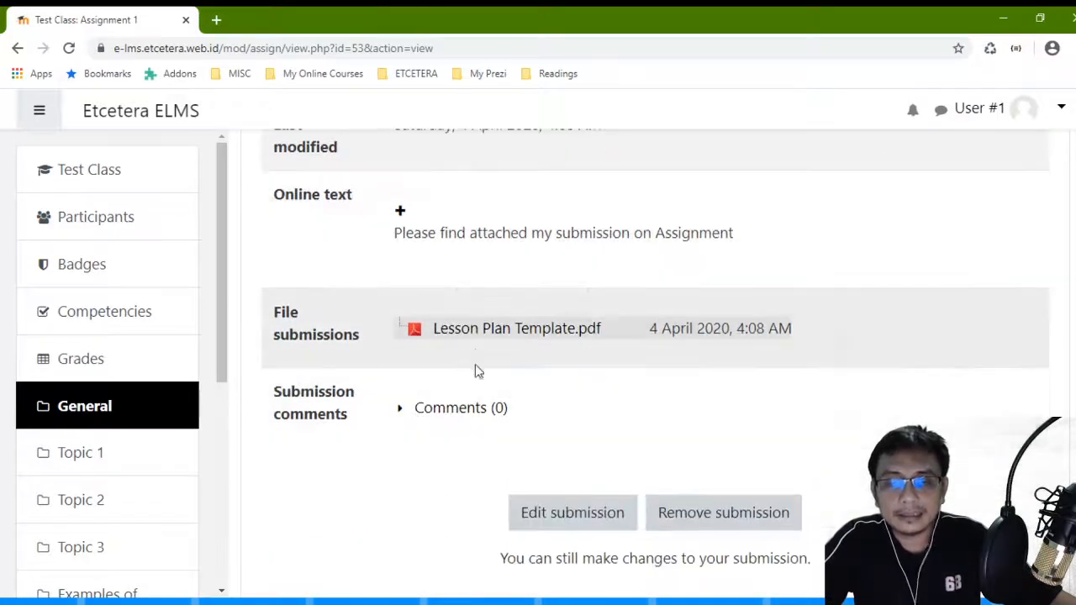
{"action": "scroll", "coordinate": [505, 485], "scroll_direction": "down", "scroll_amount": 2}
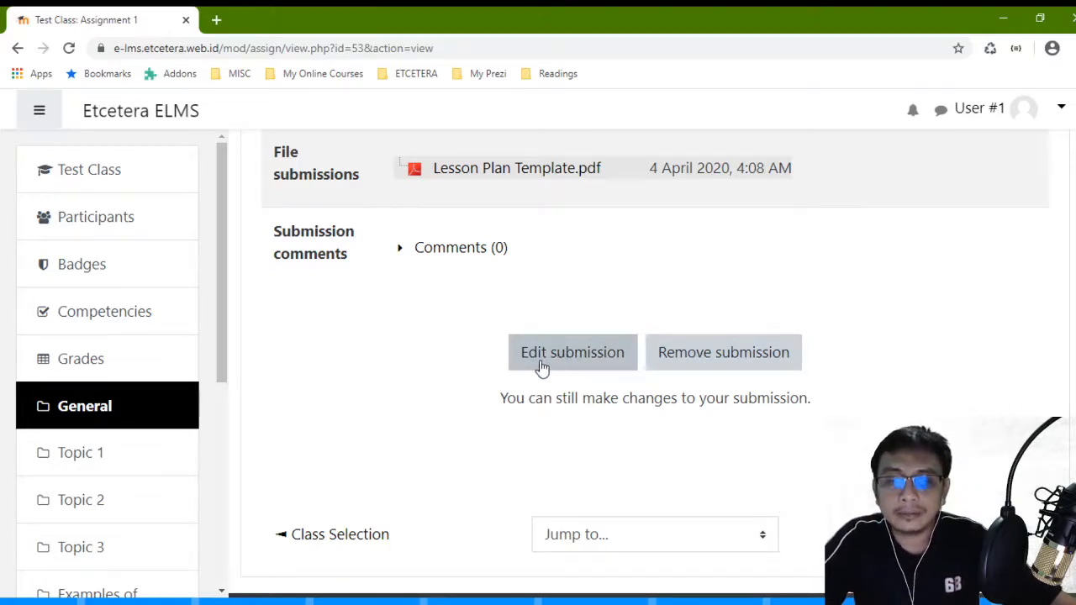
{"action": "scroll", "coordinate": [567, 364], "scroll_direction": "up", "scroll_amount": 2}
{"action": "scroll", "coordinate": [593, 286], "scroll_direction": "down", "scroll_amount": 3}
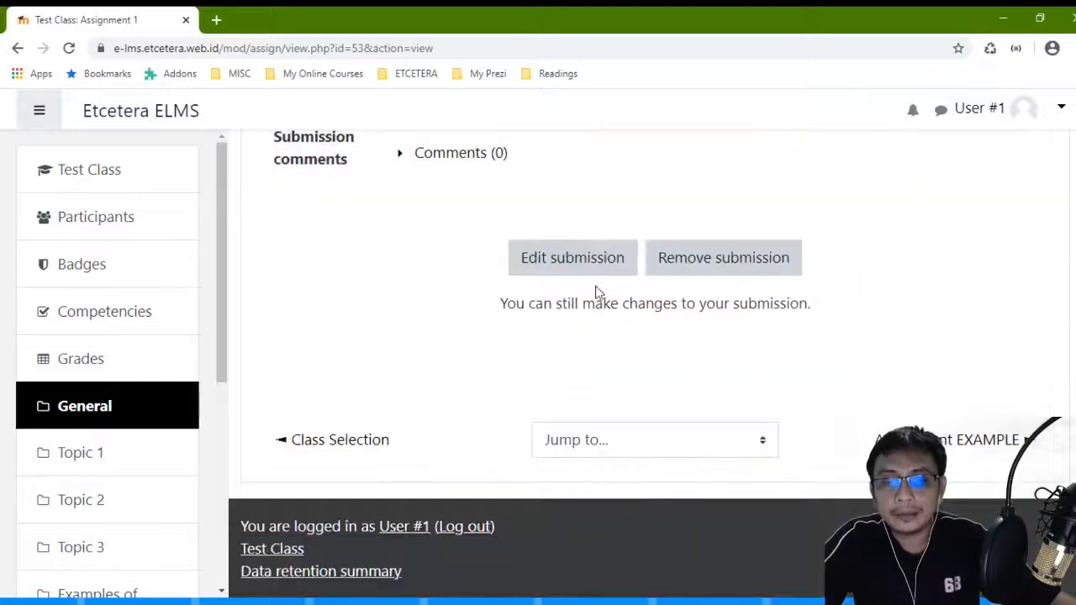
{"action": "scroll", "coordinate": [596, 281], "scroll_direction": "up", "scroll_amount": 6}
{"action": "scroll", "coordinate": [545, 261], "scroll_direction": "down", "scroll_amount": 5}
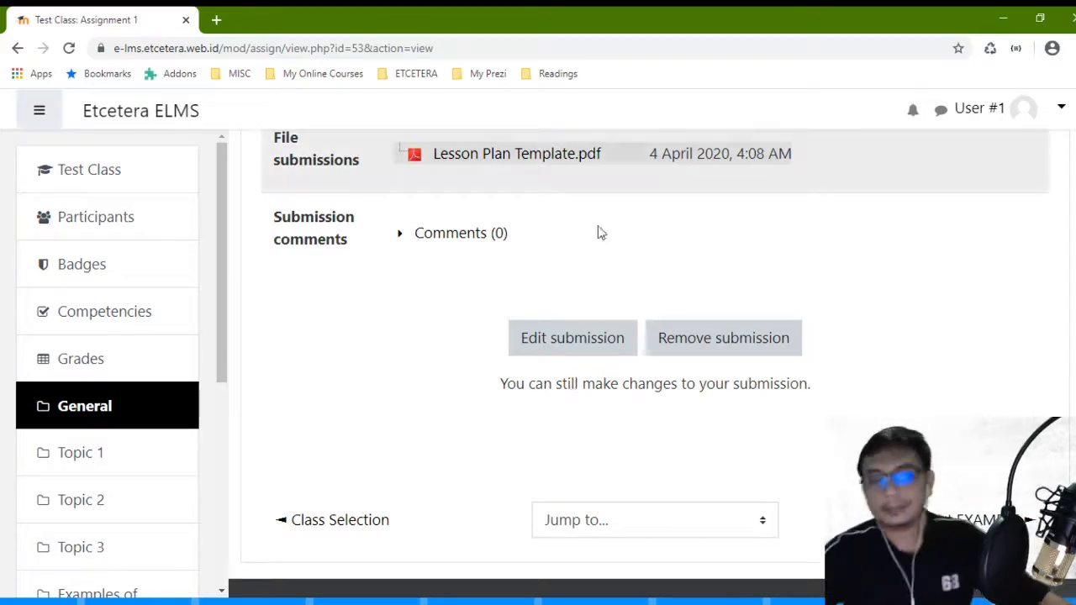
{"action": "scroll", "coordinate": [709, 339], "scroll_direction": "up", "scroll_amount": 10}
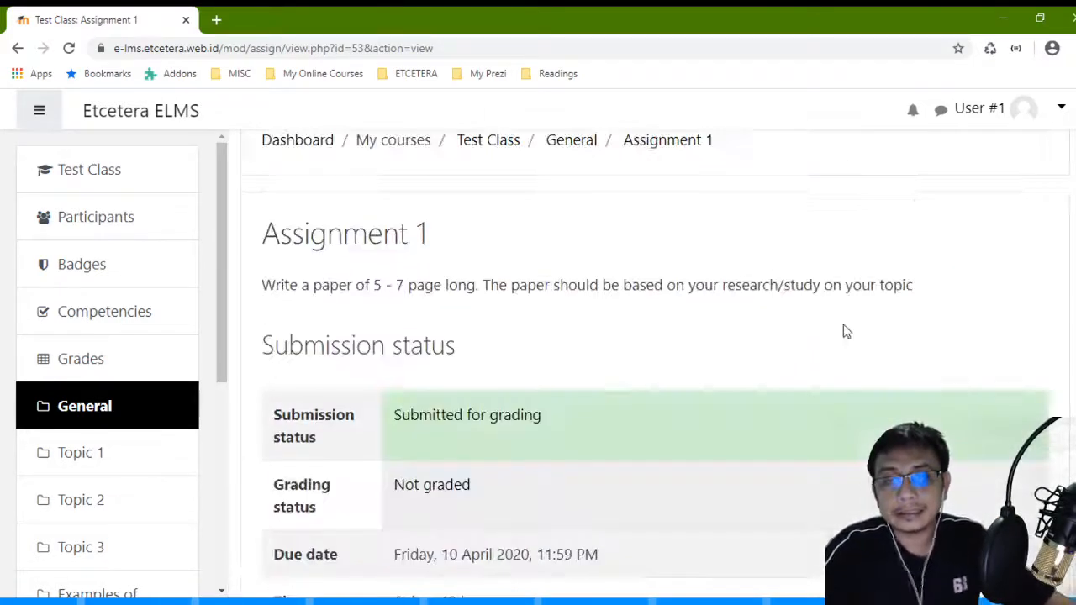
Step: Log out of the student account and log back in as the teacher with the saved username and password
{"action": "left_click", "coordinate": [1044, 118]}
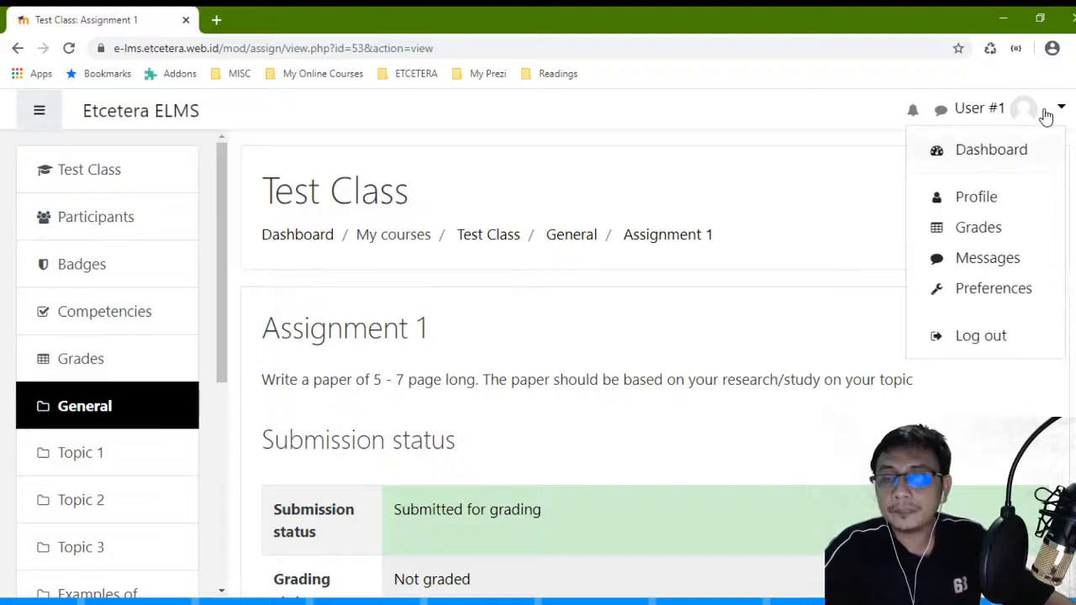
{"action": "left_click", "coordinate": [989, 336]}
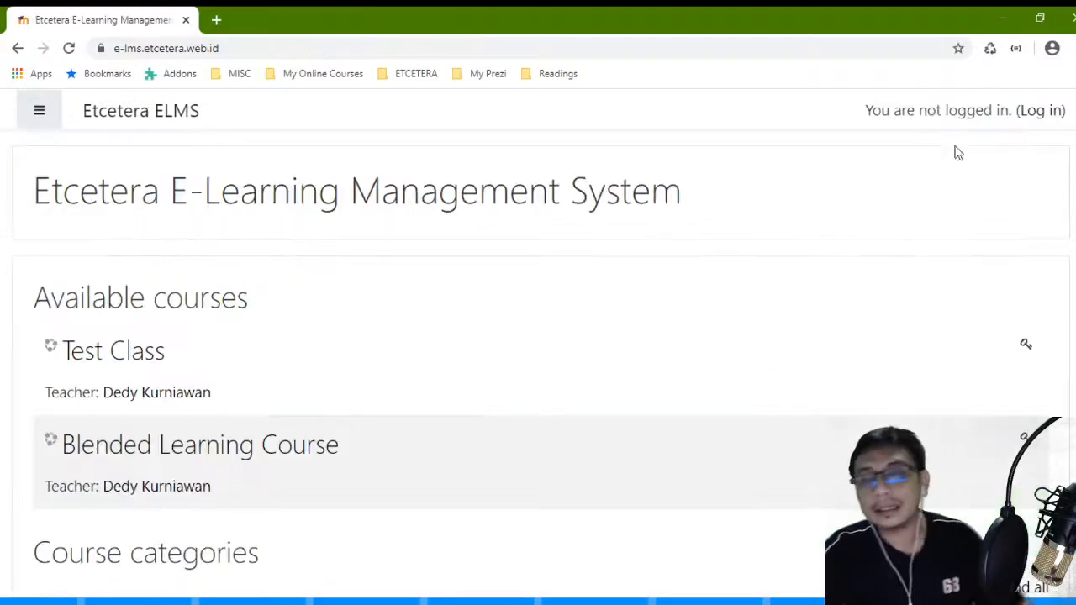
{"action": "left_click", "coordinate": [1042, 112]}
{"action": "left_click", "coordinate": [411, 462]}
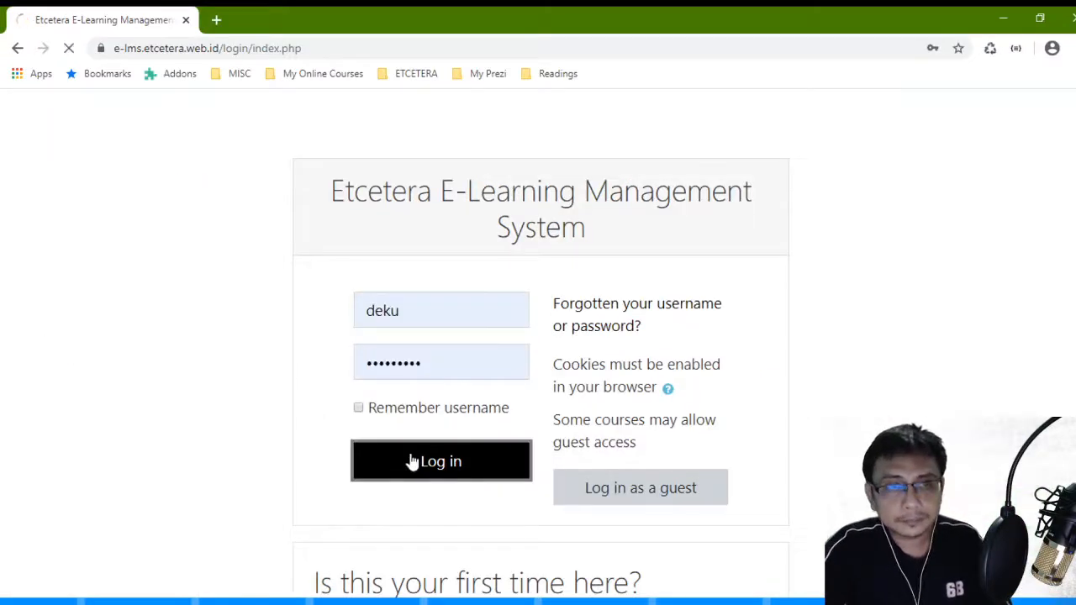
Step: Open Assignment 1 in the Test Class course
{"action": "left_click", "coordinate": [82, 405]}
{"action": "scroll", "coordinate": [101, 378], "scroll_direction": "down", "scroll_amount": 3}
{"action": "scroll", "coordinate": [452, 384], "scroll_direction": "down", "scroll_amount": 2}
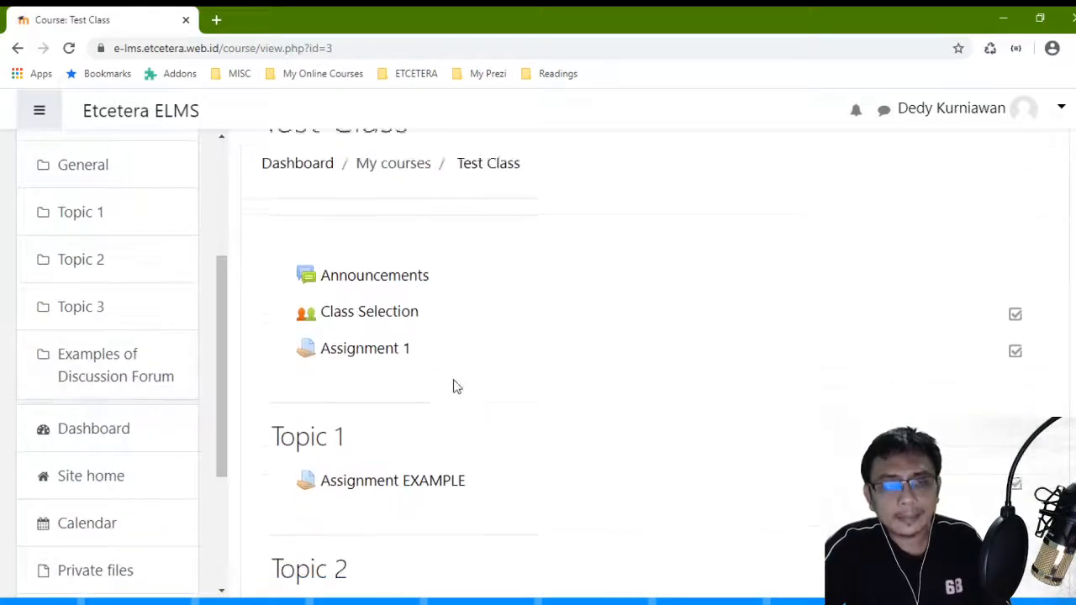
{"action": "left_click", "coordinate": [362, 266]}
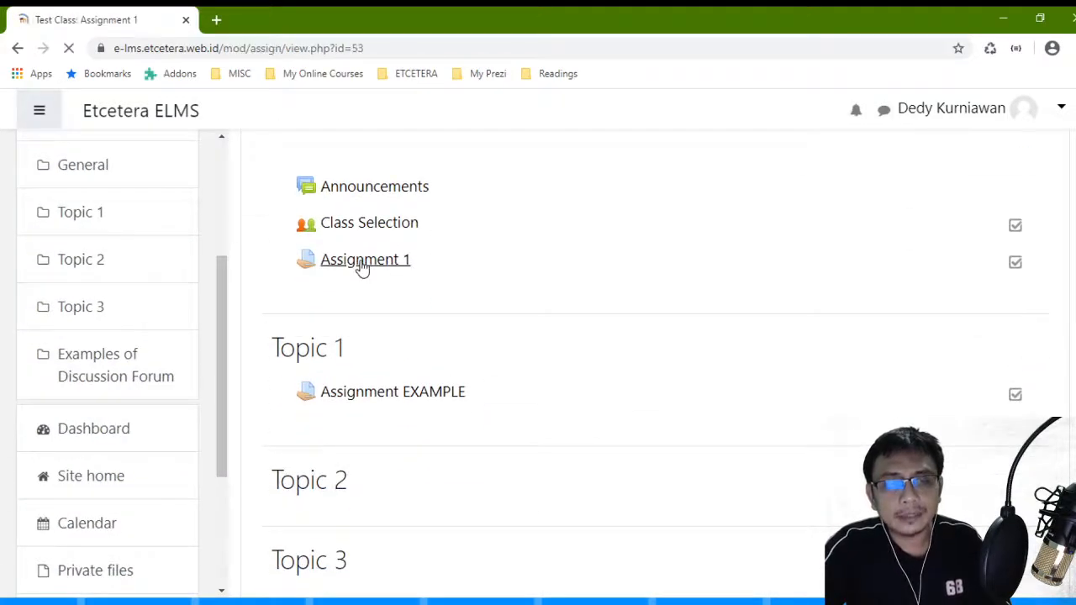
Step: Examine the Assignment 1 grading summary for participants, submitted work, work needing grading, due date and time remaining
{"action": "scroll", "coordinate": [383, 277], "scroll_direction": "down", "scroll_amount": 3}
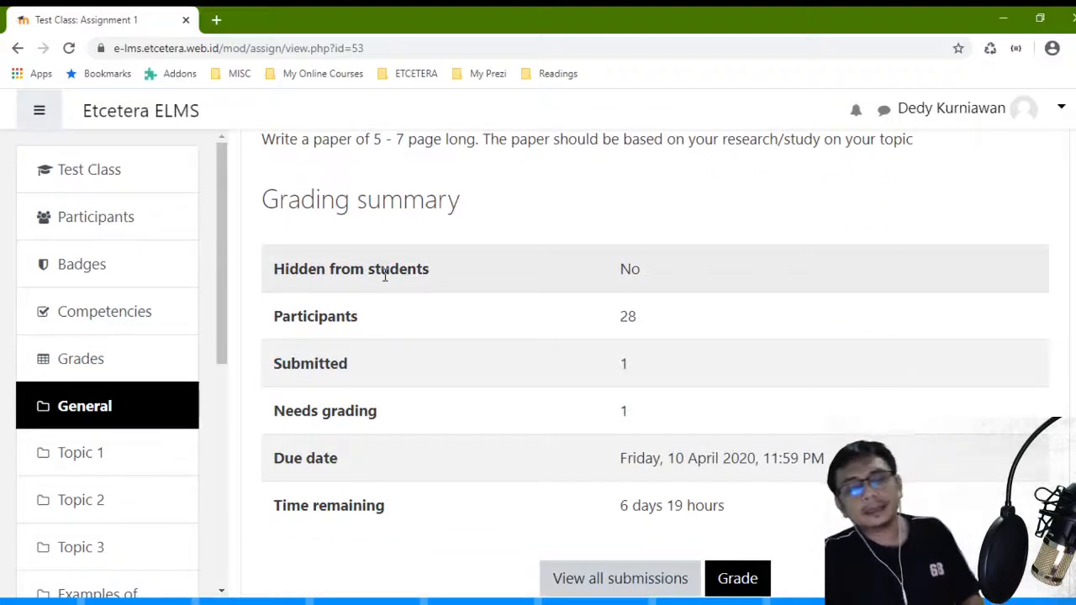
{"action": "scroll", "coordinate": [374, 273], "scroll_direction": "down", "scroll_amount": 1}
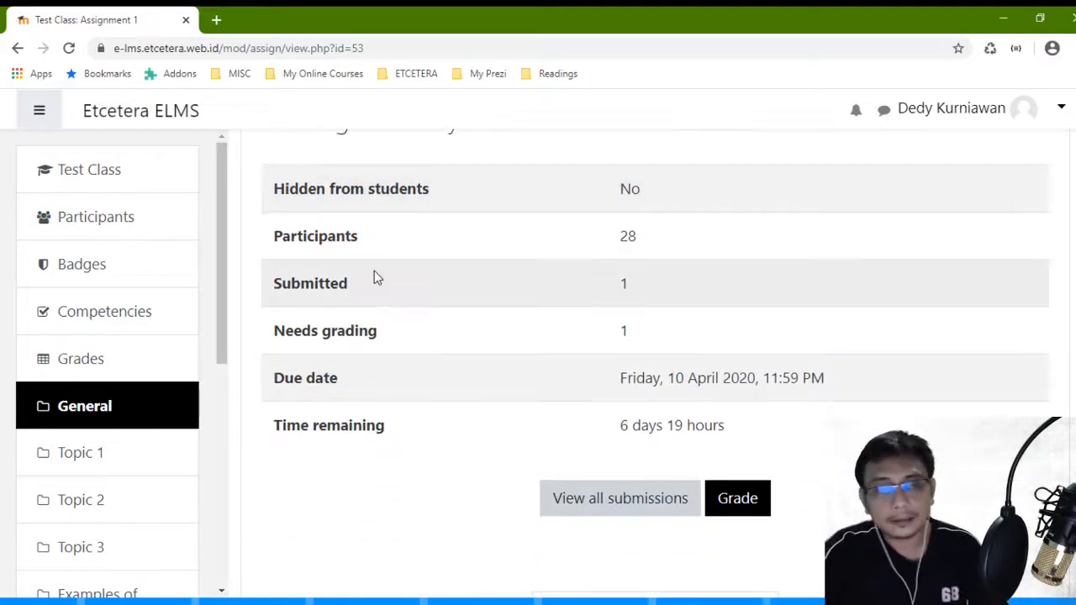
{"action": "left_click_drag", "start_coordinate": [639, 237], "coordinate": [629, 237]}
{"action": "left_click", "coordinate": [624, 241]}
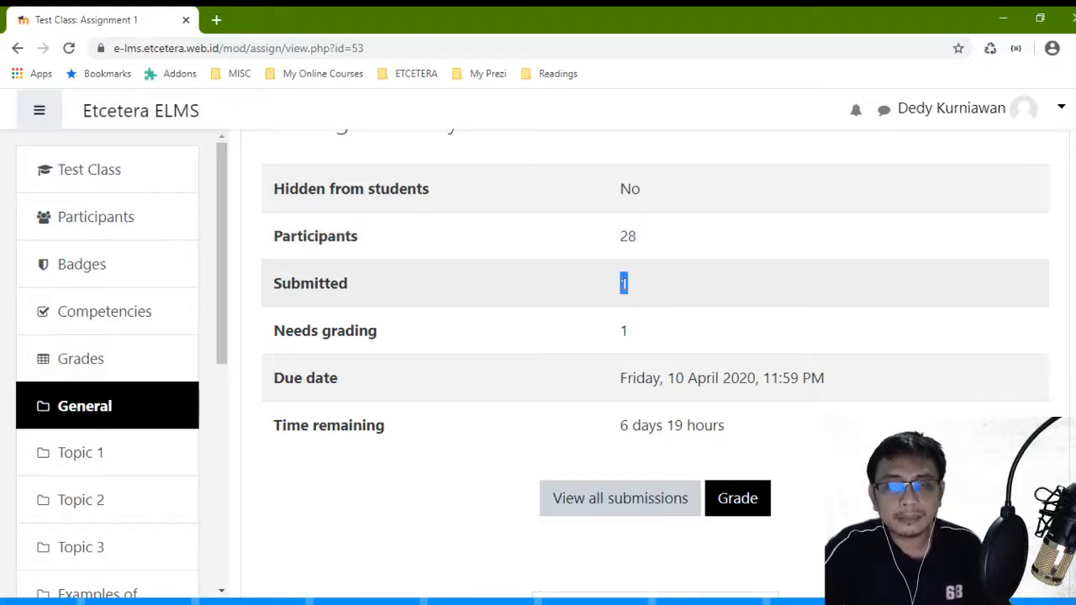
{"action": "left_click_drag", "start_coordinate": [636, 336], "coordinate": [610, 329]}
{"action": "left_click", "coordinate": [693, 334]}
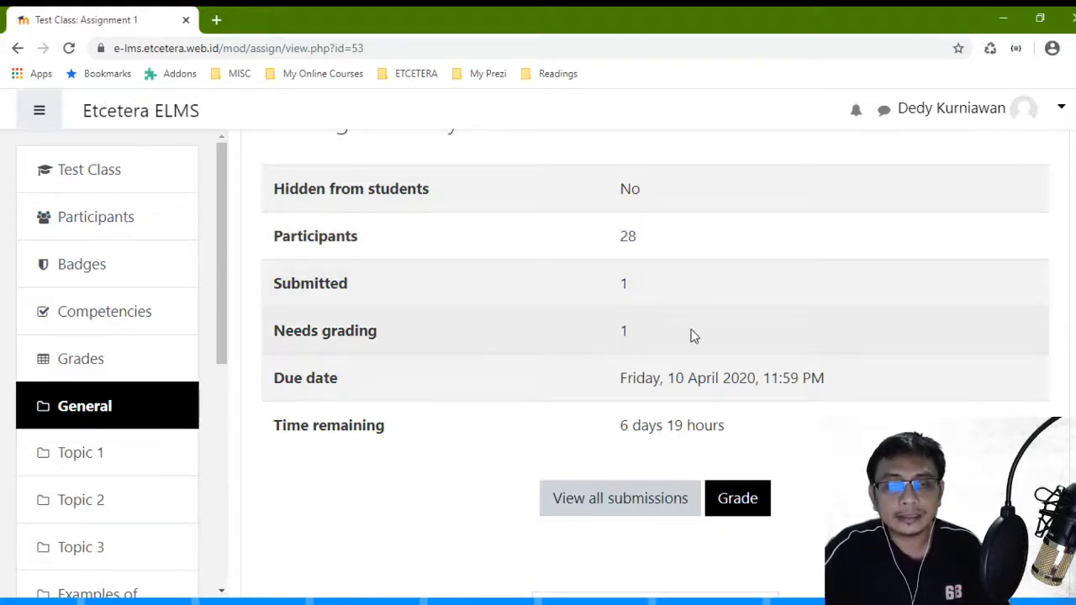
{"action": "scroll", "coordinate": [613, 364], "scroll_direction": "down", "scroll_amount": 2}
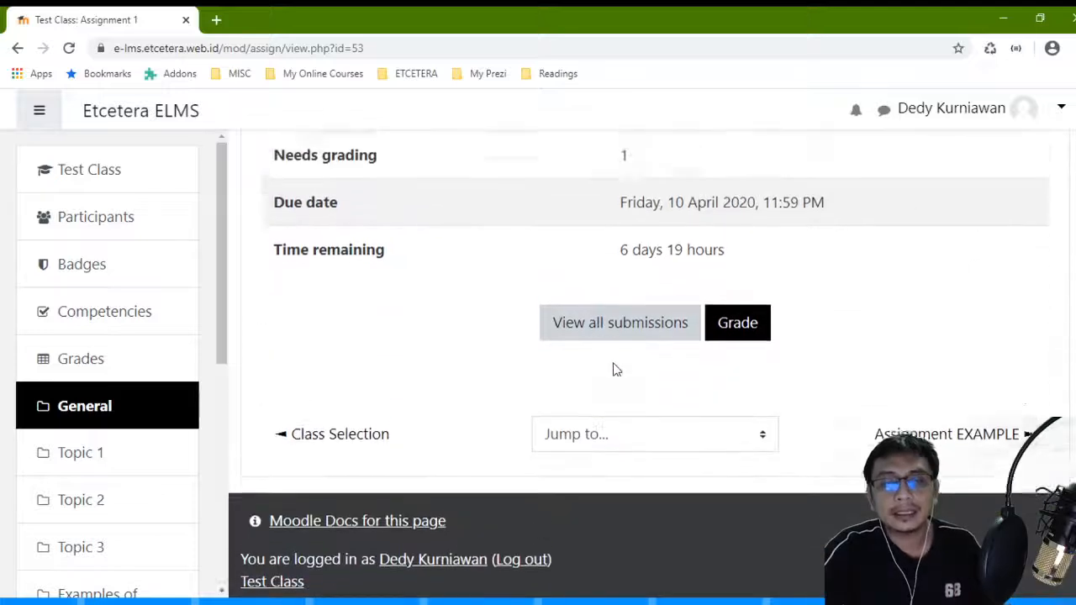
{"action": "scroll", "coordinate": [612, 370], "scroll_direction": "up", "scroll_amount": 2}
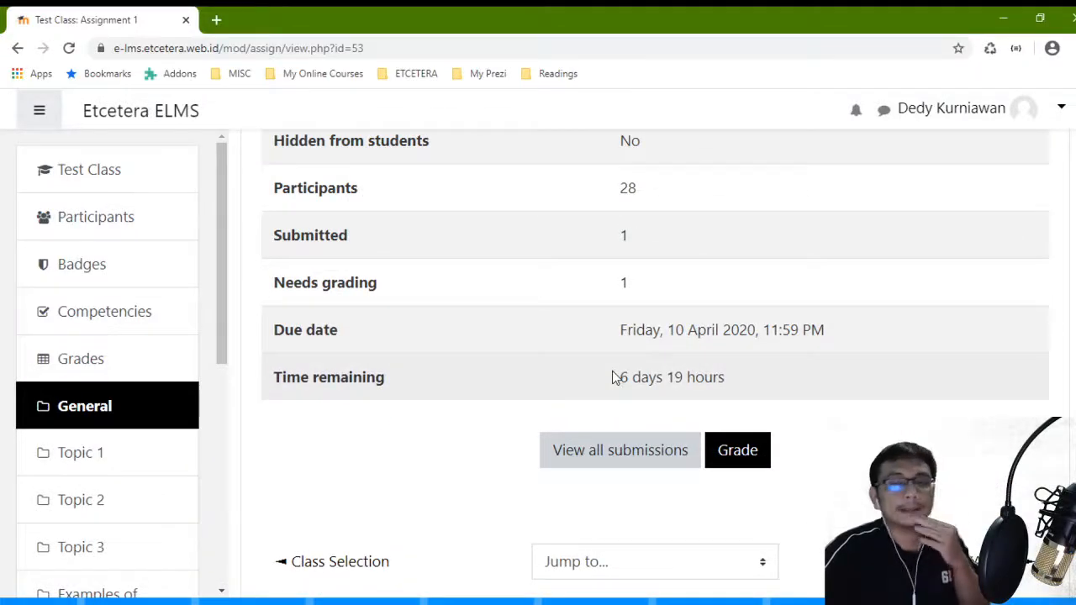
{"action": "scroll", "coordinate": [613, 378], "scroll_direction": "down", "scroll_amount": 2}
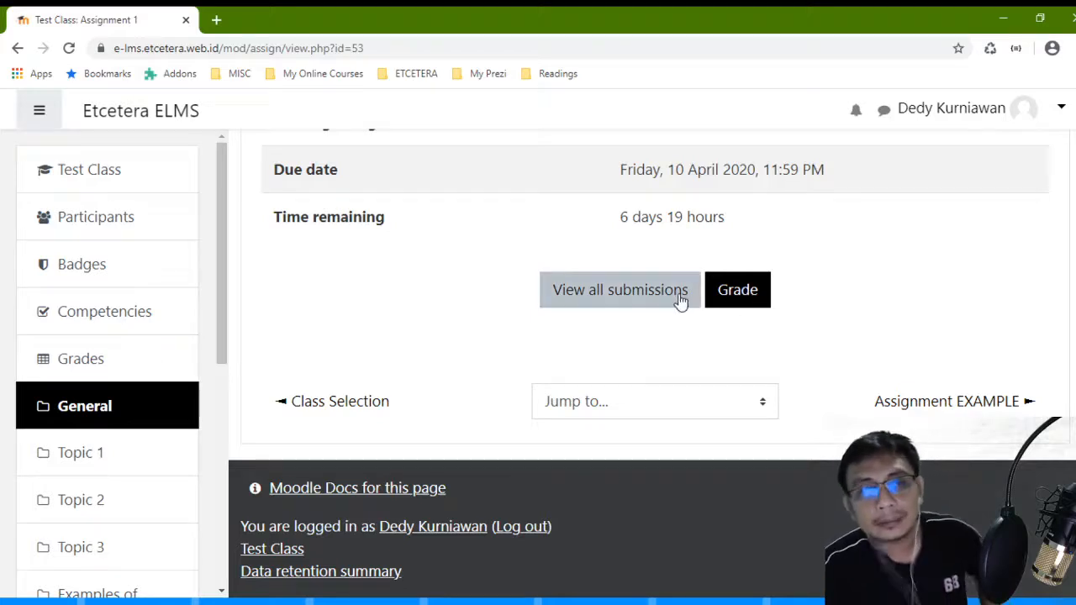
Step: Open the list of all Assignment 1 submissions and review the students' submission statuses
{"action": "left_click", "coordinate": [628, 295]}
{"action": "scroll", "coordinate": [629, 296], "scroll_direction": "down", "scroll_amount": 3}
{"action": "scroll", "coordinate": [628, 296], "scroll_direction": "down", "scroll_amount": 8}
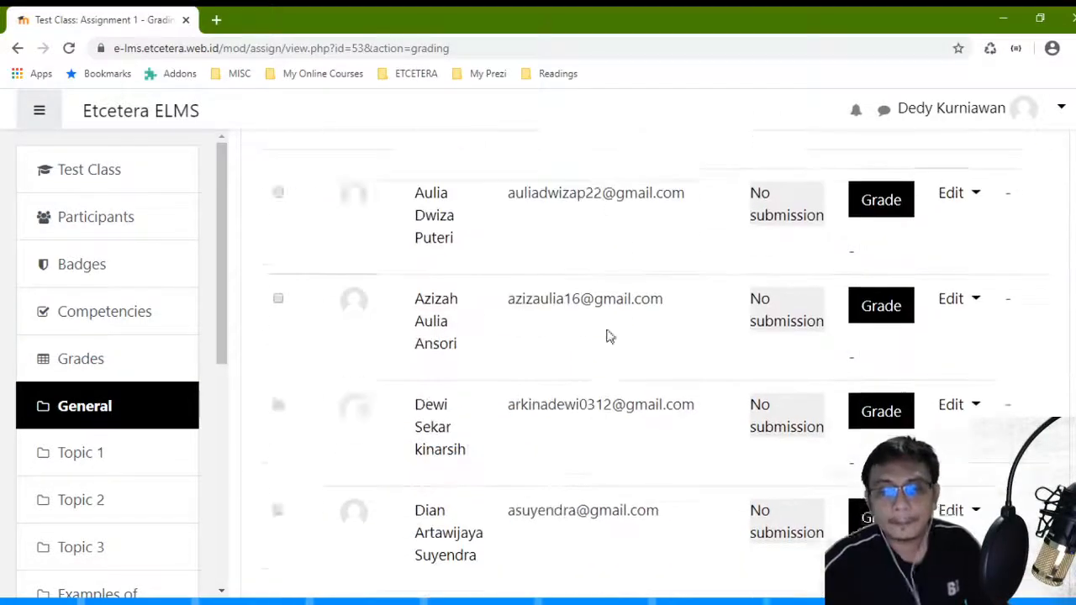
{"action": "scroll", "coordinate": [612, 370], "scroll_direction": "up", "scroll_amount": 15}
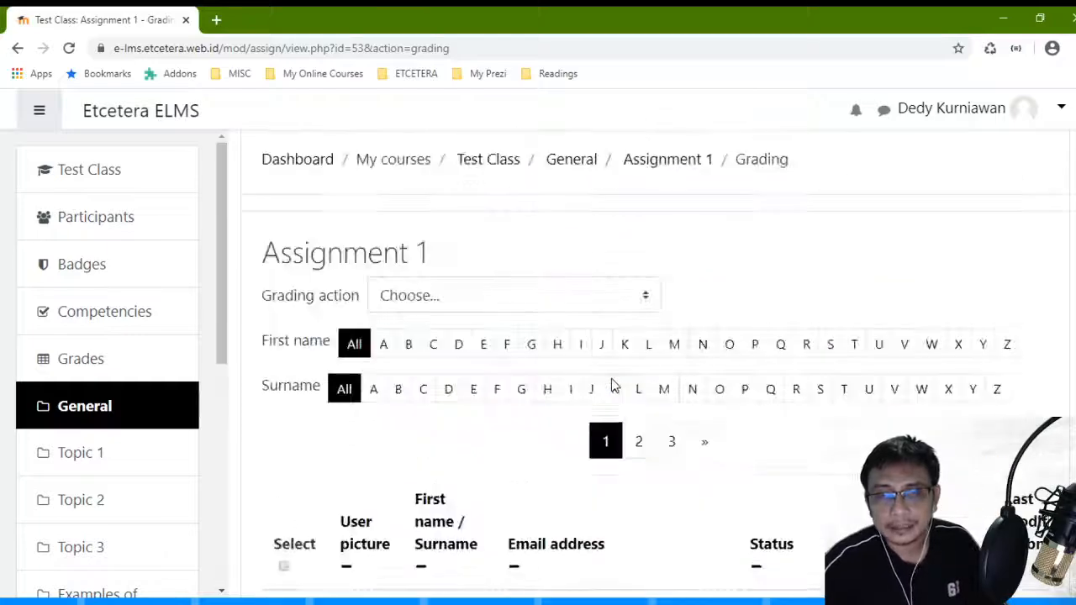
{"action": "scroll", "coordinate": [613, 385], "scroll_direction": "down", "scroll_amount": 2}
{"action": "scroll", "coordinate": [613, 385], "scroll_direction": "up", "scroll_amount": 1}
{"action": "scroll", "coordinate": [613, 385], "scroll_direction": "down", "scroll_amount": 3}
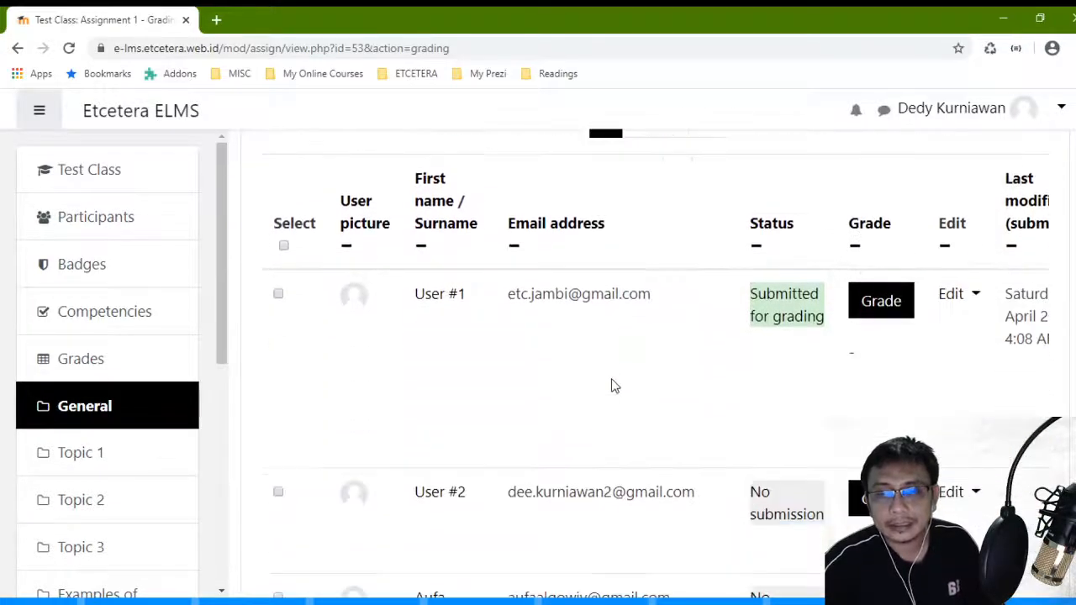
Step: Filter the submissions list by Submitted in the grading table options
{"action": "scroll", "coordinate": [789, 311], "scroll_direction": "down", "scroll_amount": 20}
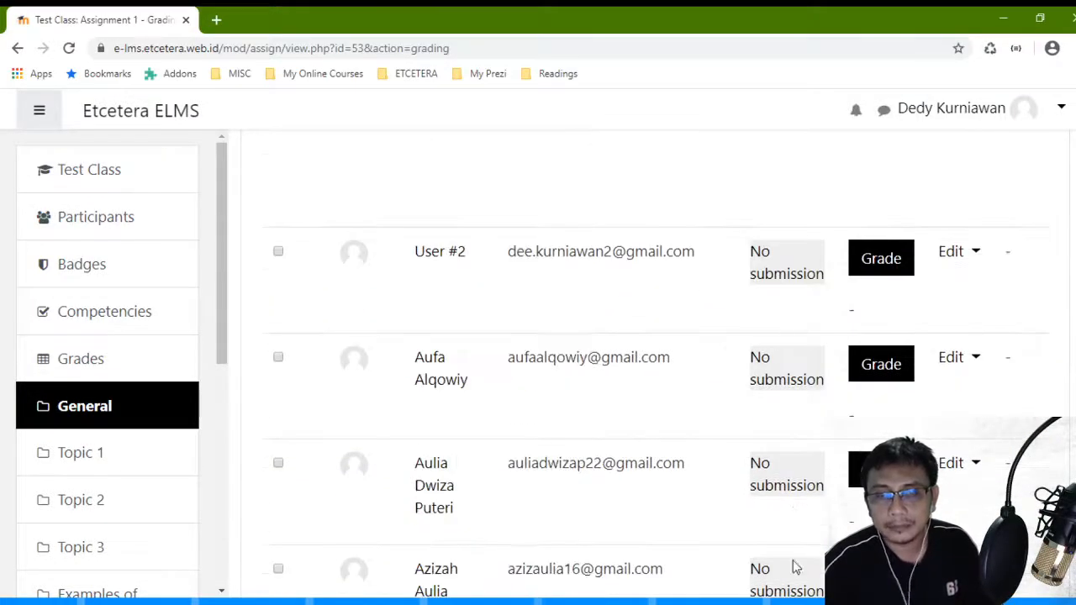
{"action": "scroll", "coordinate": [728, 435], "scroll_direction": "up", "scroll_amount": 1}
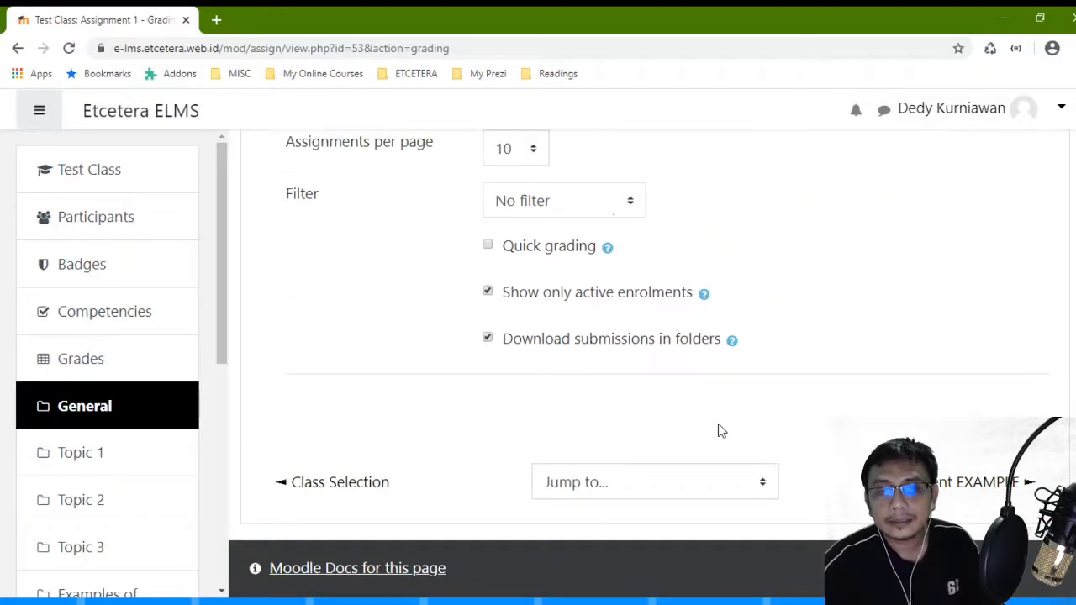
{"action": "left_click", "coordinate": [632, 204]}
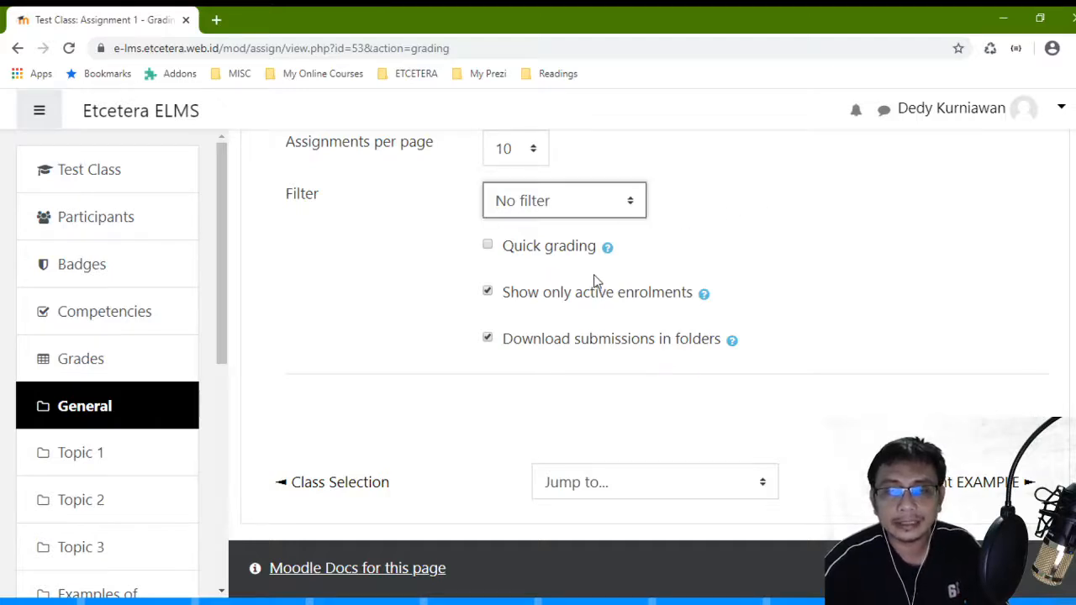
{"action": "key", "text": "s"}
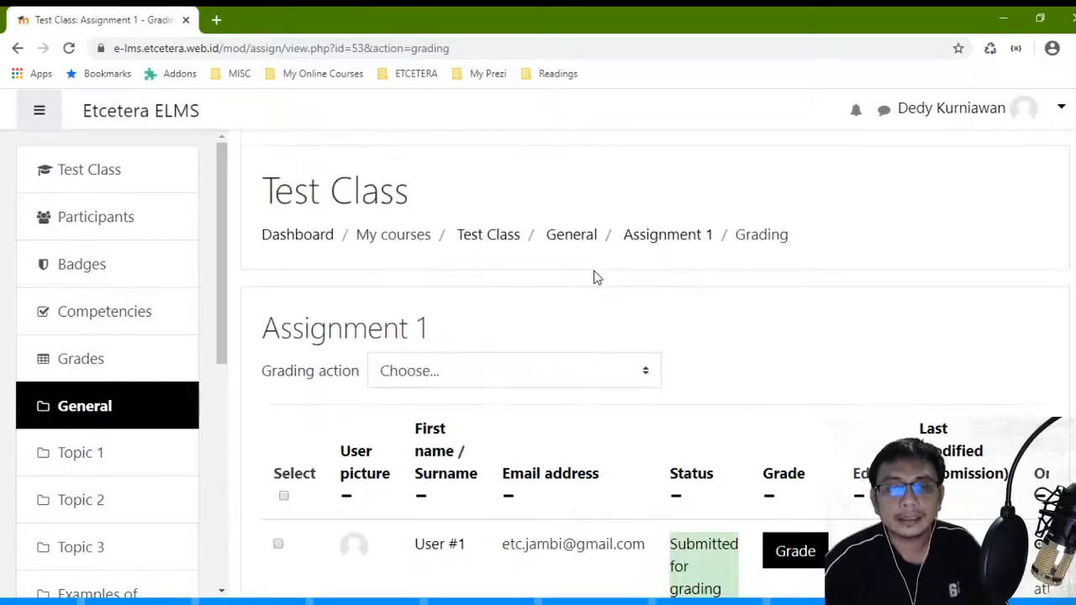
Step: Examine the edit actions available for the student's submission in the filtered grading table
{"action": "scroll", "coordinate": [593, 278], "scroll_direction": "down", "scroll_amount": 3}
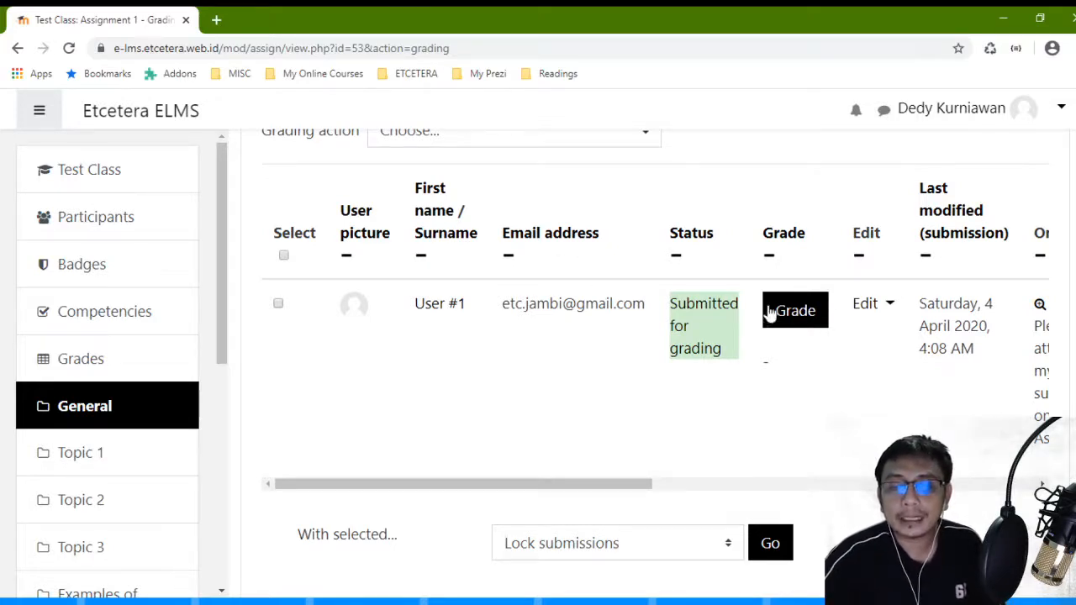
{"action": "left_click", "coordinate": [890, 305]}
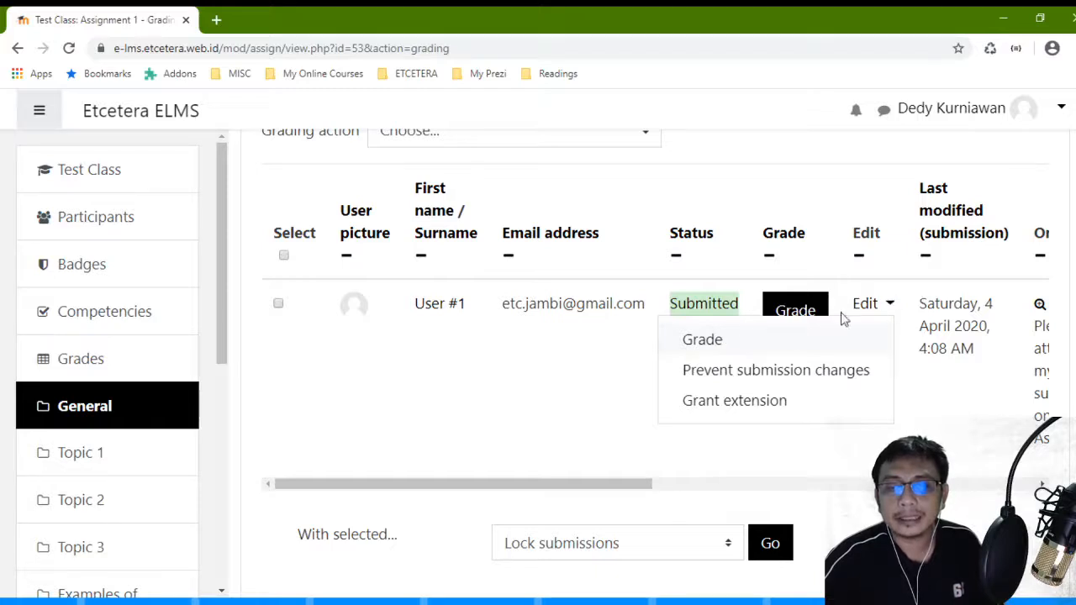
{"action": "left_click", "coordinate": [889, 306]}
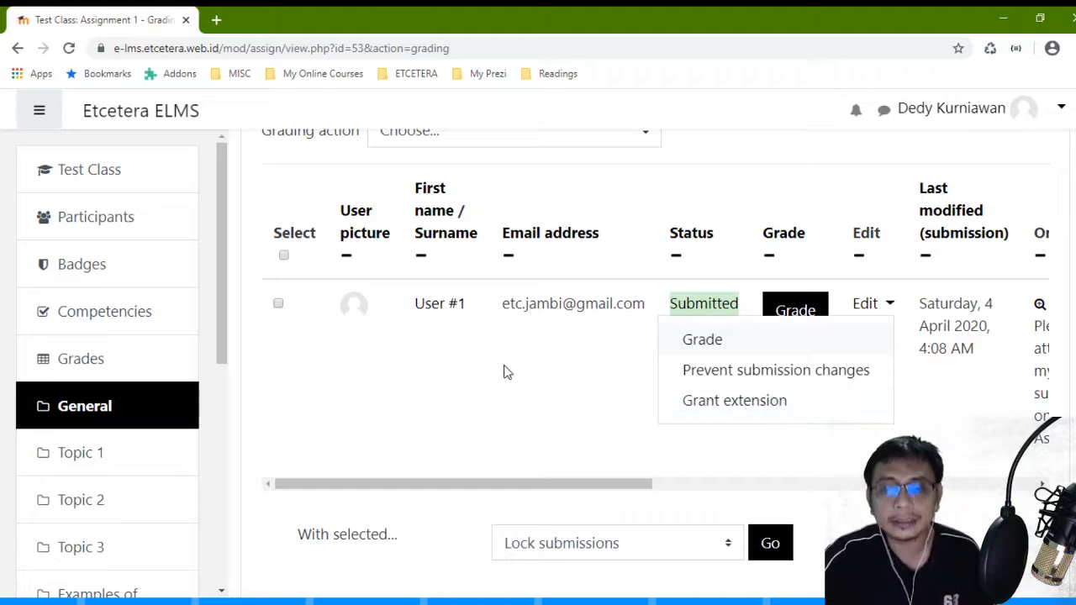
{"action": "key", "text": "Escape"}
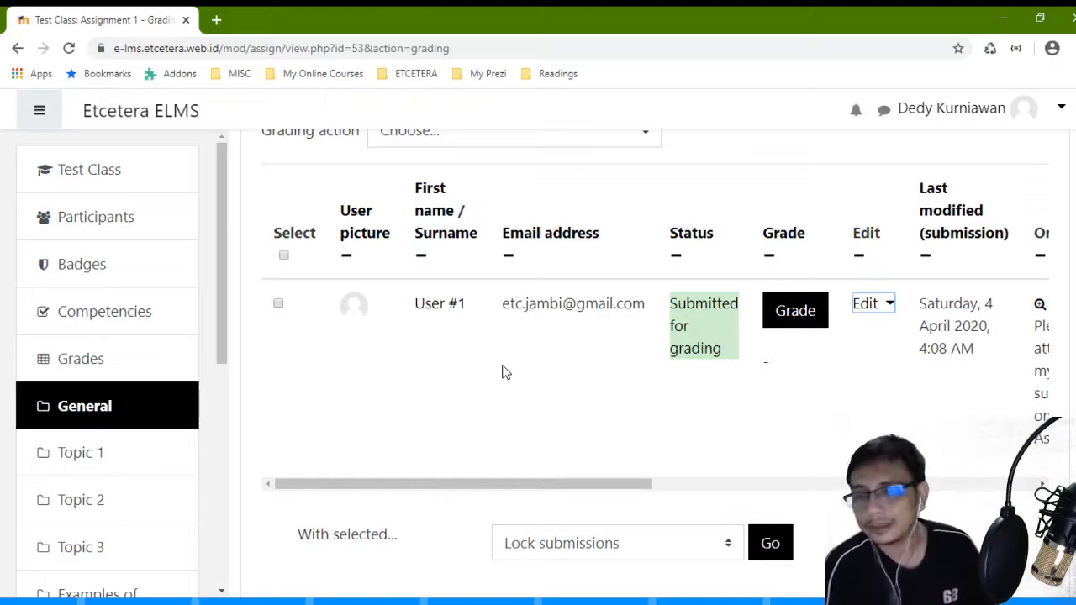
Step: Examine the remaining grading table columns for online text, file submissions, submission comments and feedback
{"action": "scroll", "coordinate": [997, 246], "scroll_direction": "down", "scroll_amount": 2}
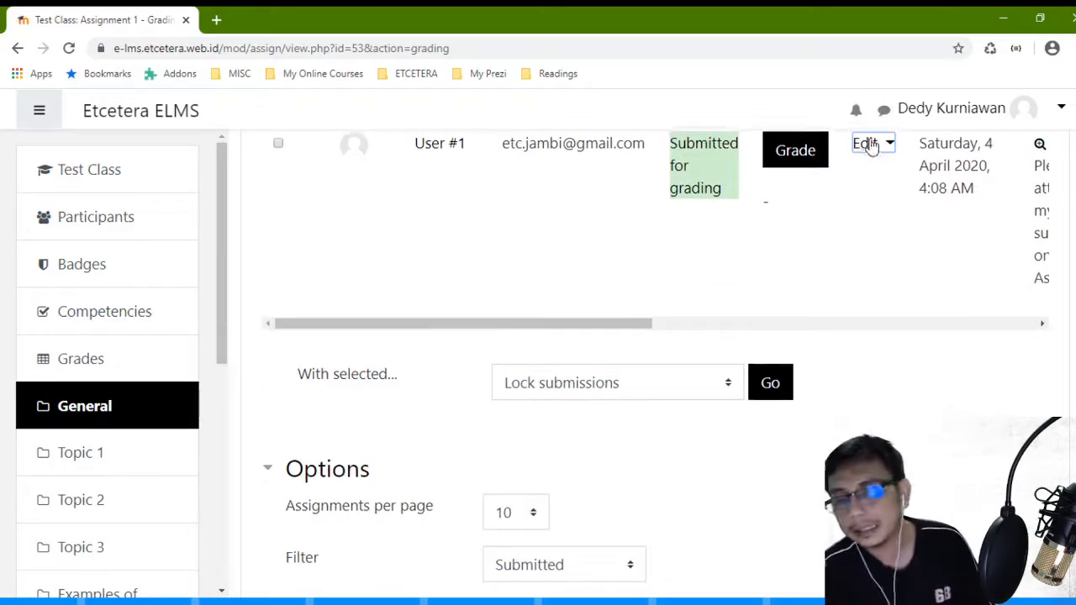
{"action": "left_click", "coordinate": [867, 144]}
{"action": "left_click_drag", "start_coordinate": [600, 328], "coordinate": [932, 326]}
{"action": "scroll", "coordinate": [932, 326], "scroll_direction": "up", "scroll_amount": 5}
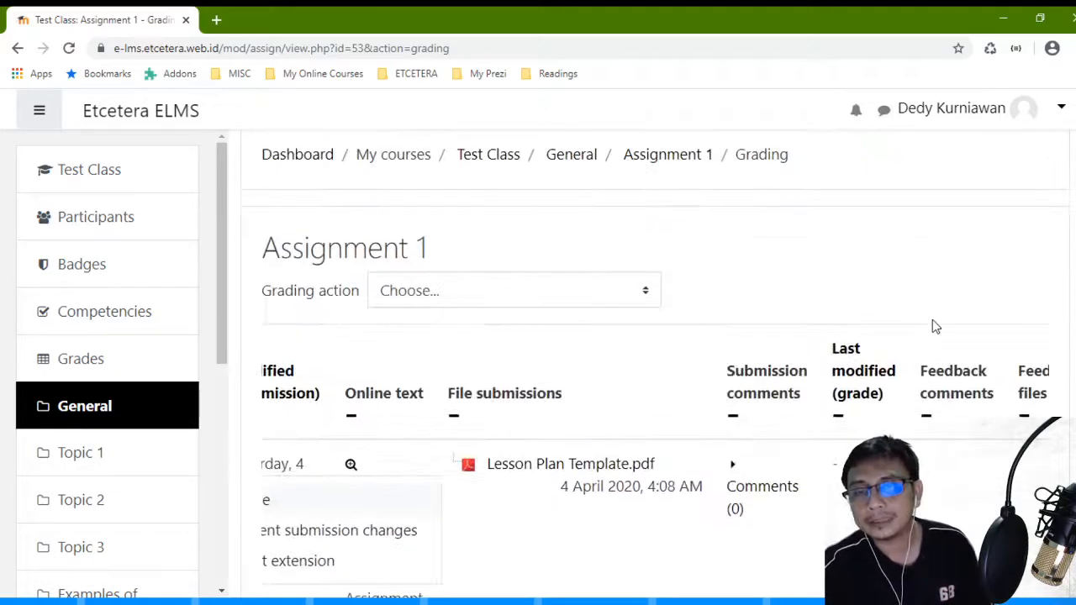
{"action": "scroll", "coordinate": [932, 326], "scroll_direction": "down", "scroll_amount": 4}
{"action": "left_click_drag", "start_coordinate": [909, 396], "coordinate": [514, 404]}
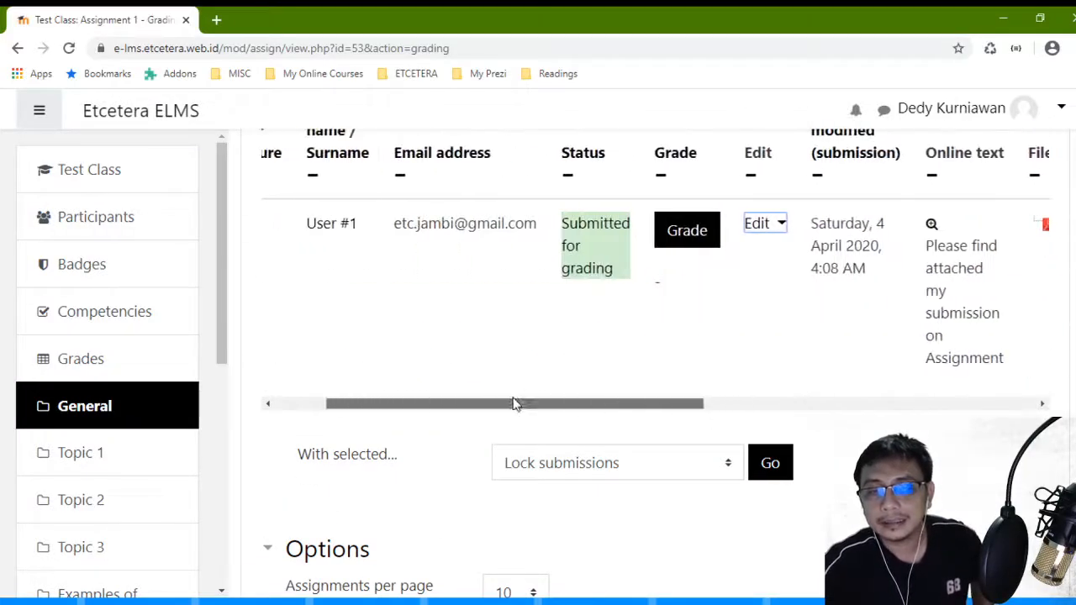
{"action": "scroll", "coordinate": [754, 291], "scroll_direction": "up", "scroll_amount": 1}
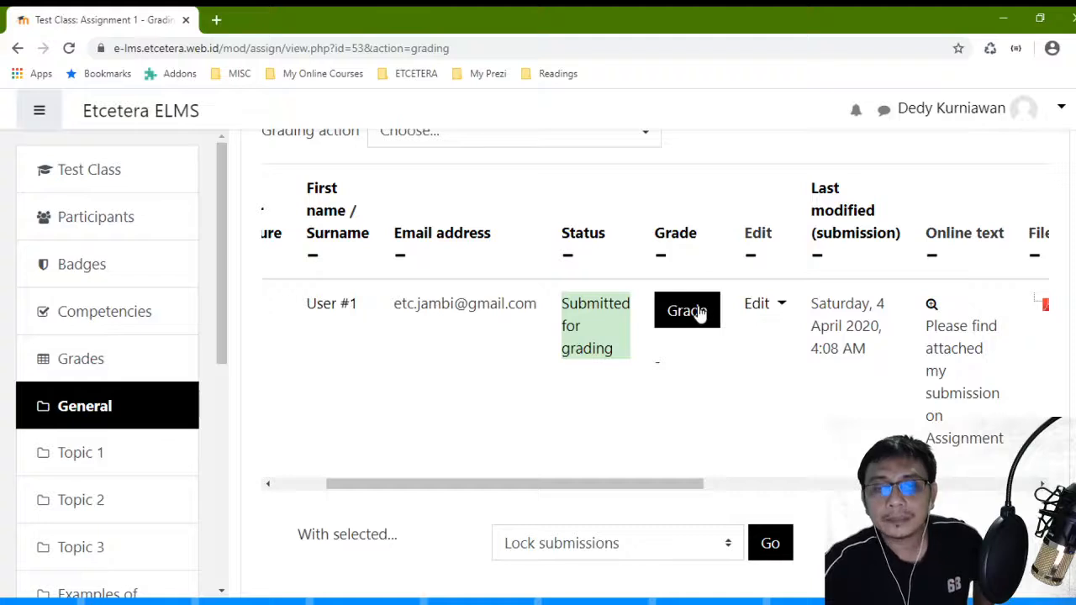
Step: Open the student's submission for grading and review its submission and grading status
{"action": "left_click", "coordinate": [698, 311]}
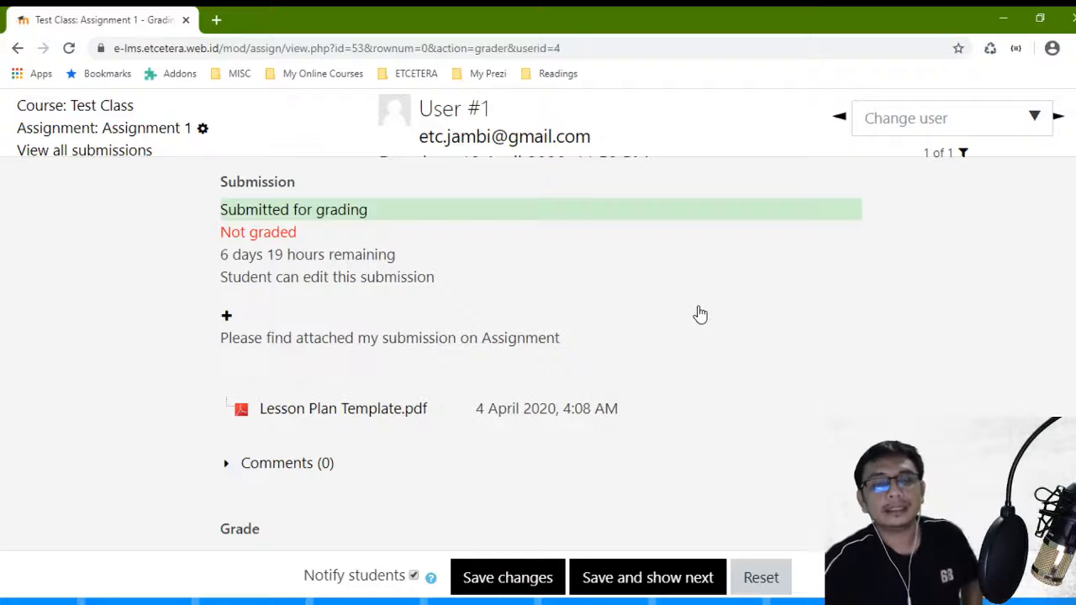
{"action": "scroll", "coordinate": [706, 302], "scroll_direction": "down", "scroll_amount": 1}
{"action": "scroll", "coordinate": [664, 288], "scroll_direction": "up", "scroll_amount": 1}
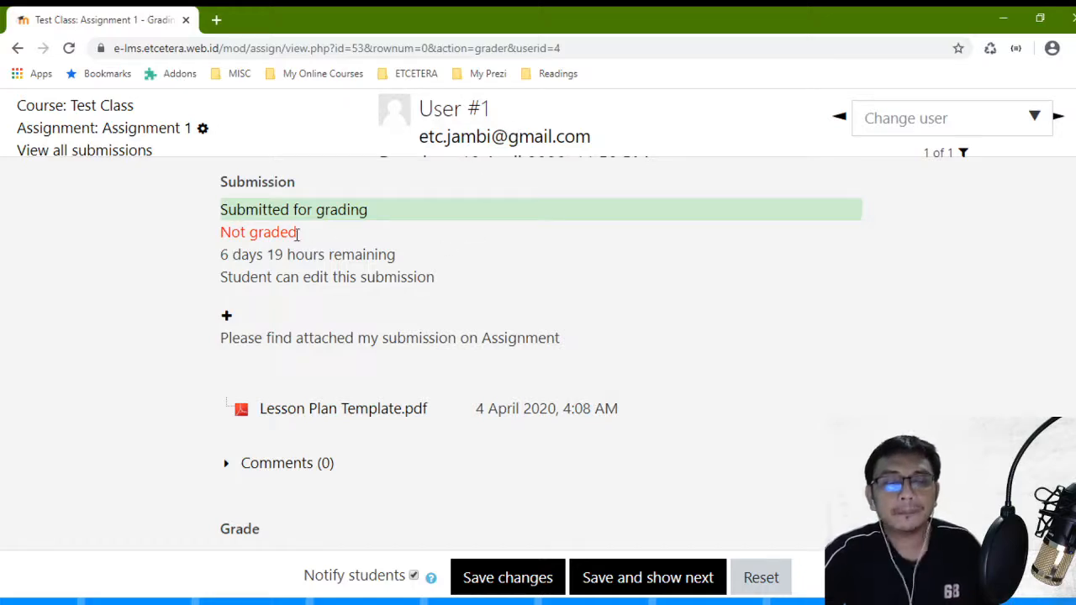
{"action": "left_click_drag", "start_coordinate": [306, 235], "coordinate": [231, 233]}
{"action": "left_click", "coordinate": [445, 279]}
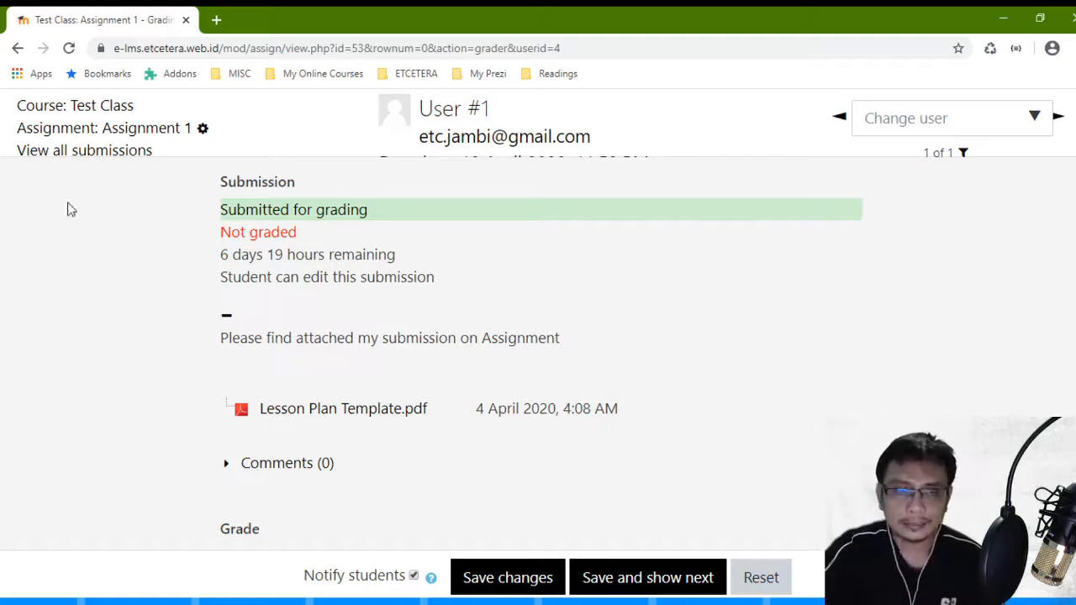
Step: Expand the submission comments below the attached file and activate the empty comment box
{"action": "scroll", "coordinate": [348, 379], "scroll_direction": "down", "scroll_amount": 1}
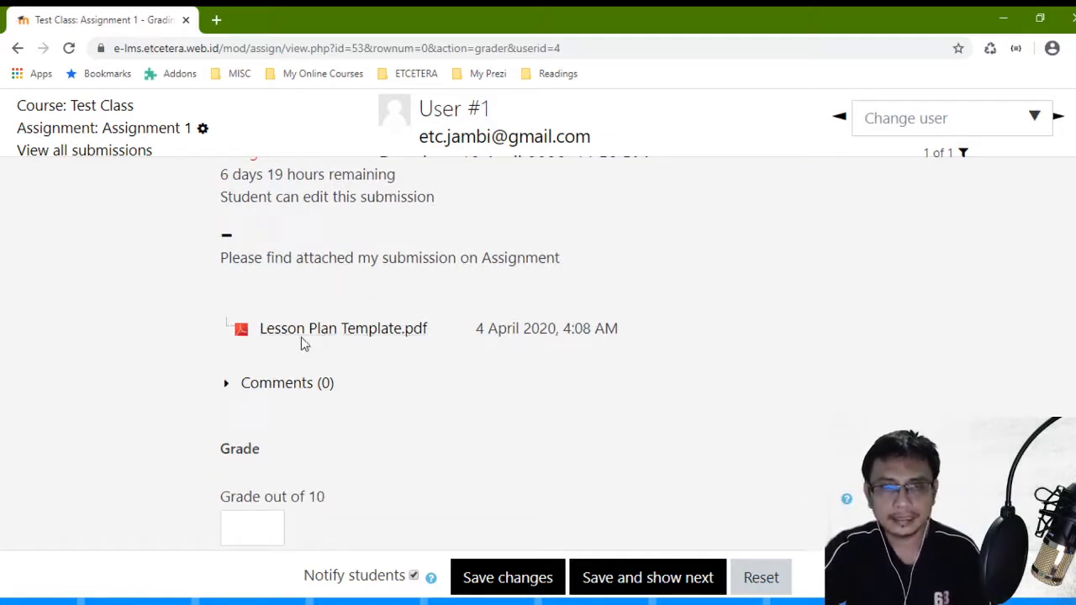
{"action": "scroll", "coordinate": [304, 335], "scroll_direction": "down", "scroll_amount": 2}
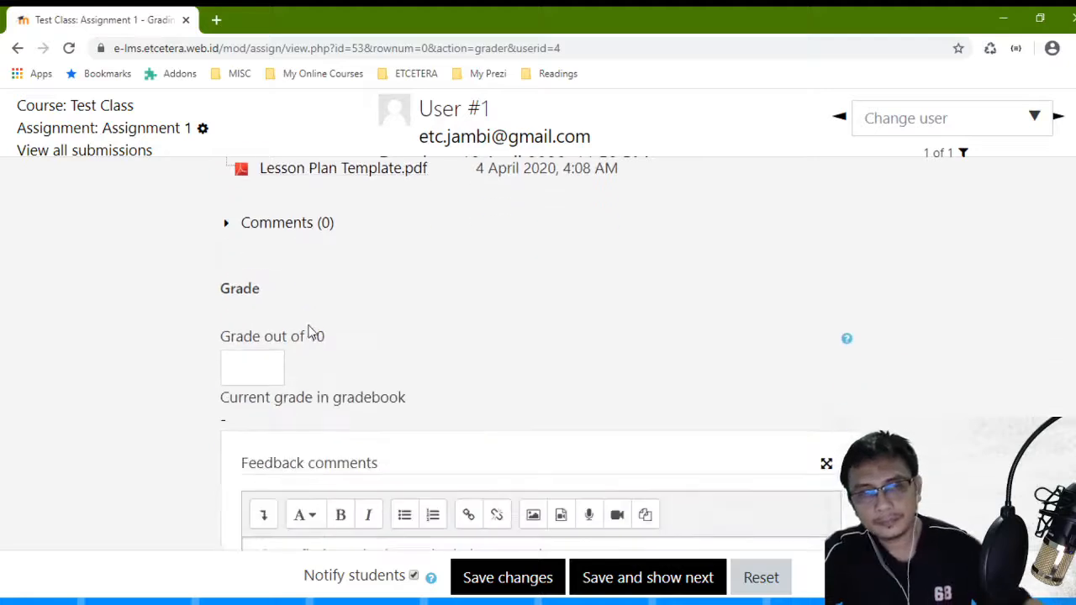
{"action": "left_click", "coordinate": [228, 223]}
{"action": "left_click", "coordinate": [337, 254]}
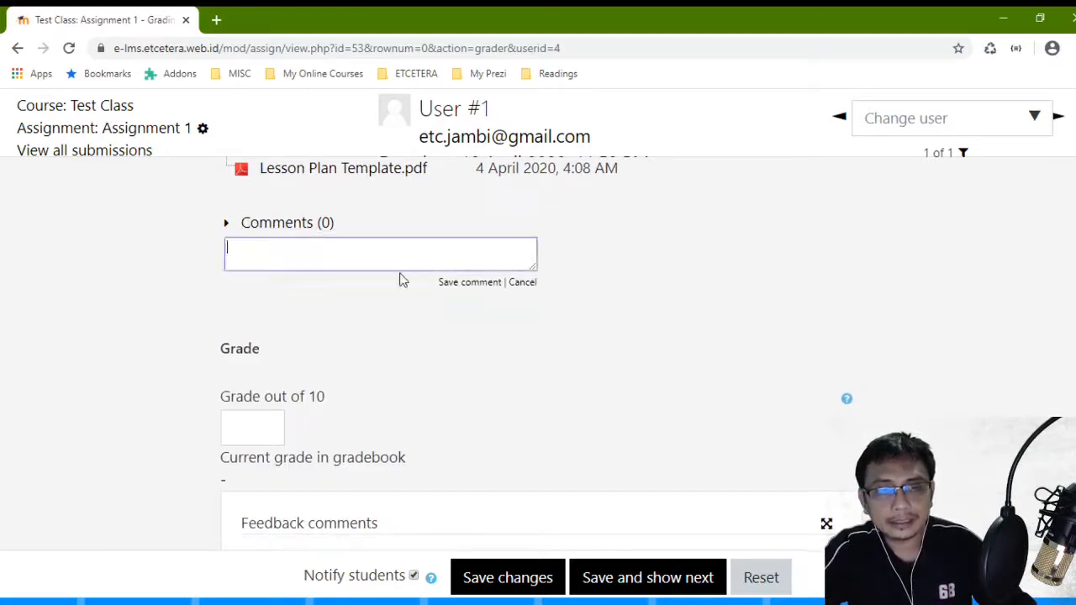
Step: Set the student's grade to 8 out of 10
{"action": "scroll", "coordinate": [404, 284], "scroll_direction": "down", "scroll_amount": 2}
{"action": "left_click", "coordinate": [252, 268]}
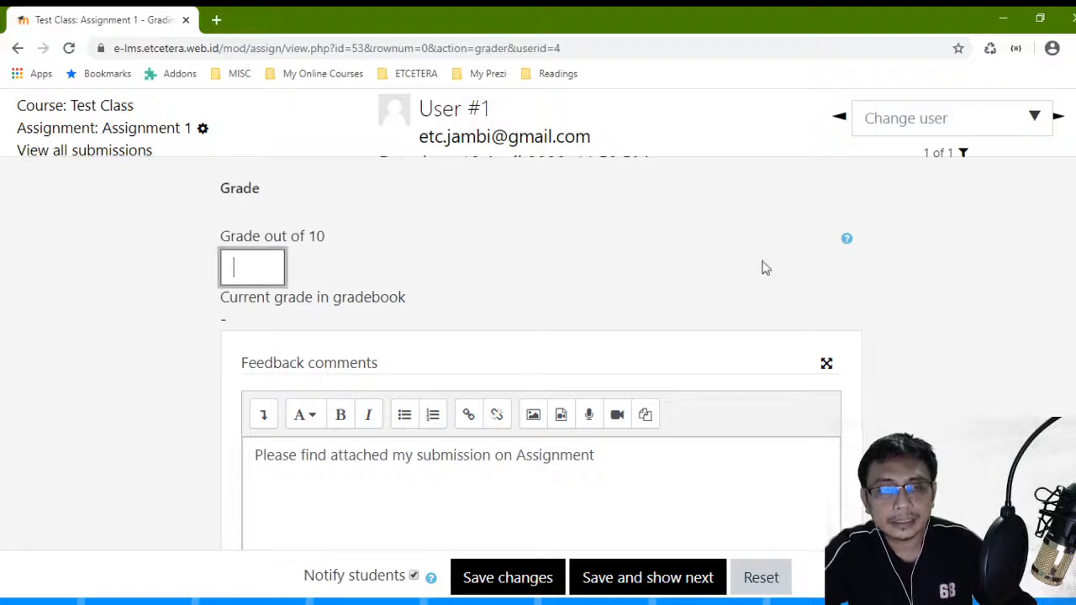
{"action": "type", "text": "8"}
{"action": "scroll", "coordinate": [829, 296], "scroll_direction": "up", "scroll_amount": 1}
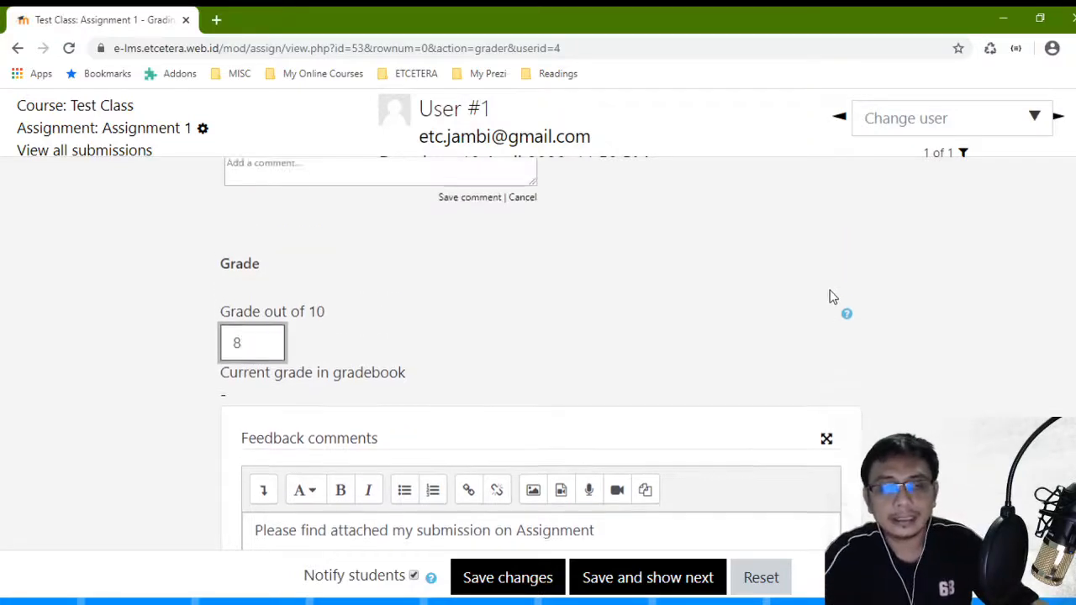
Step: Replace the existing feedback comment text with "The paper was well written. Congratulation"
{"action": "scroll", "coordinate": [828, 296], "scroll_direction": "down", "scroll_amount": 2}
{"action": "left_click", "coordinate": [619, 374]}
{"action": "left_click_drag", "start_coordinate": [621, 374], "coordinate": [58, 378]}
{"action": "left_click", "coordinate": [624, 426]}
{"action": "left_click_drag", "start_coordinate": [615, 380], "coordinate": [5, 356]}
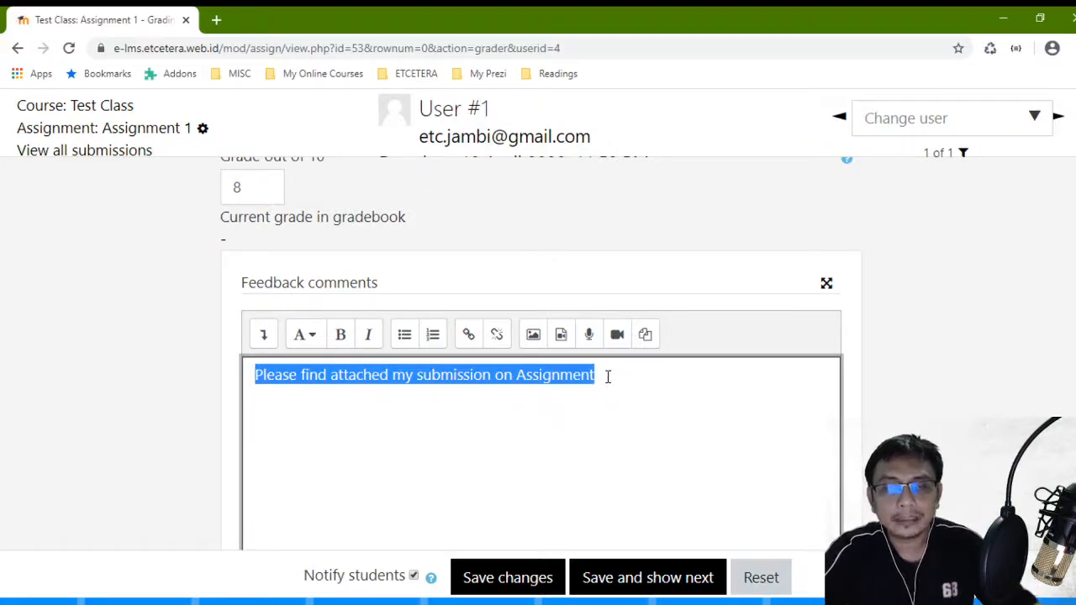
{"action": "left_click_drag", "start_coordinate": [607, 375], "coordinate": [522, 453]}
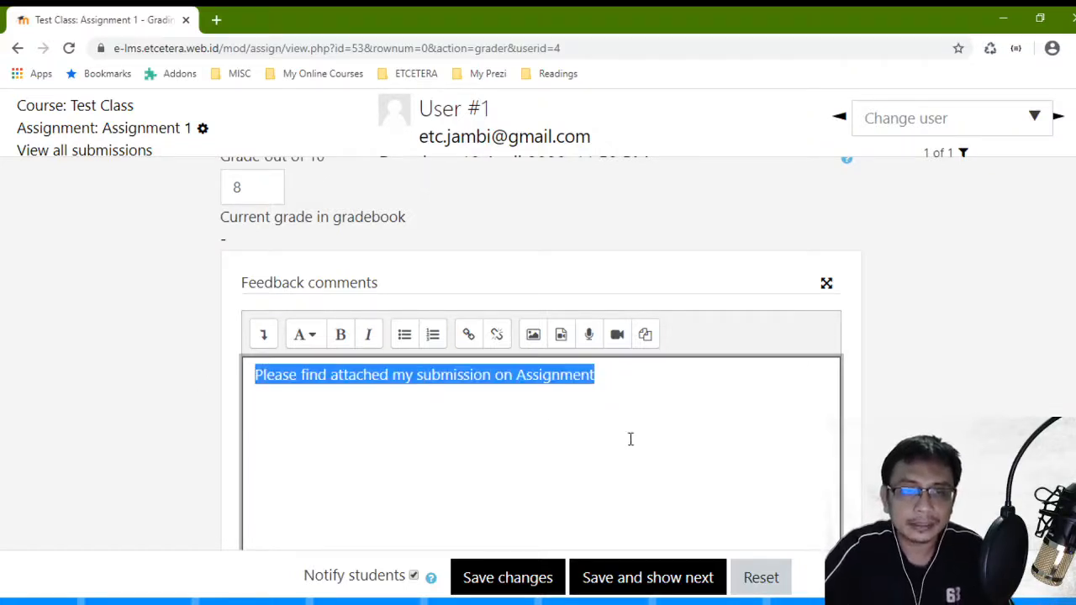
{"action": "left_click", "coordinate": [643, 387]}
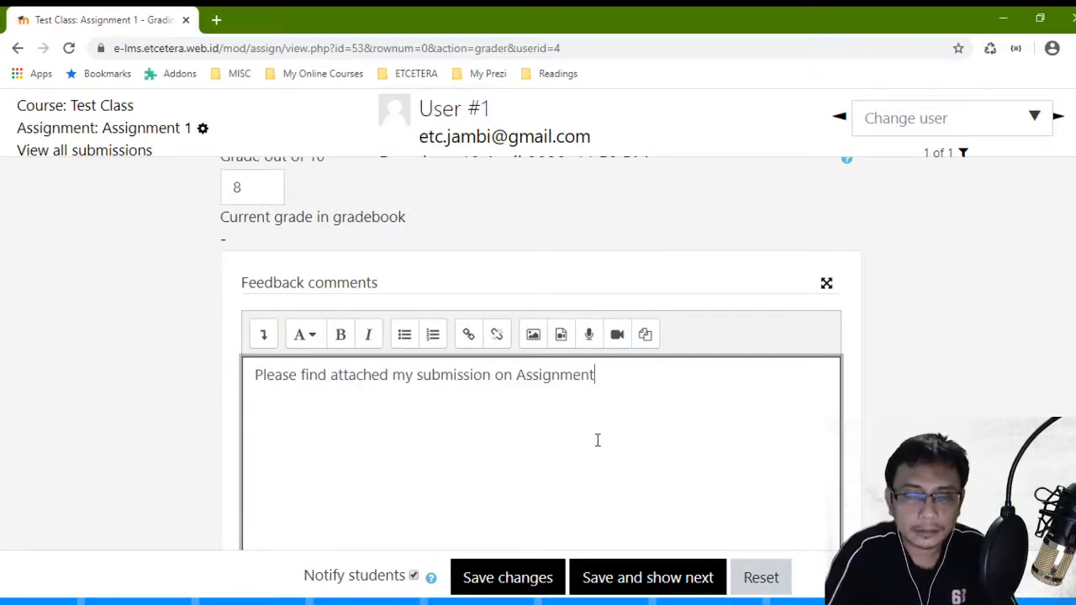
{"action": "key", "text": "ctrl+a"}
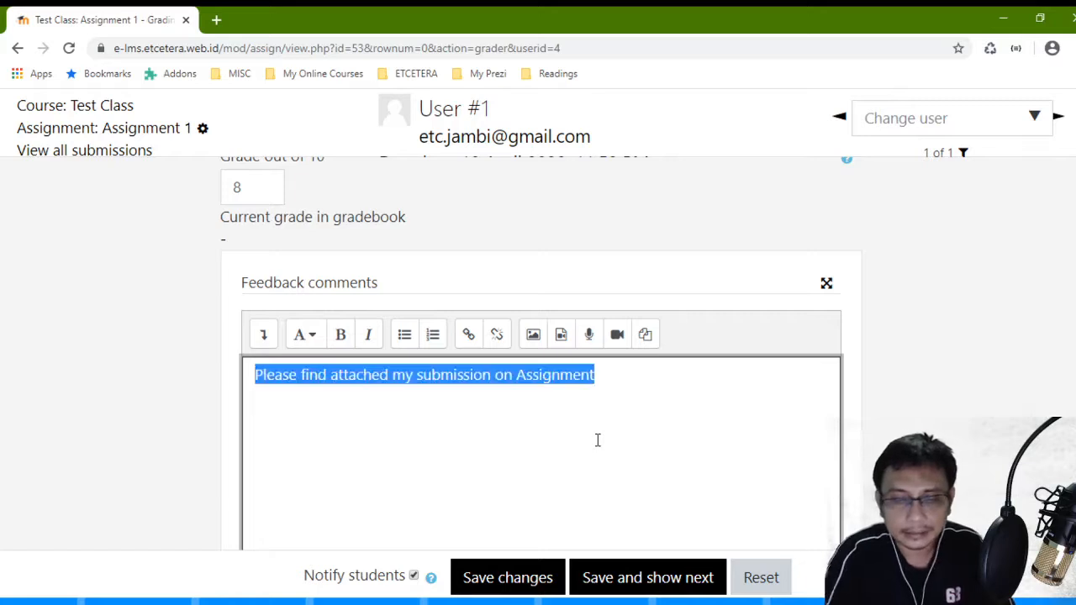
{"action": "type", "text": "Th"}
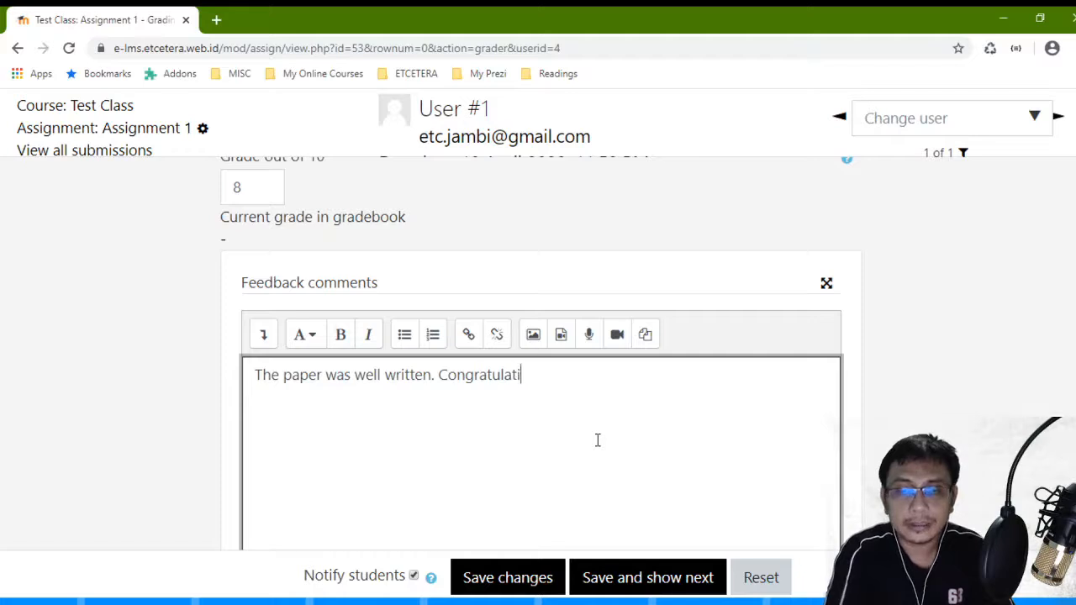
Step: Review the entered grade, the feedback comment and the feedback files area before saving
{"action": "scroll", "coordinate": [462, 421], "scroll_direction": "up", "scroll_amount": 2}
{"action": "left_click", "coordinate": [271, 348]}
{"action": "scroll", "coordinate": [589, 344], "scroll_direction": "down", "scroll_amount": 4}
{"action": "left_click", "coordinate": [555, 248]}
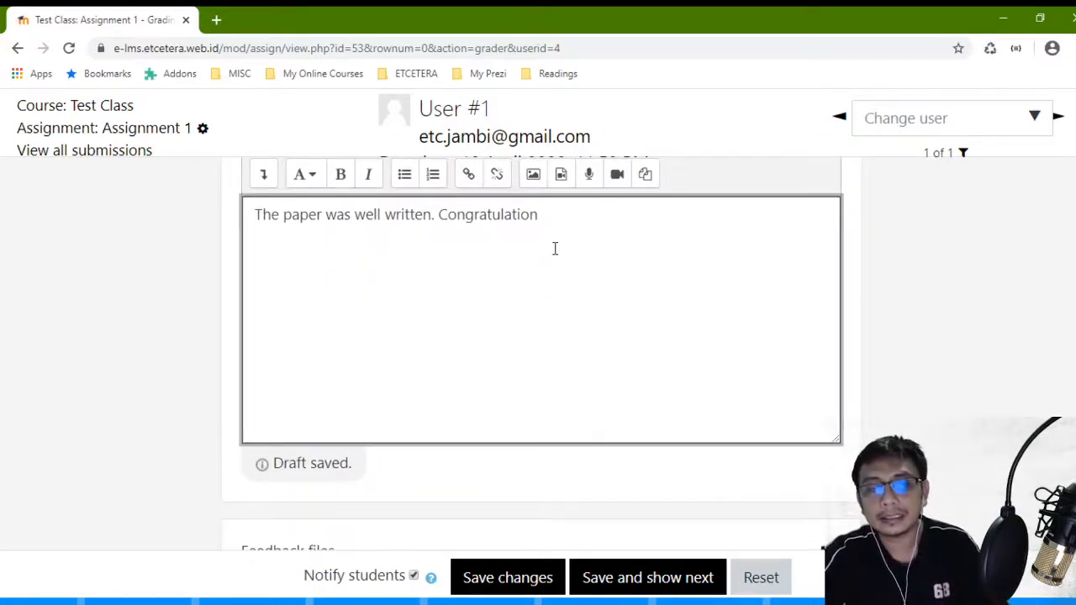
{"action": "scroll", "coordinate": [555, 248], "scroll_direction": "down", "scroll_amount": 3}
{"action": "scroll", "coordinate": [555, 247], "scroll_direction": "up", "scroll_amount": 5}
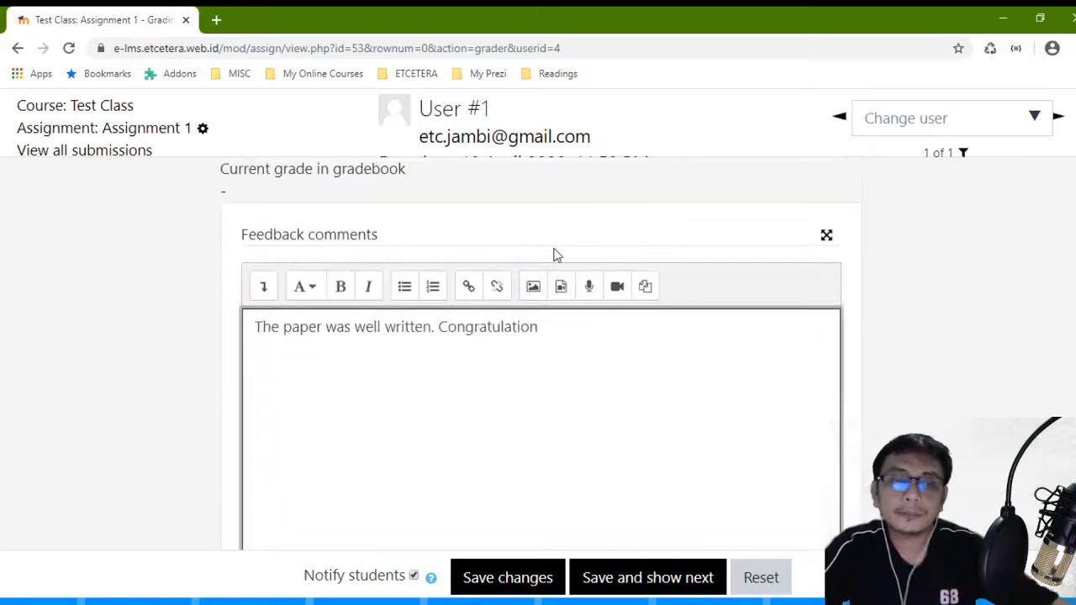
{"action": "scroll", "coordinate": [555, 252], "scroll_direction": "down", "scroll_amount": 3}
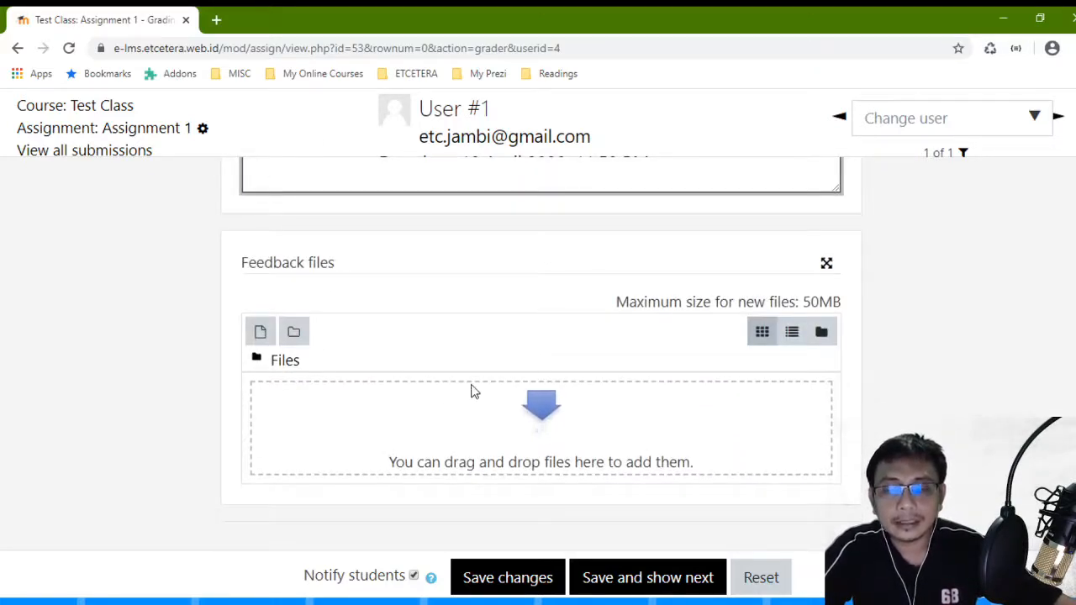
{"action": "left_click_drag", "start_coordinate": [355, 276], "coordinate": [221, 277]}
{"action": "left_click", "coordinate": [520, 418]}
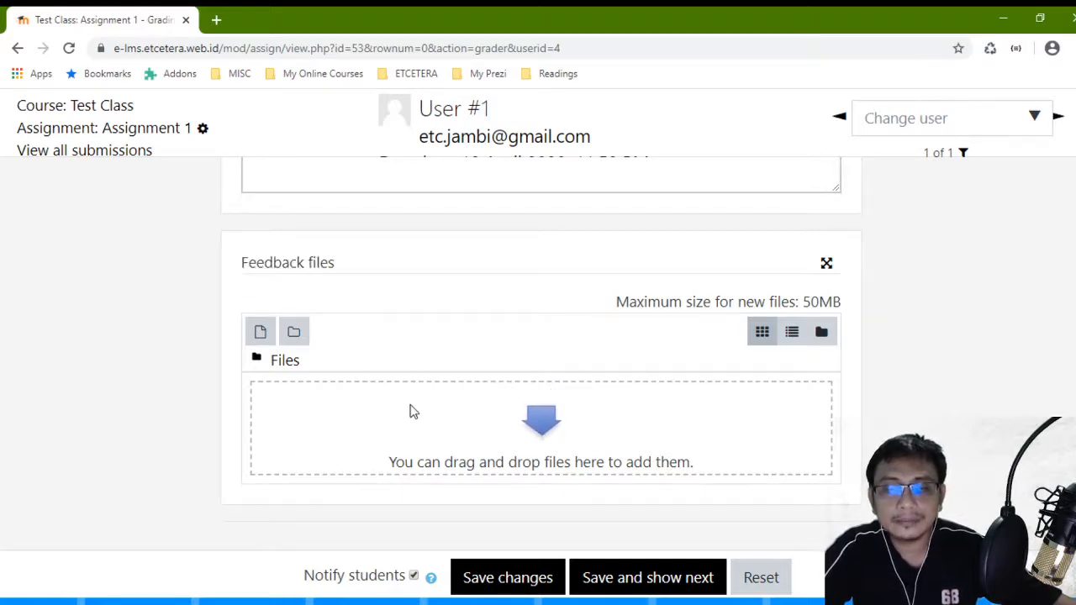
{"action": "scroll", "coordinate": [405, 408], "scroll_direction": "up", "scroll_amount": 4}
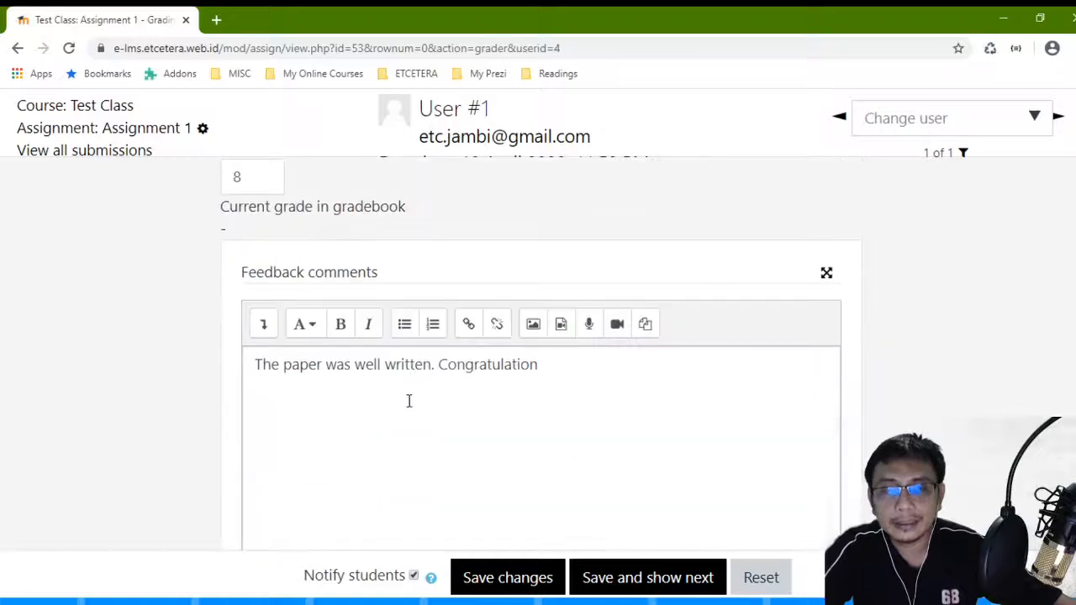
{"action": "left_click_drag", "start_coordinate": [564, 367], "coordinate": [122, 378]}
{"action": "scroll", "coordinate": [508, 400], "scroll_direction": "down", "scroll_amount": 4}
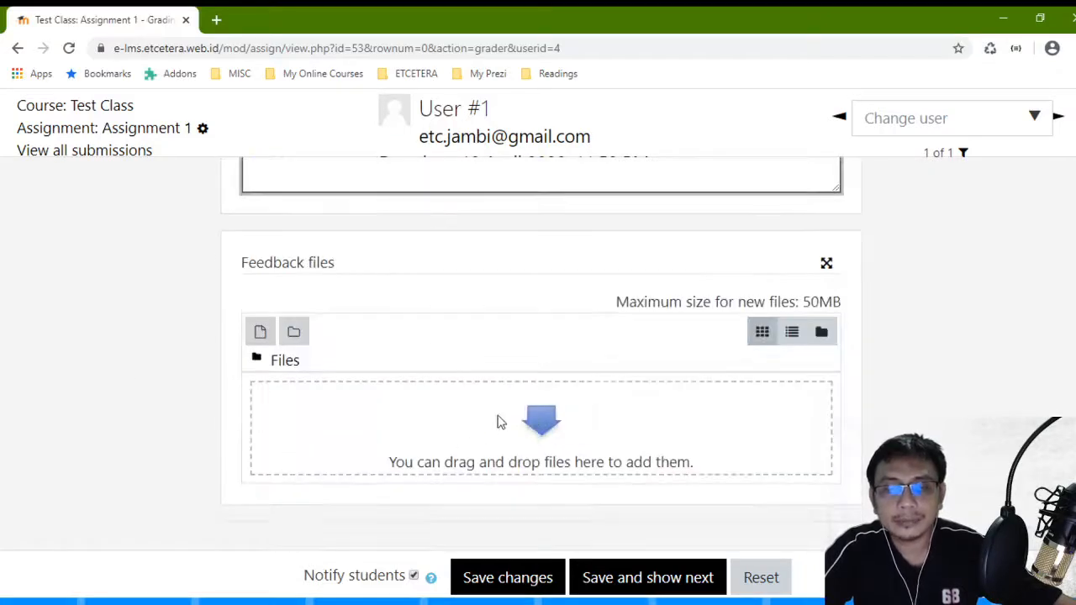
Step: Save the grade and feedback with student notification enabled, and check the student's current grade in the gradebook
{"action": "left_click", "coordinate": [531, 580]}
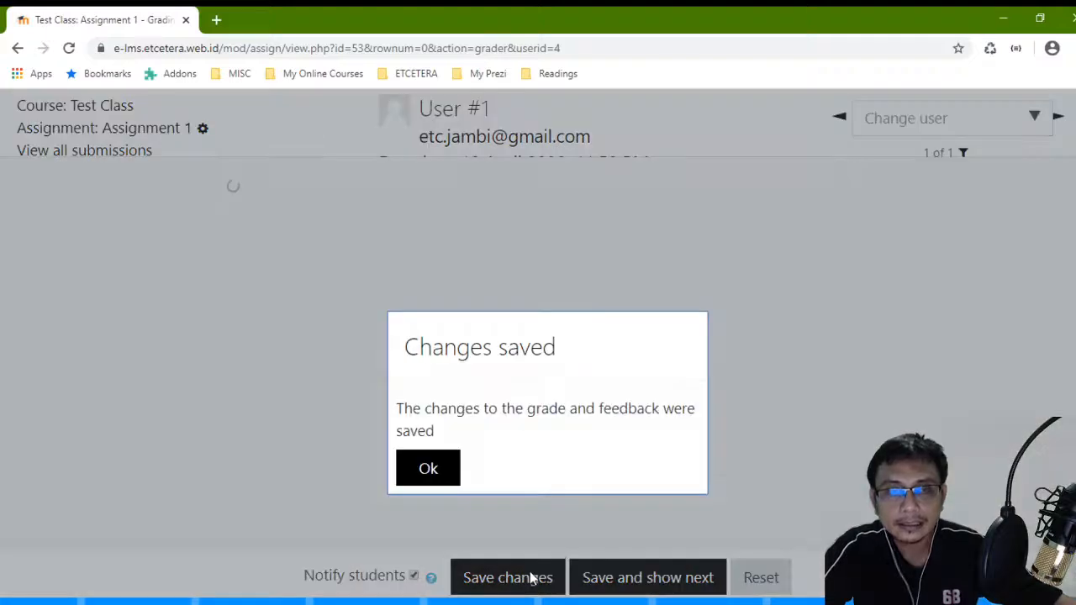
{"action": "left_click", "coordinate": [456, 468]}
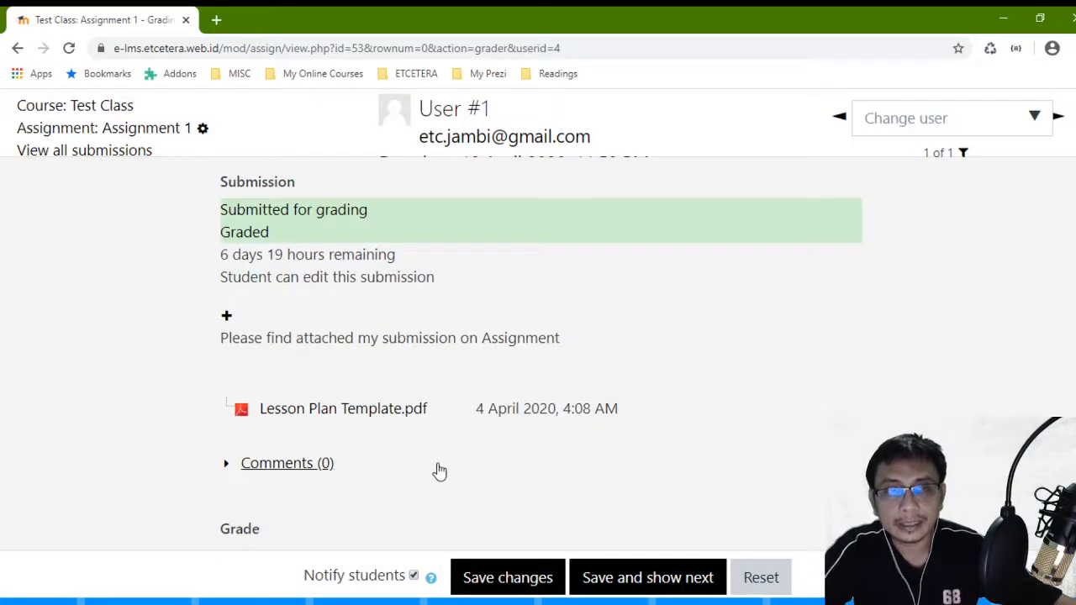
{"action": "scroll", "coordinate": [554, 522], "scroll_direction": "down", "scroll_amount": 4}
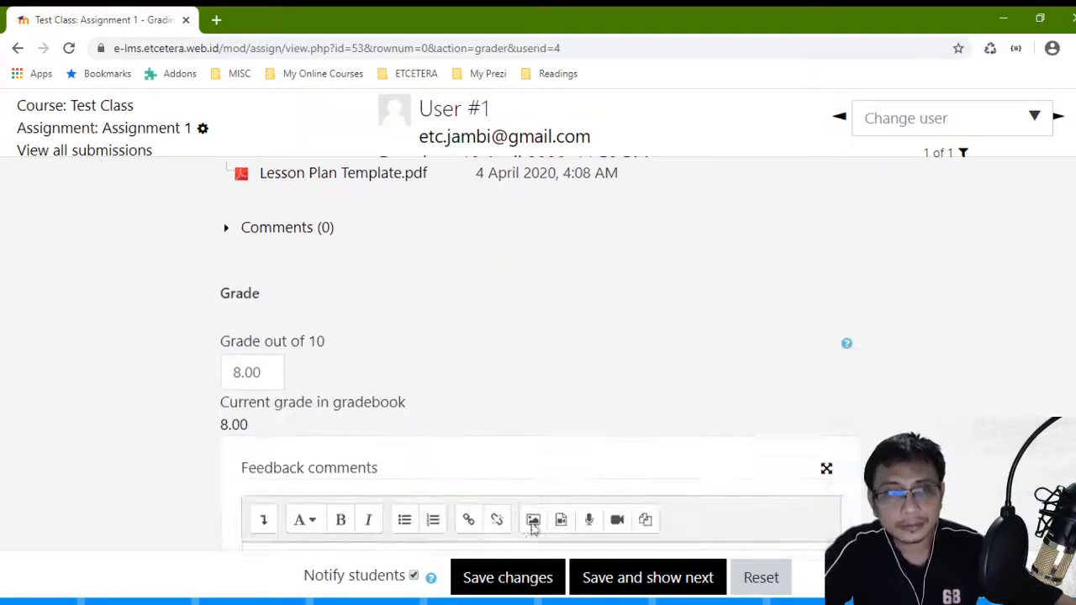
{"action": "left_click_drag", "start_coordinate": [271, 340], "coordinate": [219, 340]}
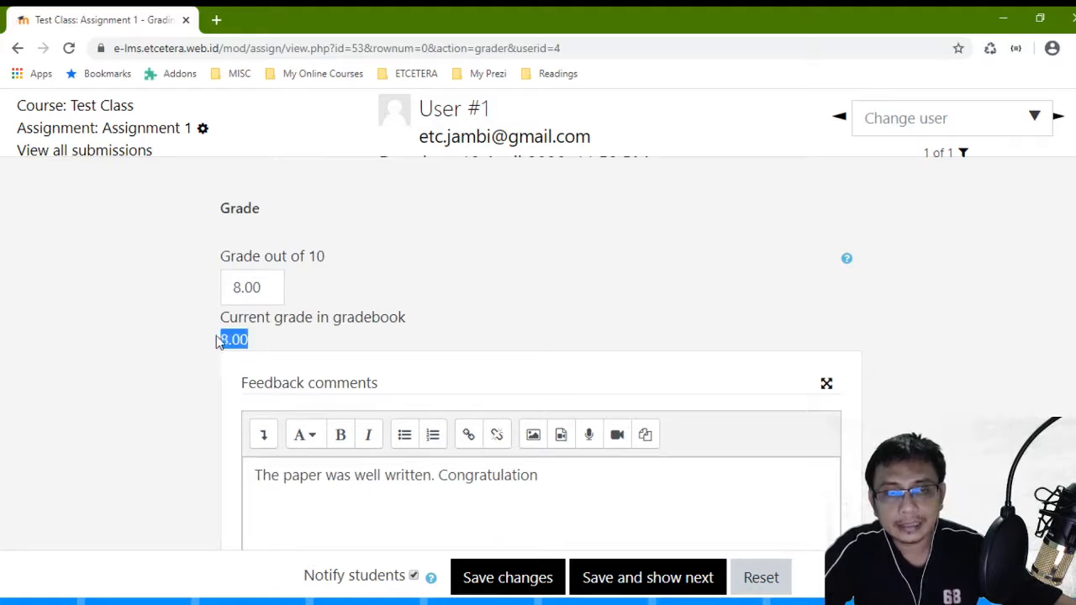
{"action": "scroll", "coordinate": [453, 343], "scroll_direction": "up", "scroll_amount": 4}
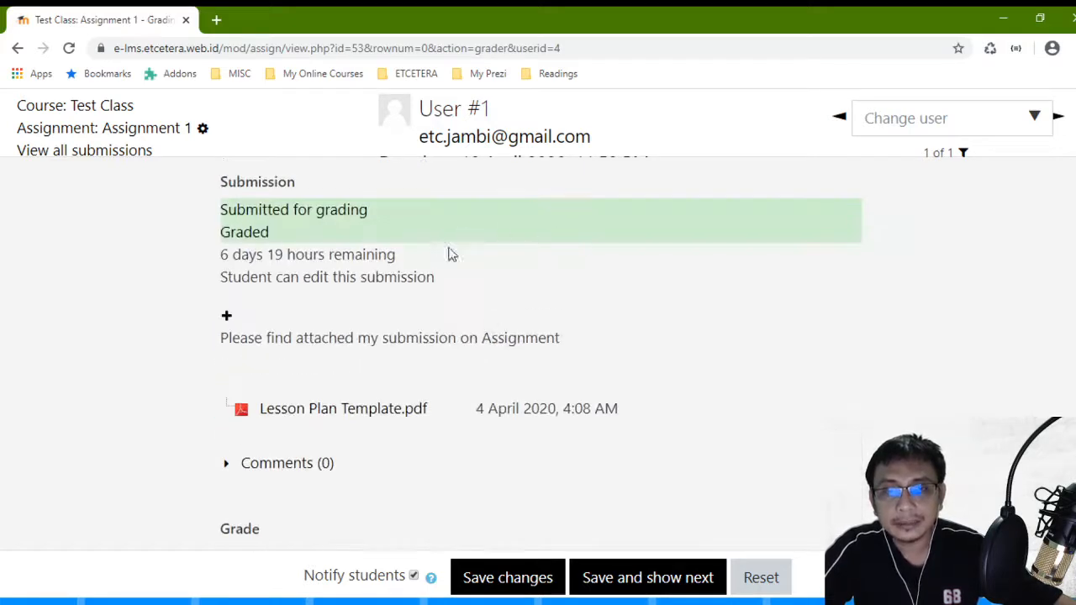
{"action": "scroll", "coordinate": [438, 243], "scroll_direction": "down", "scroll_amount": 1}
Step: Open the Assignment 1 page and check the submitted and needs-grading counts in the grading summary
{"action": "left_click", "coordinate": [122, 135]}
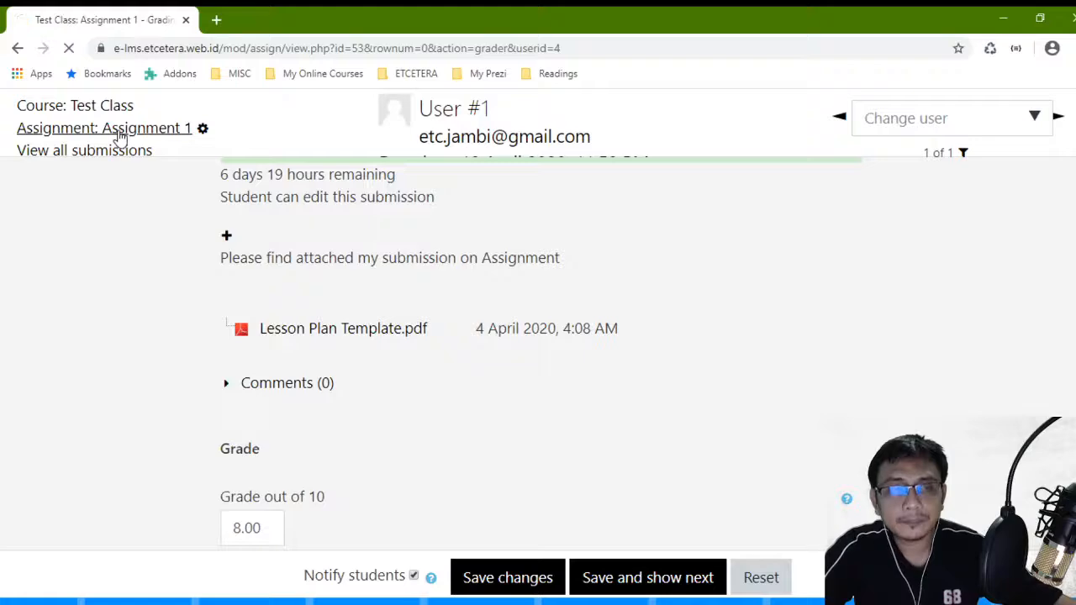
{"action": "scroll", "coordinate": [596, 281], "scroll_direction": "down", "scroll_amount": 4}
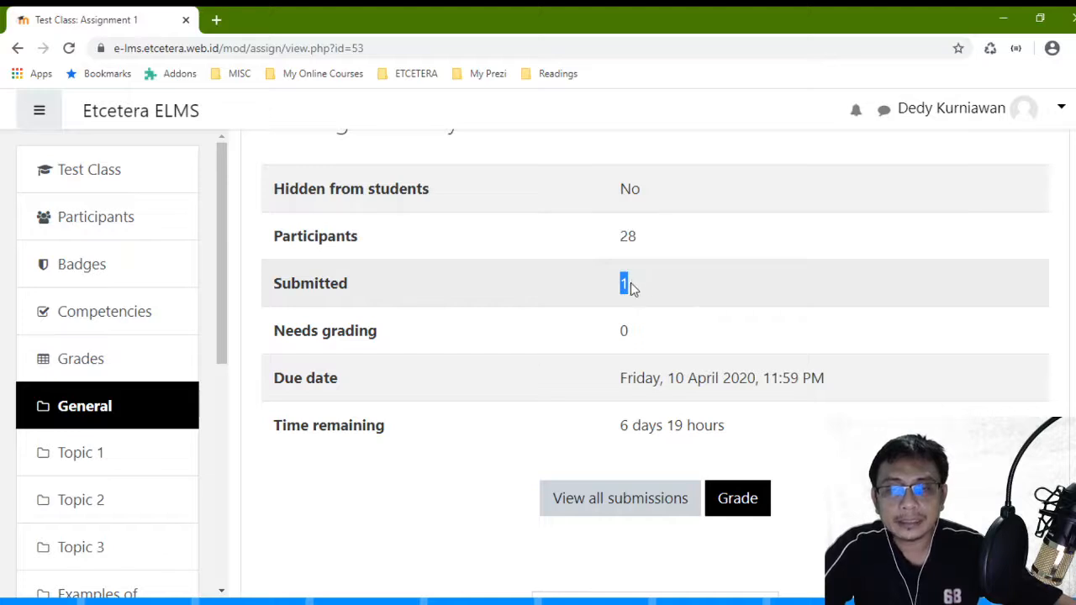
{"action": "left_click_drag", "start_coordinate": [632, 331], "coordinate": [612, 332]}
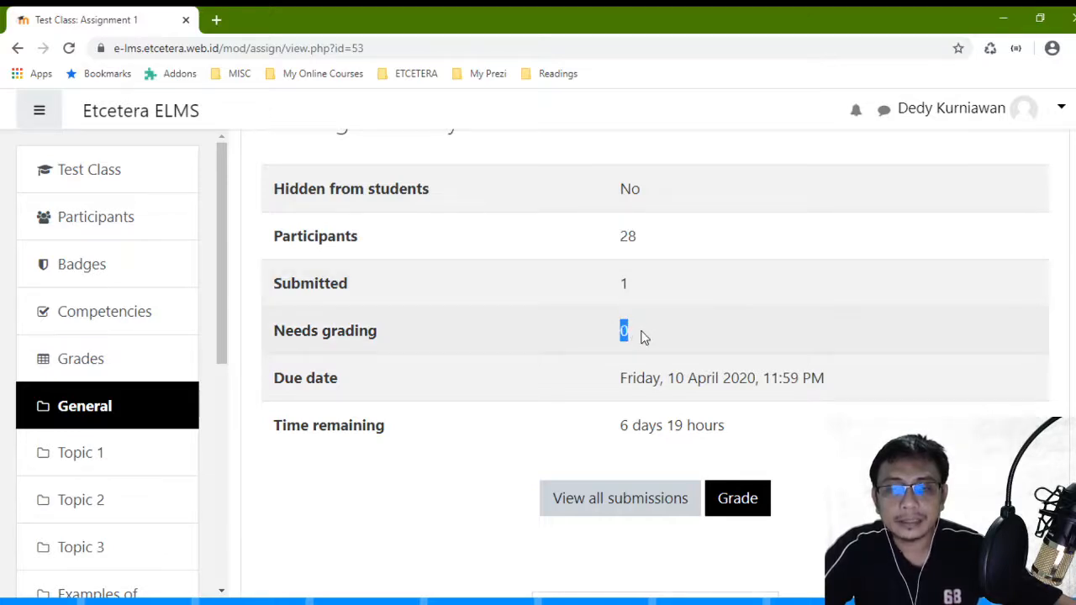
Step: Open all submissions for Assignment 1 and examine the student's status and grade in the grading table
{"action": "left_click", "coordinate": [660, 497]}
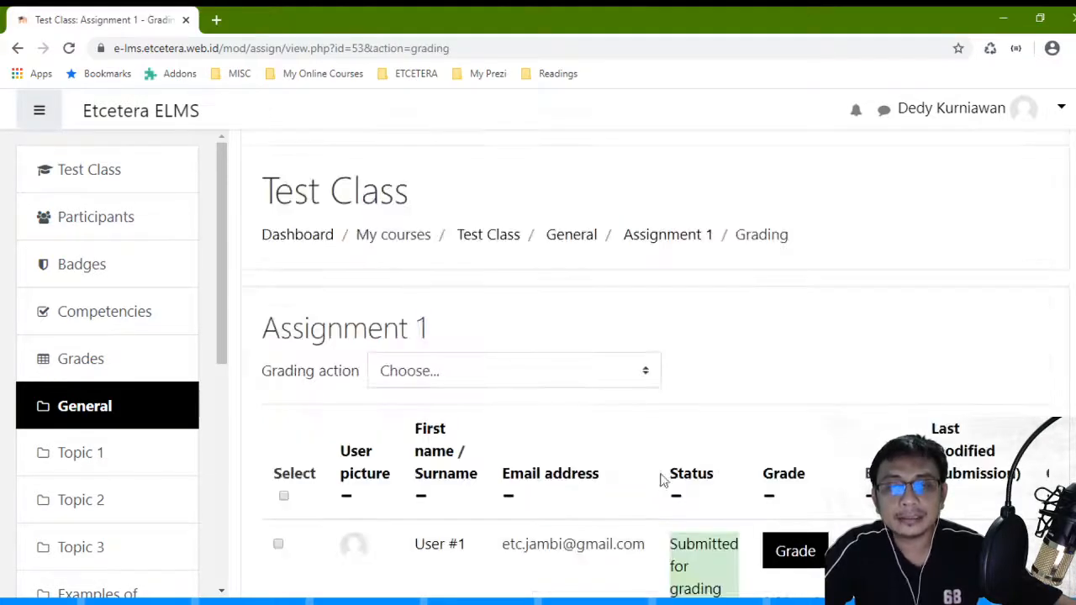
{"action": "scroll", "coordinate": [664, 424], "scroll_direction": "down", "scroll_amount": 4}
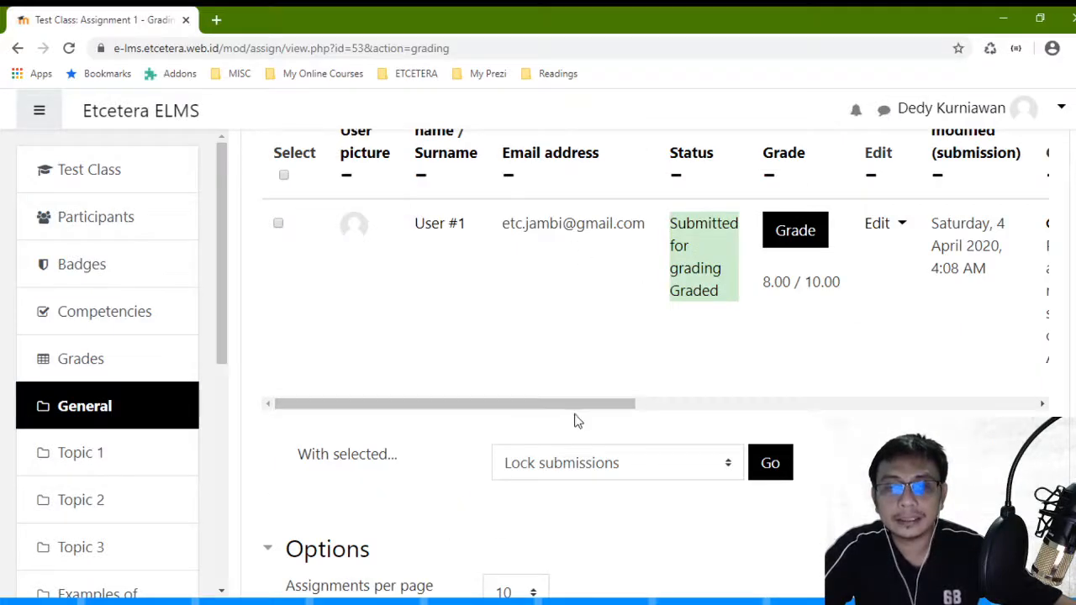
{"action": "left_click_drag", "start_coordinate": [630, 406], "coordinate": [471, 425]}
{"action": "scroll", "coordinate": [342, 283], "scroll_direction": "up", "scroll_amount": 4}
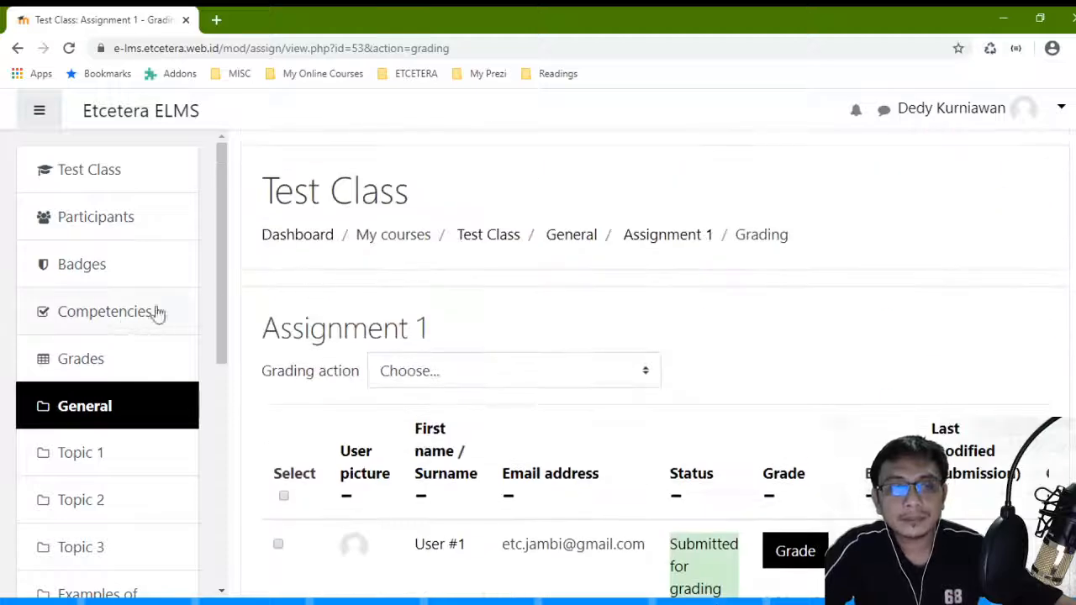
{"action": "scroll", "coordinate": [281, 384], "scroll_direction": "down", "scroll_amount": 4}
{"action": "scroll", "coordinate": [253, 433], "scroll_direction": "up", "scroll_amount": 3}
{"action": "scroll", "coordinate": [252, 432], "scroll_direction": "down", "scroll_amount": 1}
{"action": "scroll", "coordinate": [663, 379], "scroll_direction": "down", "scroll_amount": 3}
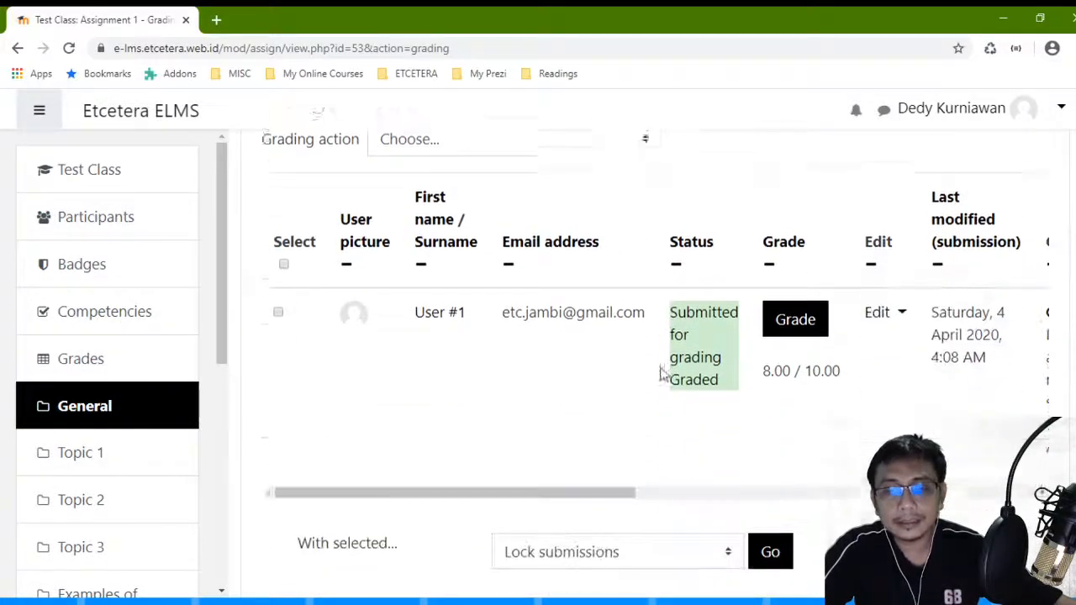
Step: View the edit options for the student's submission in the grading table and close them without choosing one
{"action": "left_click", "coordinate": [897, 311]}
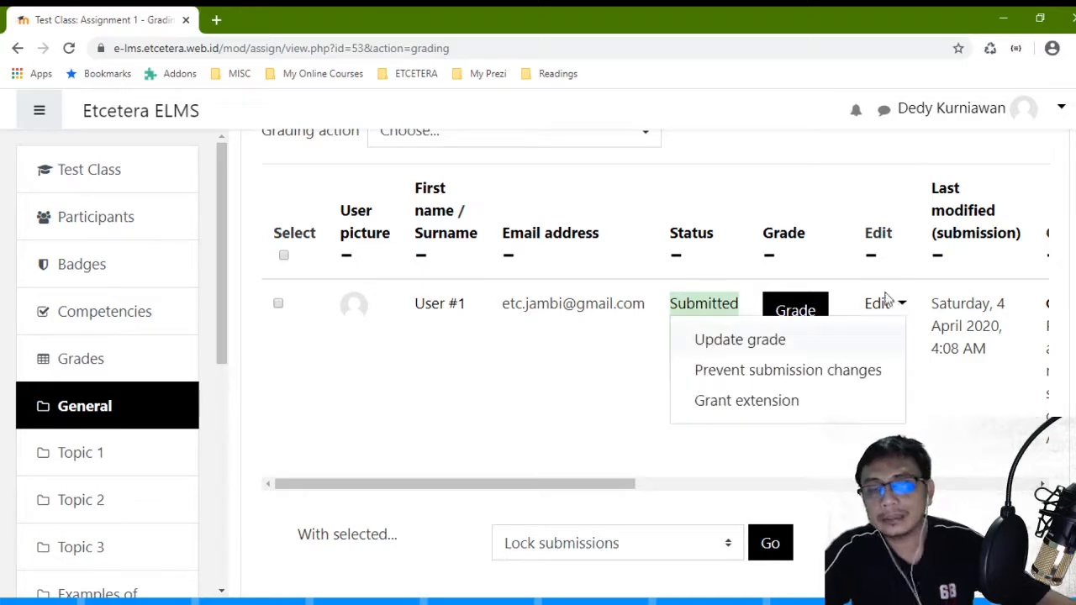
{"action": "left_click", "coordinate": [919, 407]}
{"action": "scroll", "coordinate": [724, 372], "scroll_direction": "up", "scroll_amount": 4}
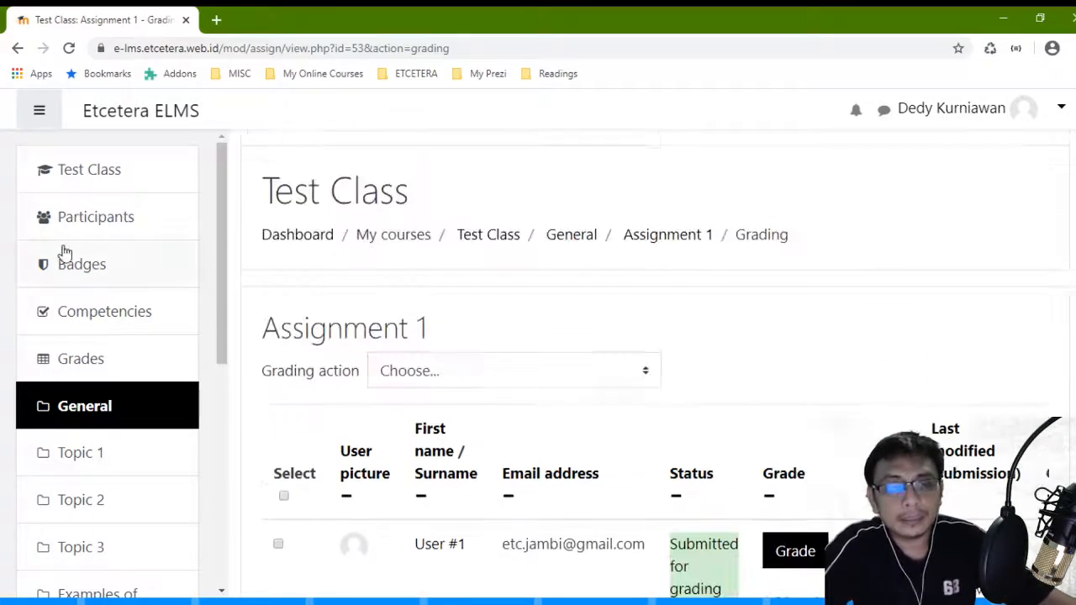
{"action": "scroll", "coordinate": [242, 326], "scroll_direction": "down", "scroll_amount": 4}
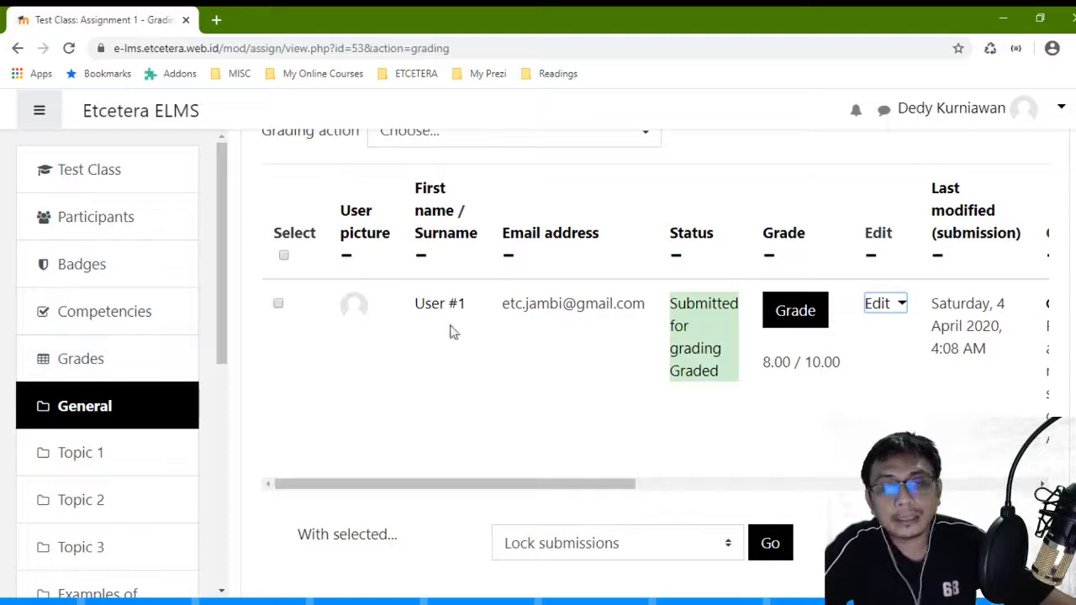
{"action": "scroll", "coordinate": [587, 298], "scroll_direction": "up", "scroll_amount": 4}
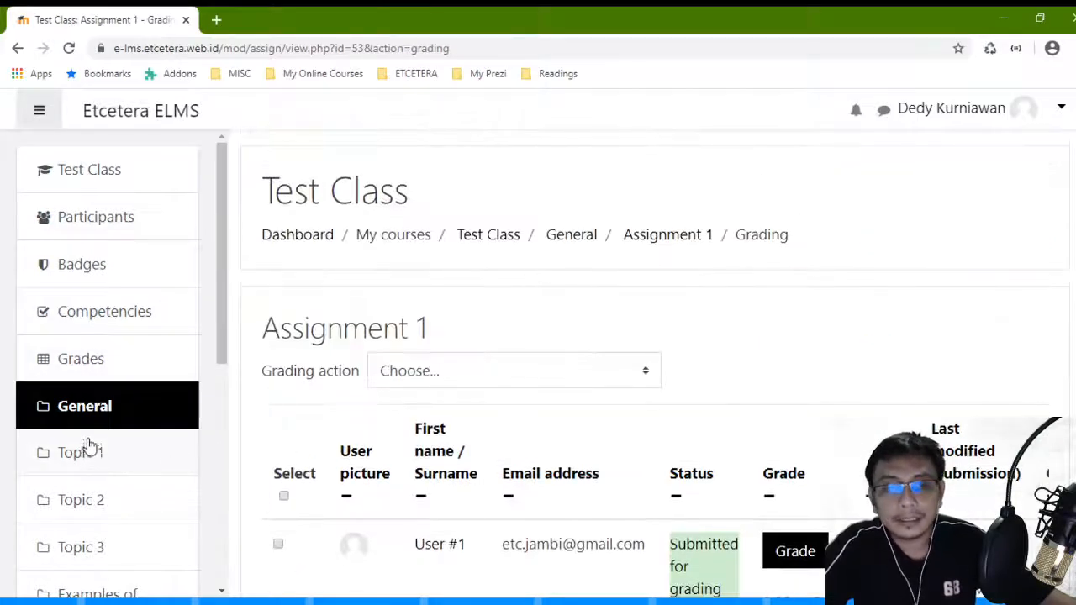
Step: Open the Test Class gradebook's user report and select User #1
{"action": "left_click", "coordinate": [94, 365]}
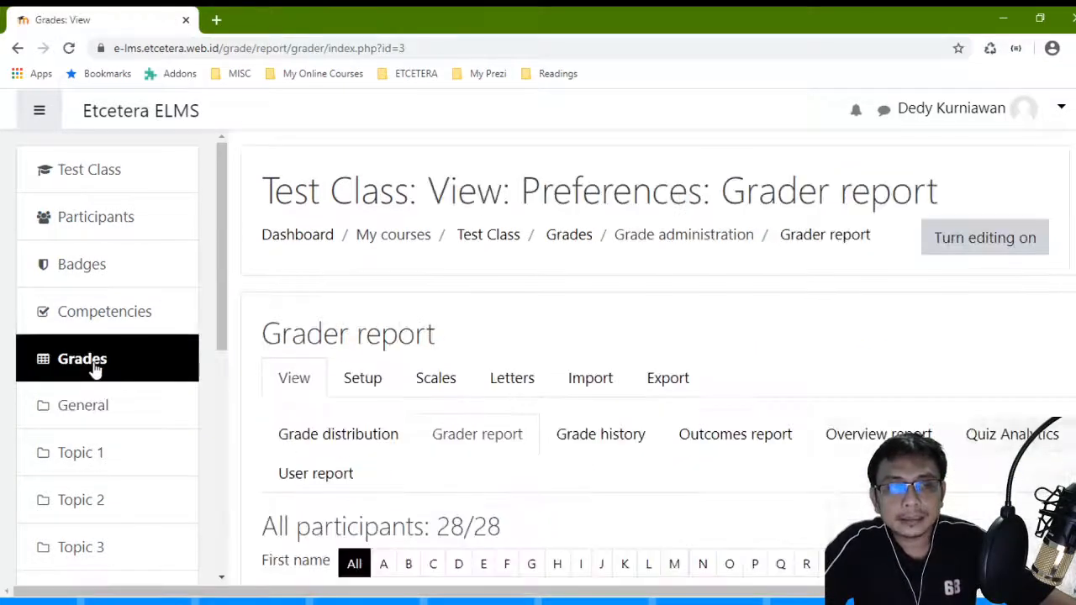
{"action": "scroll", "coordinate": [444, 316], "scroll_direction": "down", "scroll_amount": 3}
{"action": "scroll", "coordinate": [433, 319], "scroll_direction": "up", "scroll_amount": 2}
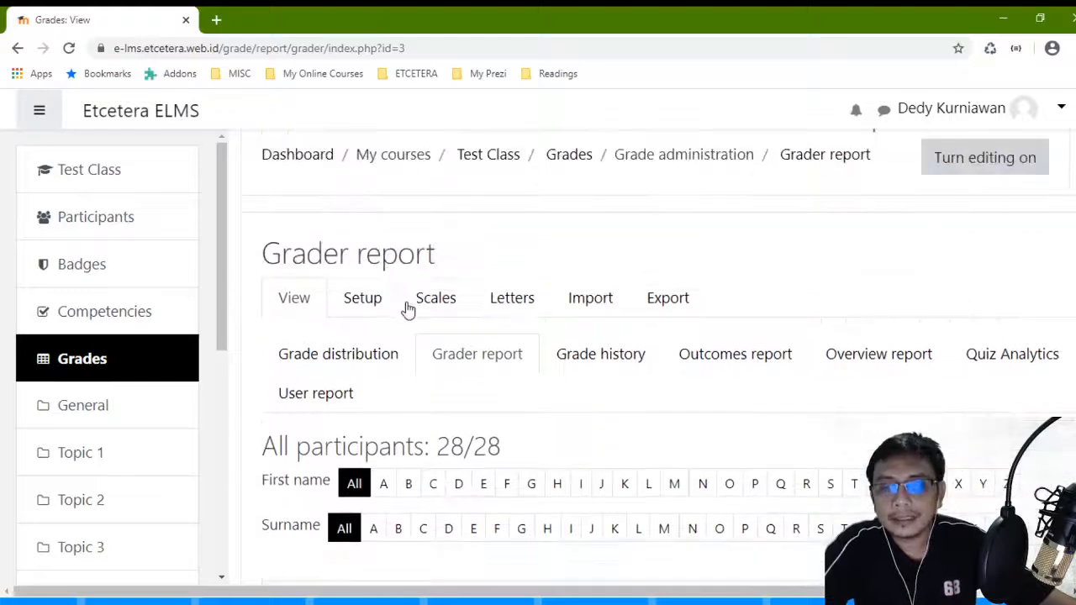
{"action": "left_click", "coordinate": [323, 393]}
{"action": "scroll", "coordinate": [329, 401], "scroll_direction": "down", "scroll_amount": 4}
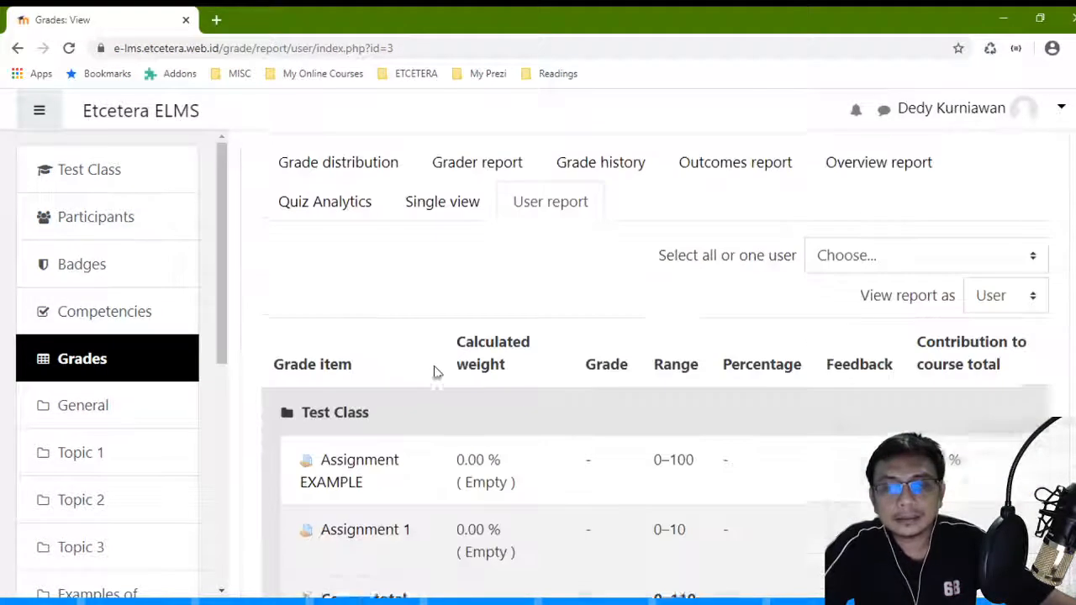
{"action": "left_click", "coordinate": [923, 250]}
{"action": "left_click", "coordinate": [916, 327]}
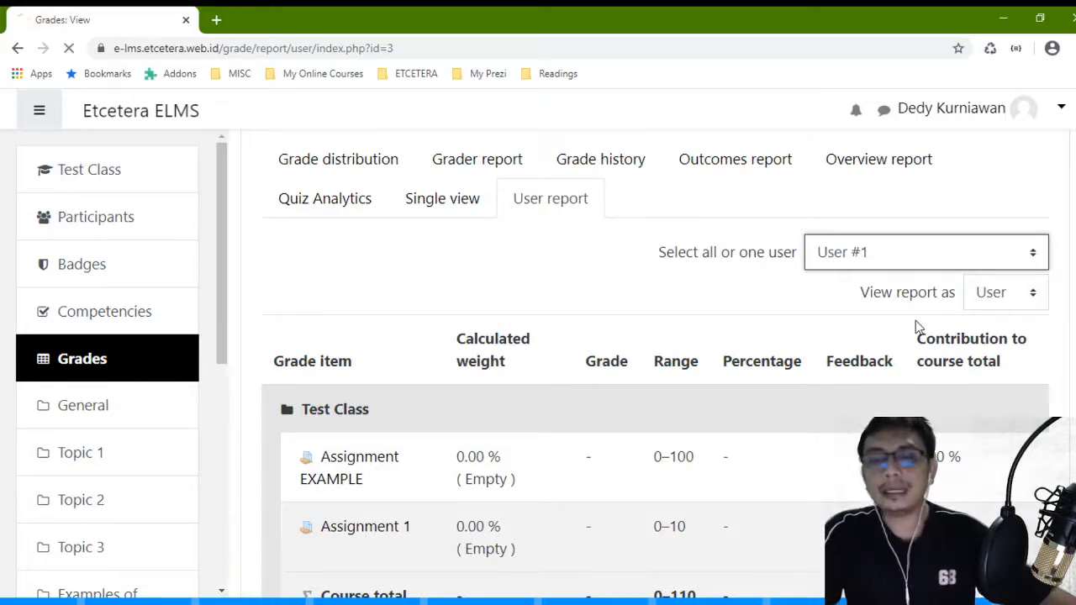
Step: Examine the Assignment 1 row of the user report for grade, range, percentage, feedback and contribution to course total
{"action": "scroll", "coordinate": [884, 312], "scroll_direction": "down", "scroll_amount": 4}
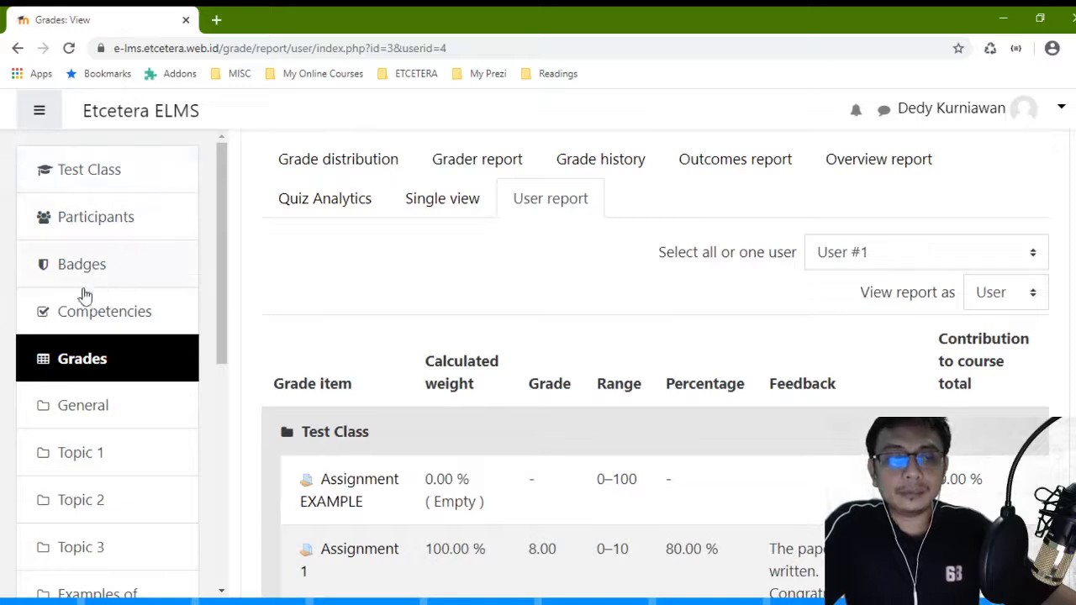
{"action": "scroll", "coordinate": [195, 348], "scroll_direction": "down", "scroll_amount": 2}
{"action": "scroll", "coordinate": [589, 354], "scroll_direction": "down", "scroll_amount": 3}
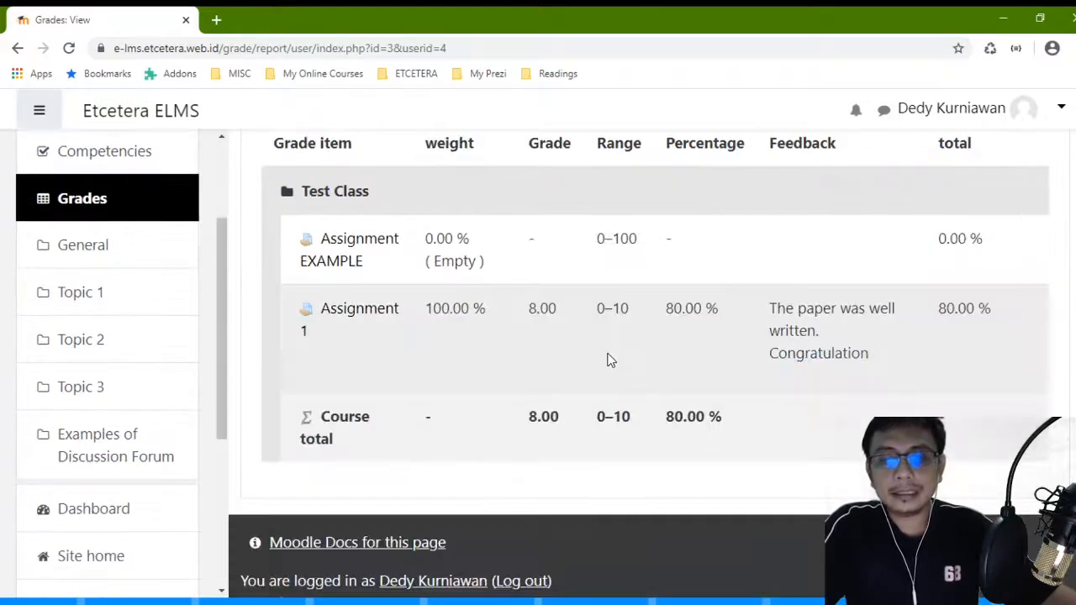
{"action": "left_click", "coordinate": [512, 314]}
{"action": "left_click_drag", "start_coordinate": [887, 363], "coordinate": [761, 308]}
{"action": "left_click", "coordinate": [956, 348]}
{"action": "left_click_drag", "start_coordinate": [977, 308], "coordinate": [964, 351]}
{"action": "left_click", "coordinate": [964, 351]}
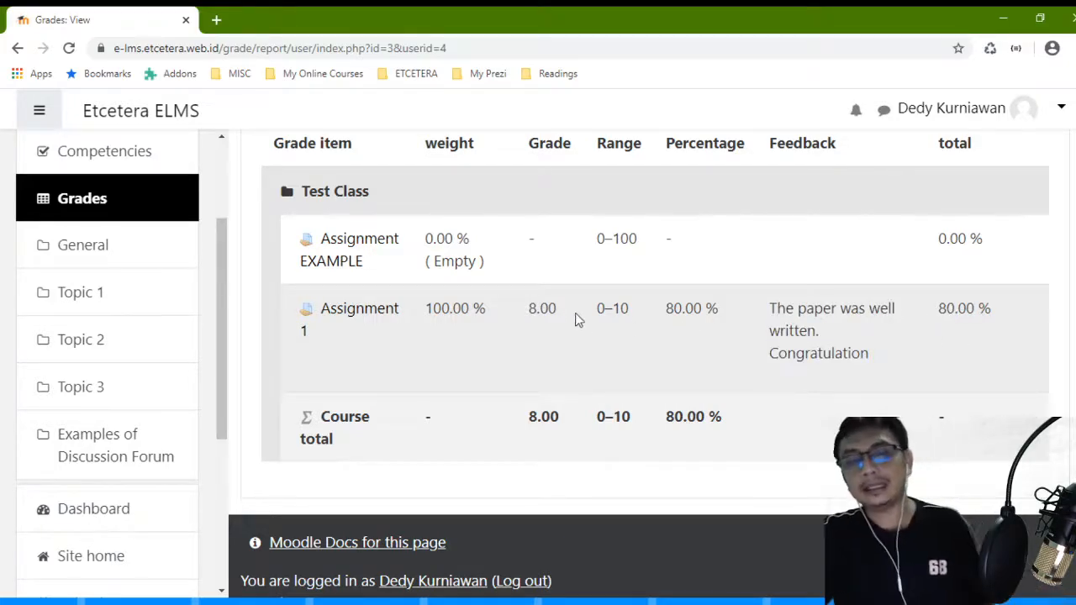
{"action": "left_click_drag", "start_coordinate": [574, 310], "coordinate": [523, 309]}
{"action": "left_click", "coordinate": [599, 312]}
{"action": "left_click_drag", "start_coordinate": [605, 309], "coordinate": [653, 318]}
{"action": "left_click", "coordinate": [653, 325]}
{"action": "scroll", "coordinate": [652, 327], "scroll_direction": "up", "scroll_amount": 1}
{"action": "scroll", "coordinate": [639, 353], "scroll_direction": "down", "scroll_amount": 1}
{"action": "left_click", "coordinate": [679, 377]}
Step: Return to the Test Class course page
{"action": "scroll", "coordinate": [680, 377], "scroll_direction": "up", "scroll_amount": 5}
{"action": "scroll", "coordinate": [742, 356], "scroll_direction": "down", "scroll_amount": 1}
{"action": "scroll", "coordinate": [531, 235], "scroll_direction": "up", "scroll_amount": 1}
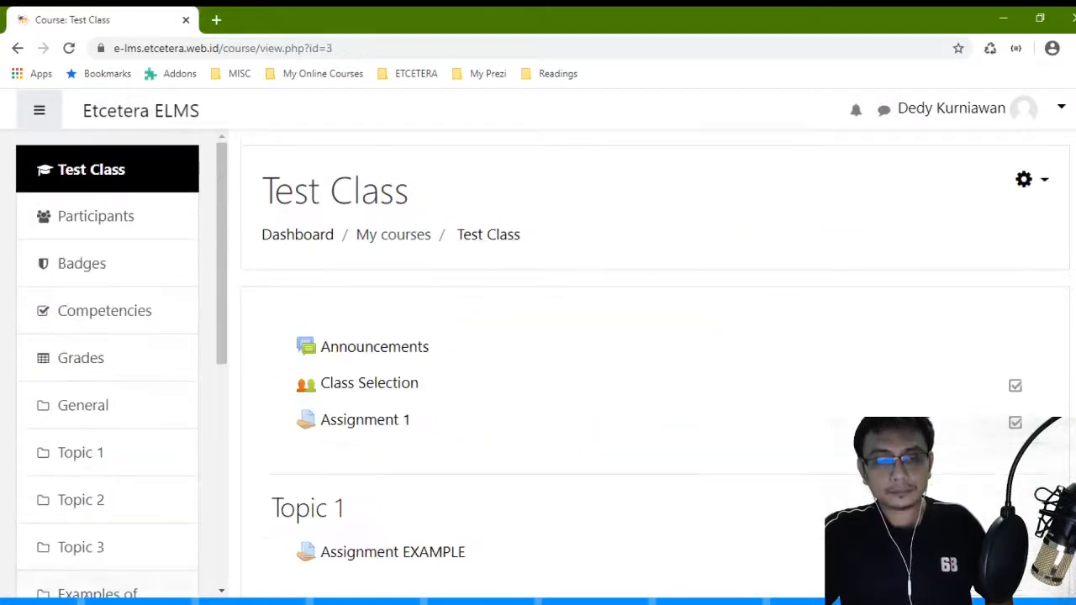